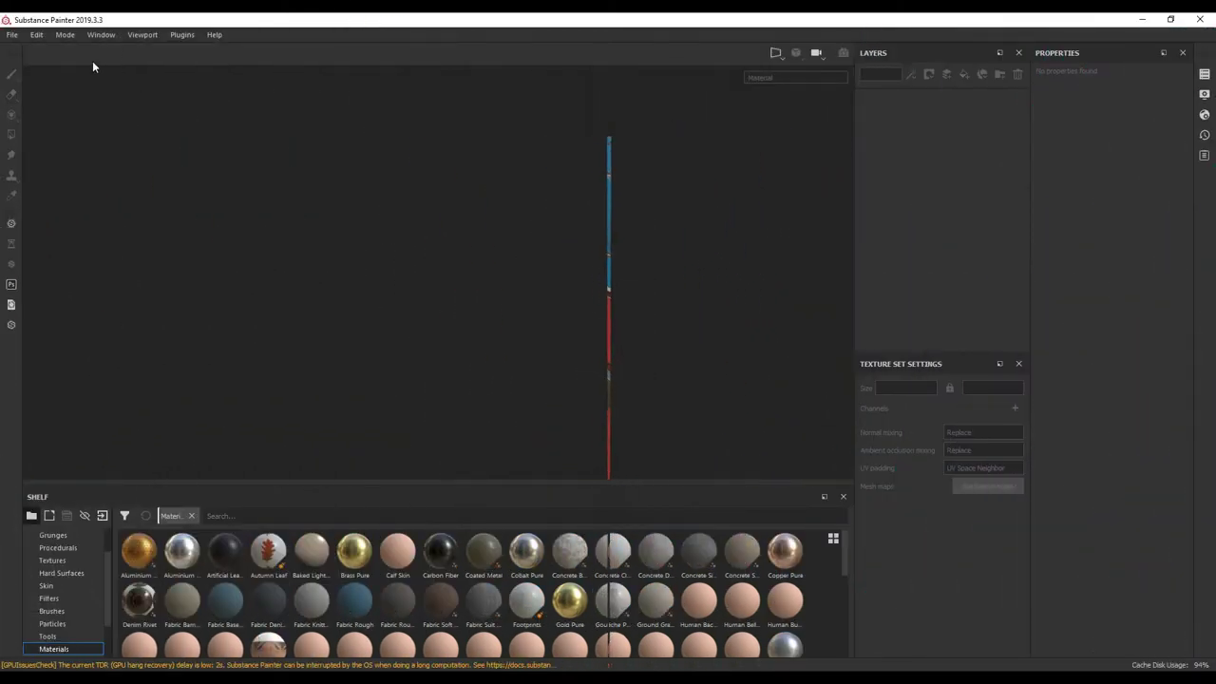
Step: Create a new project from the 001_ScifiCrate_Export mesh with the PBR - Metallic Roughness template and a document resolution of 2048
left_click(14, 38)
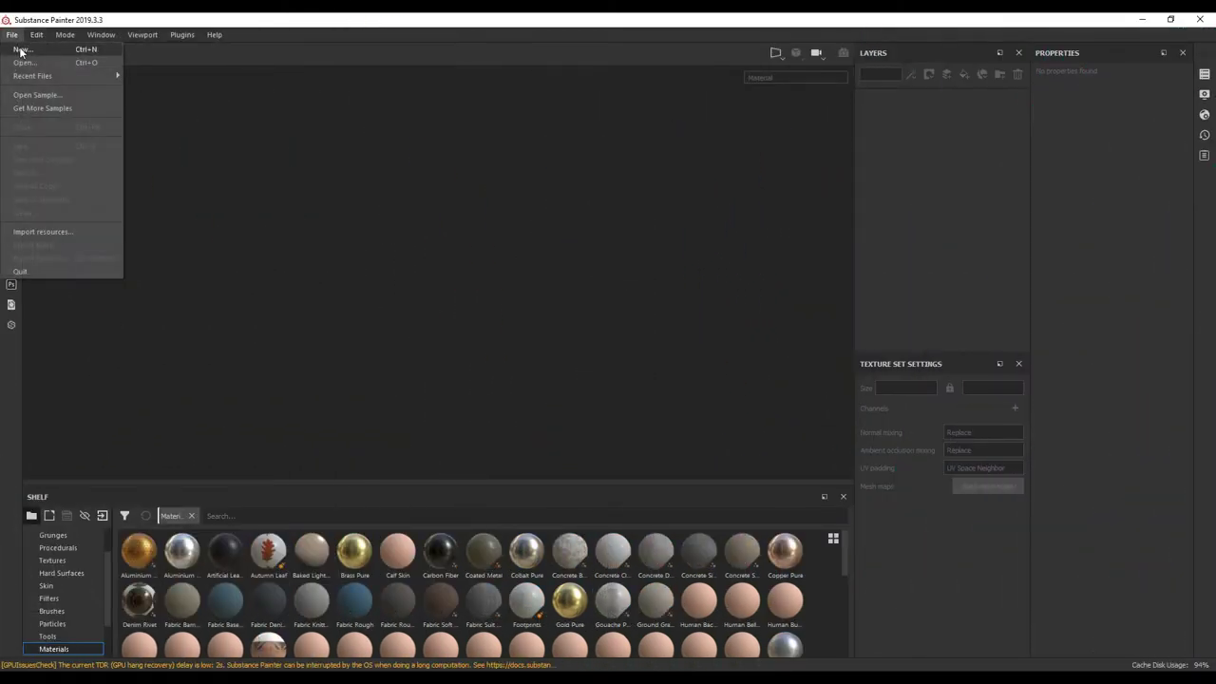
left_click(18, 48)
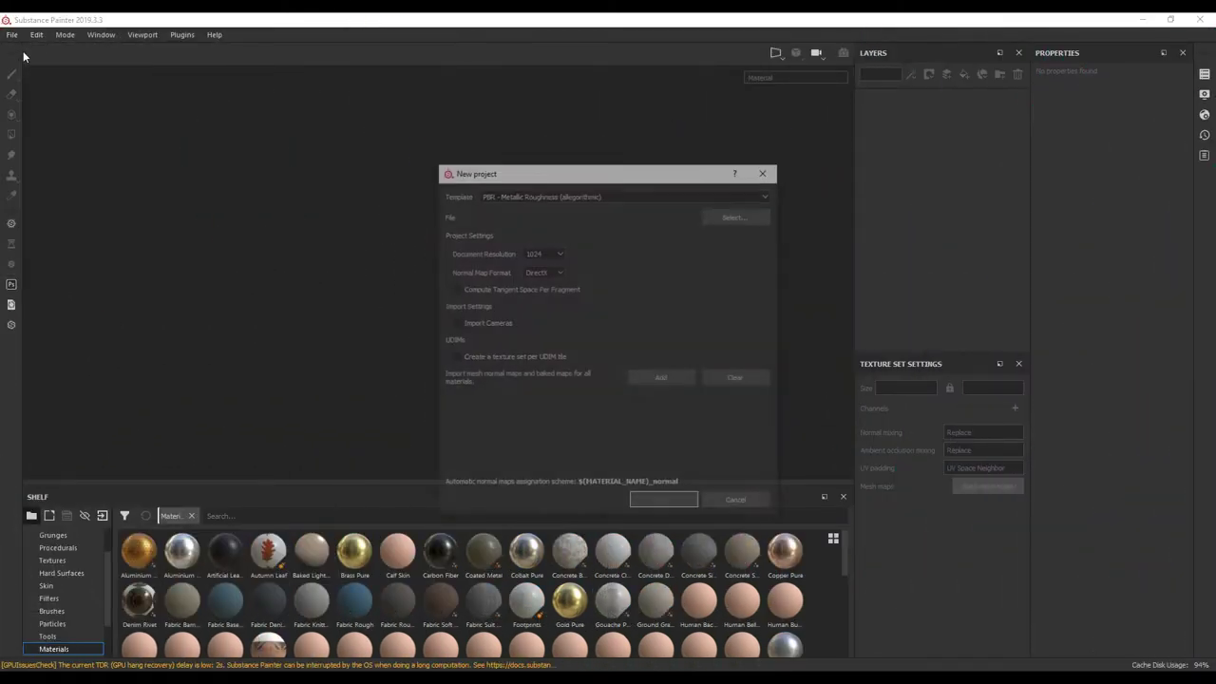
left_click(484, 193)
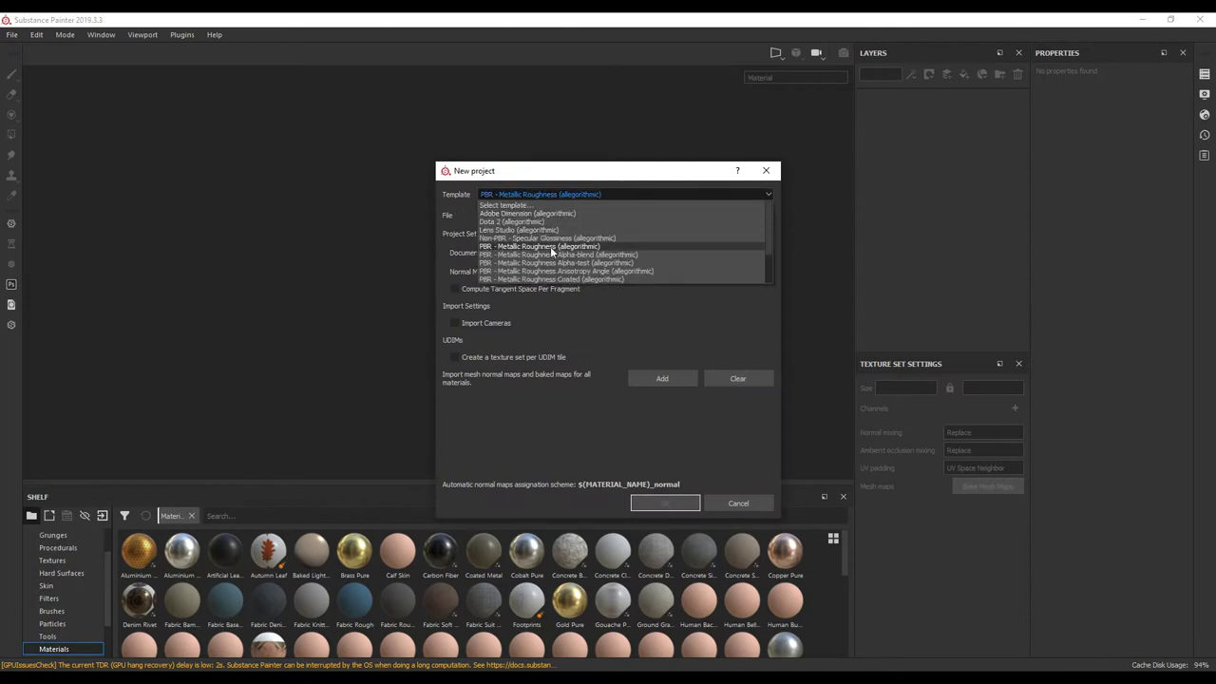
left_click(448, 192)
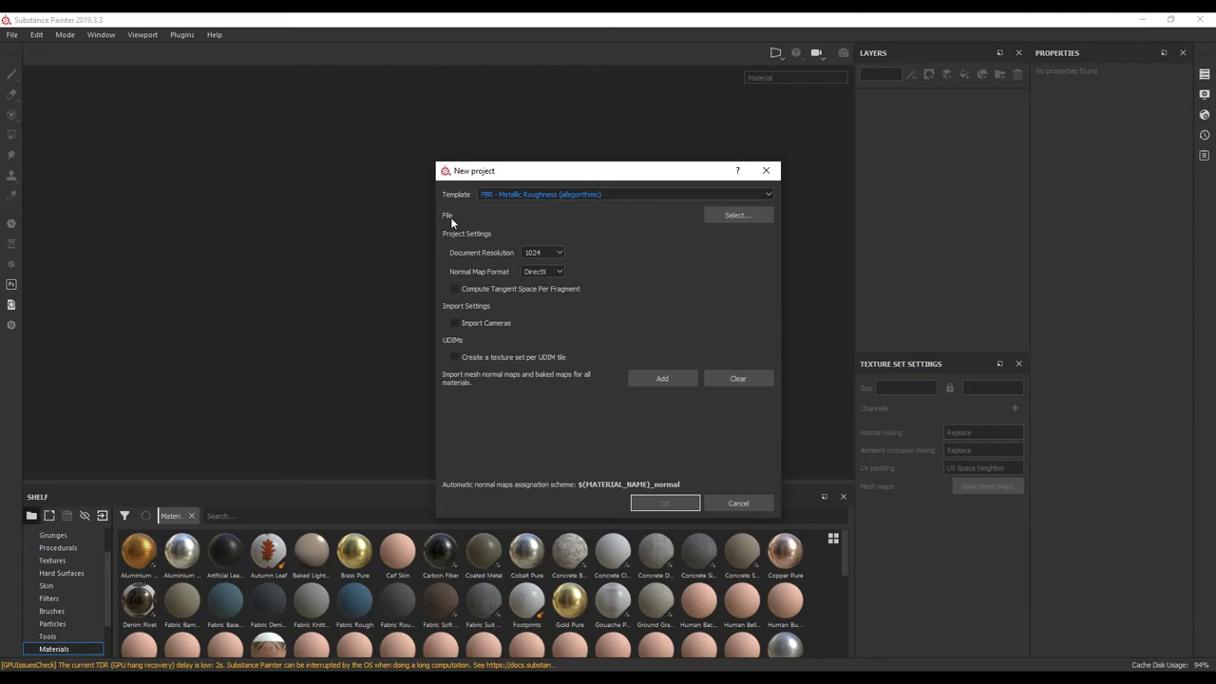
left_click(743, 219)
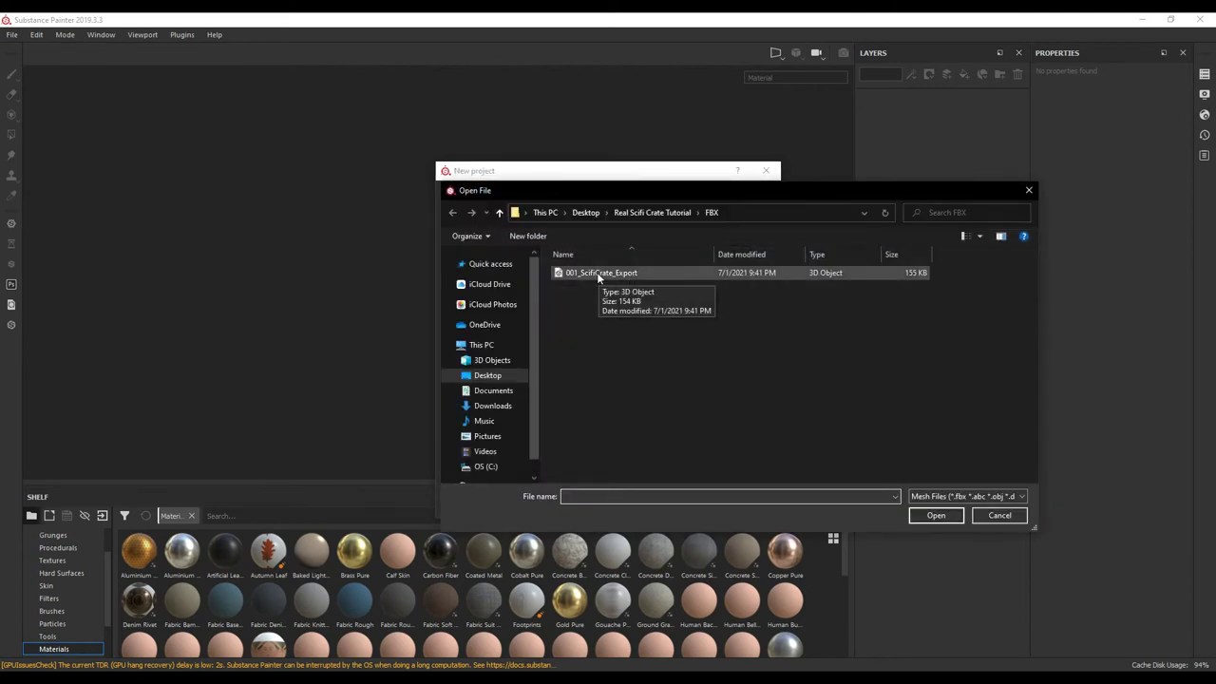
double_click(598, 273)
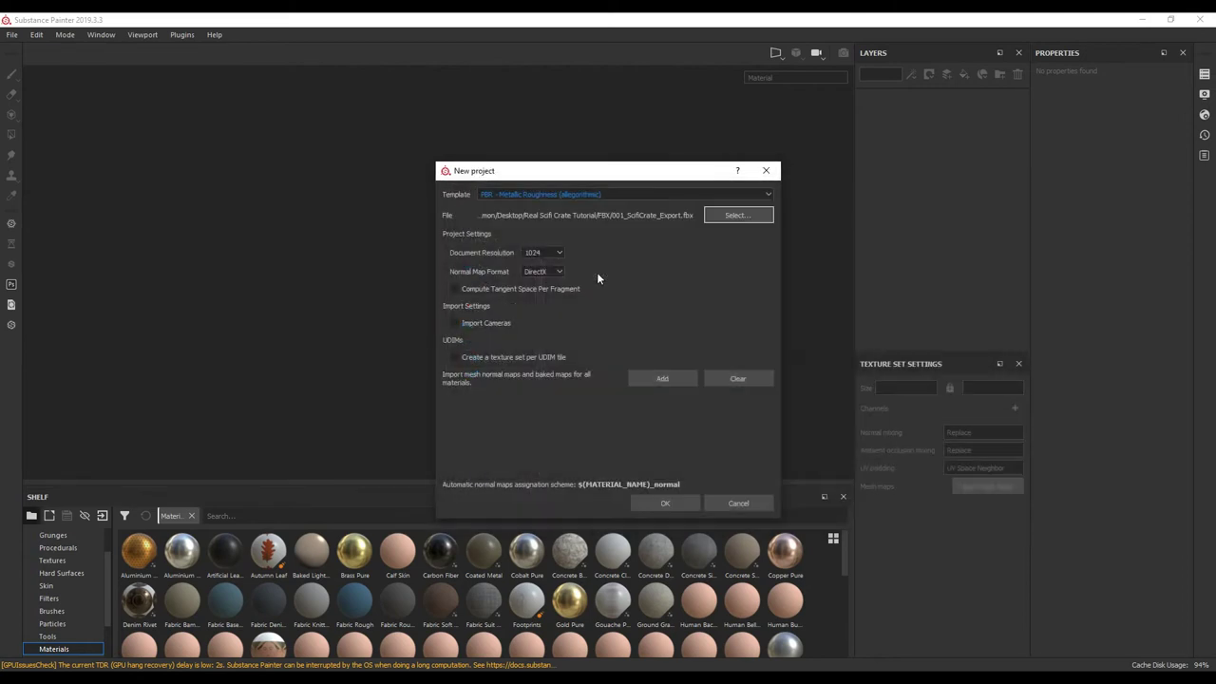
left_click(530, 254)
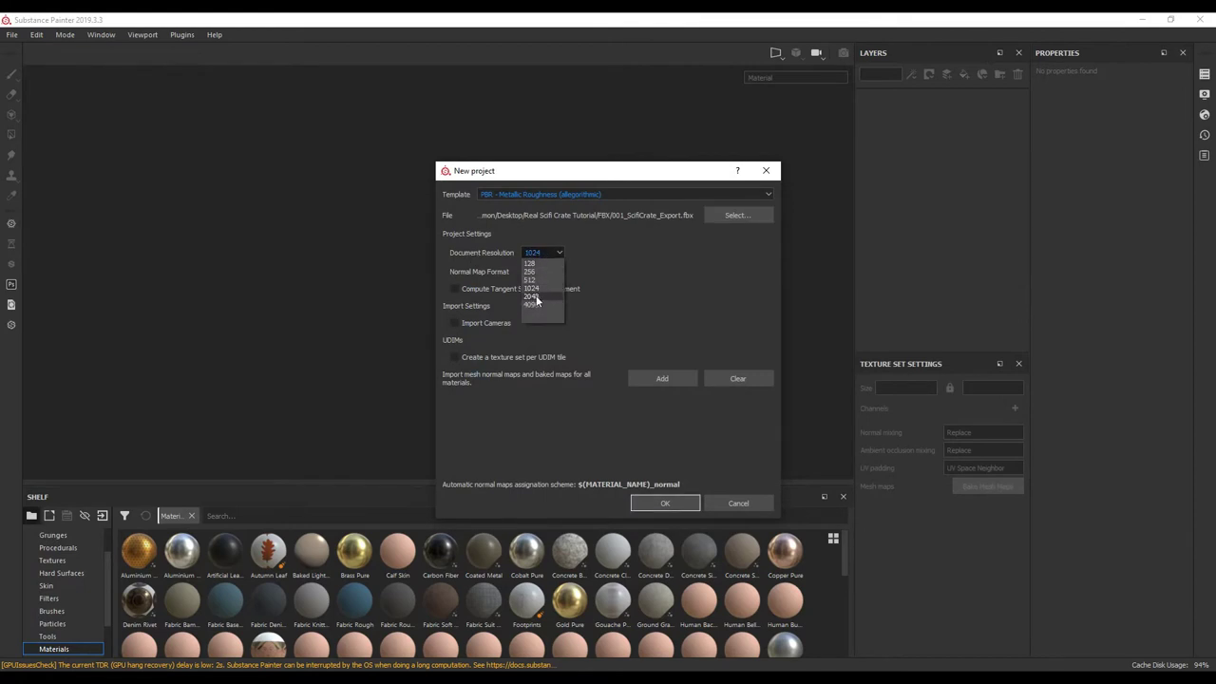
left_click(533, 297)
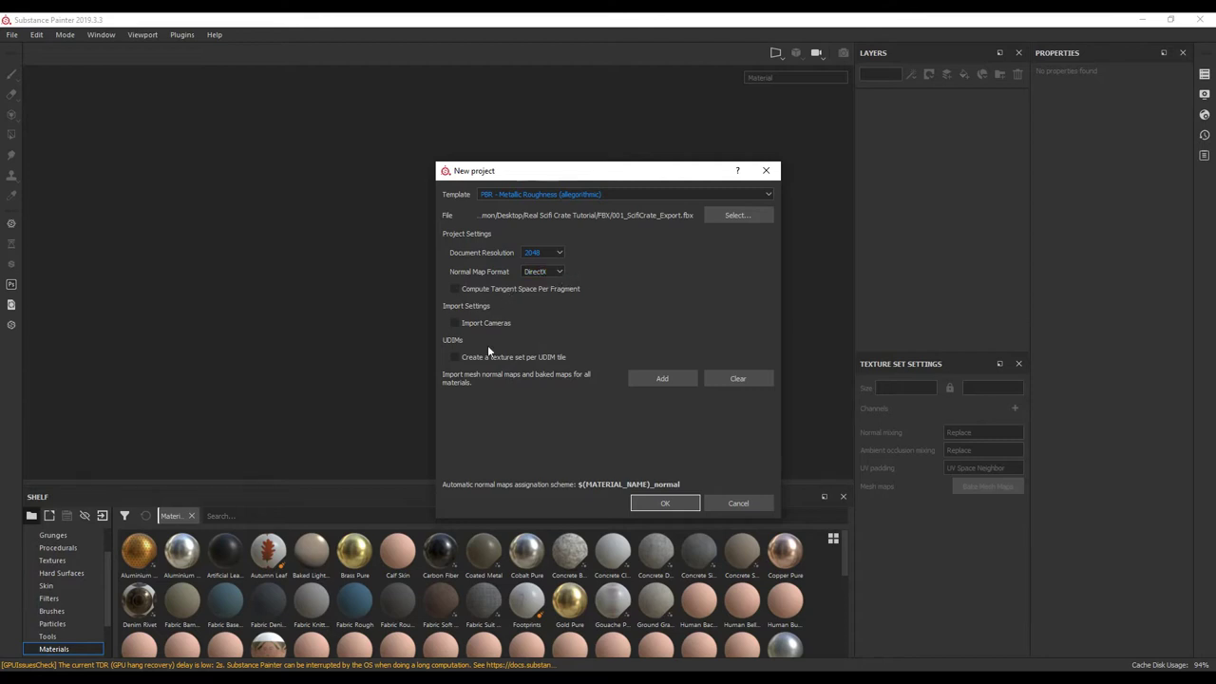
left_click(663, 503)
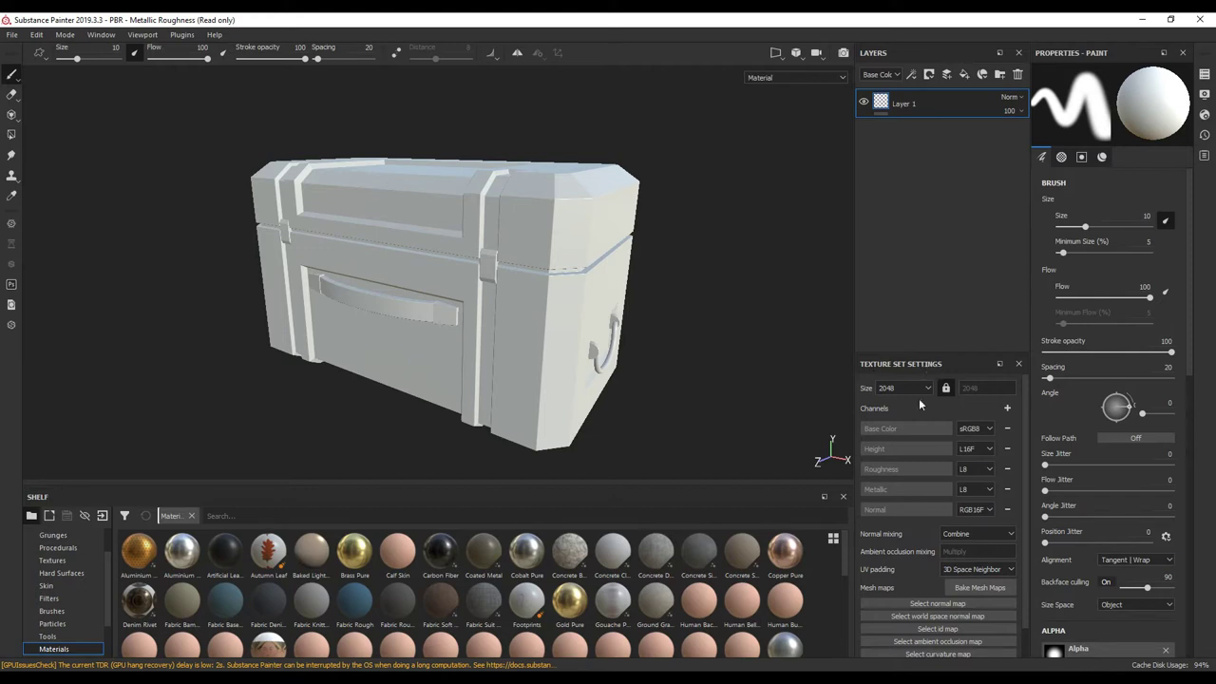
Step: Set the mesh map baking output size to 2048 and use the low poly mesh as the high poly mesh
left_click(980, 587)
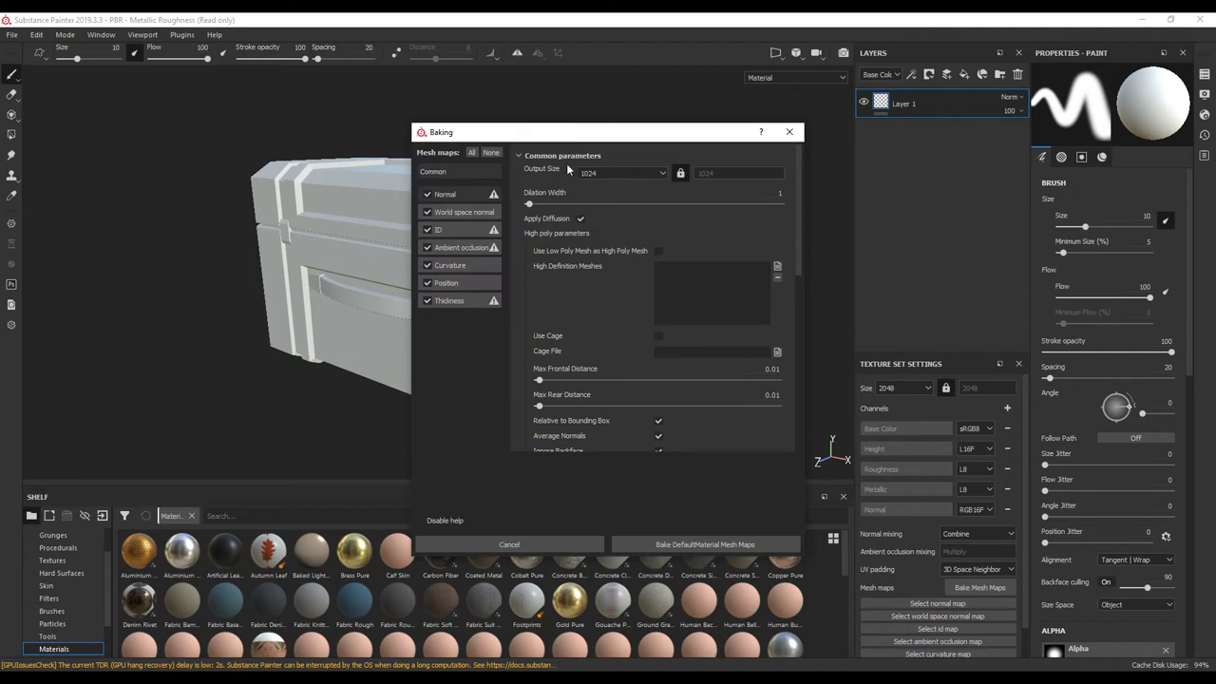
left_click(612, 173)
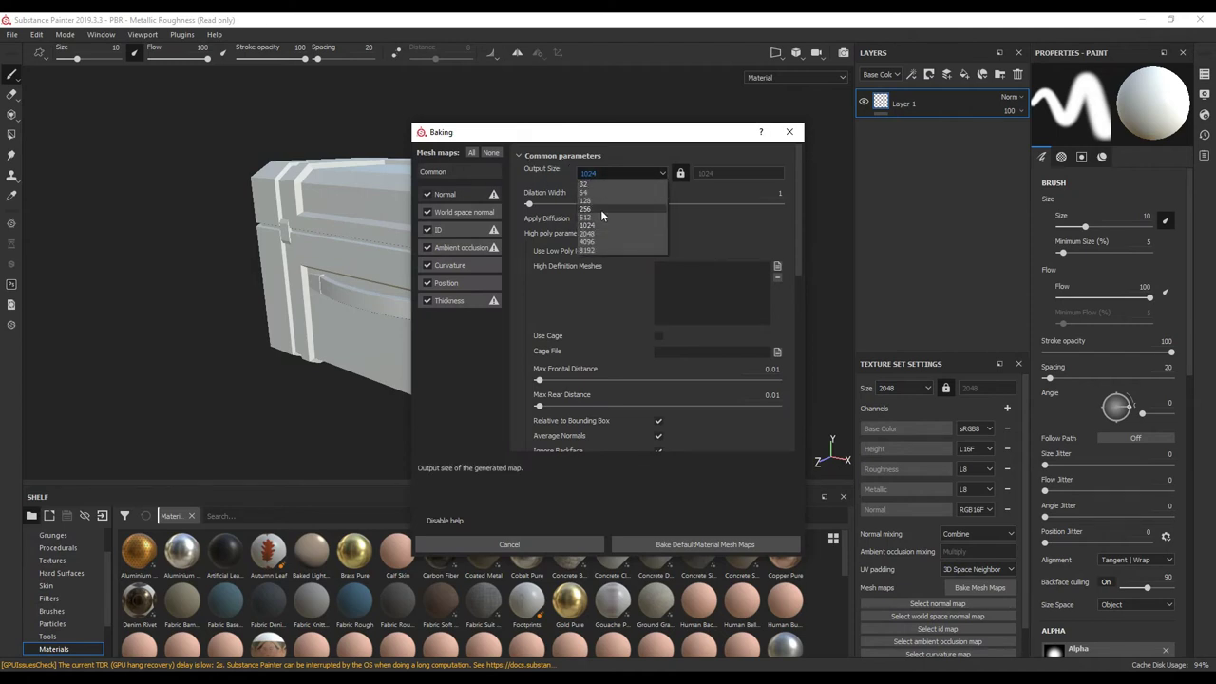
left_click(588, 234)
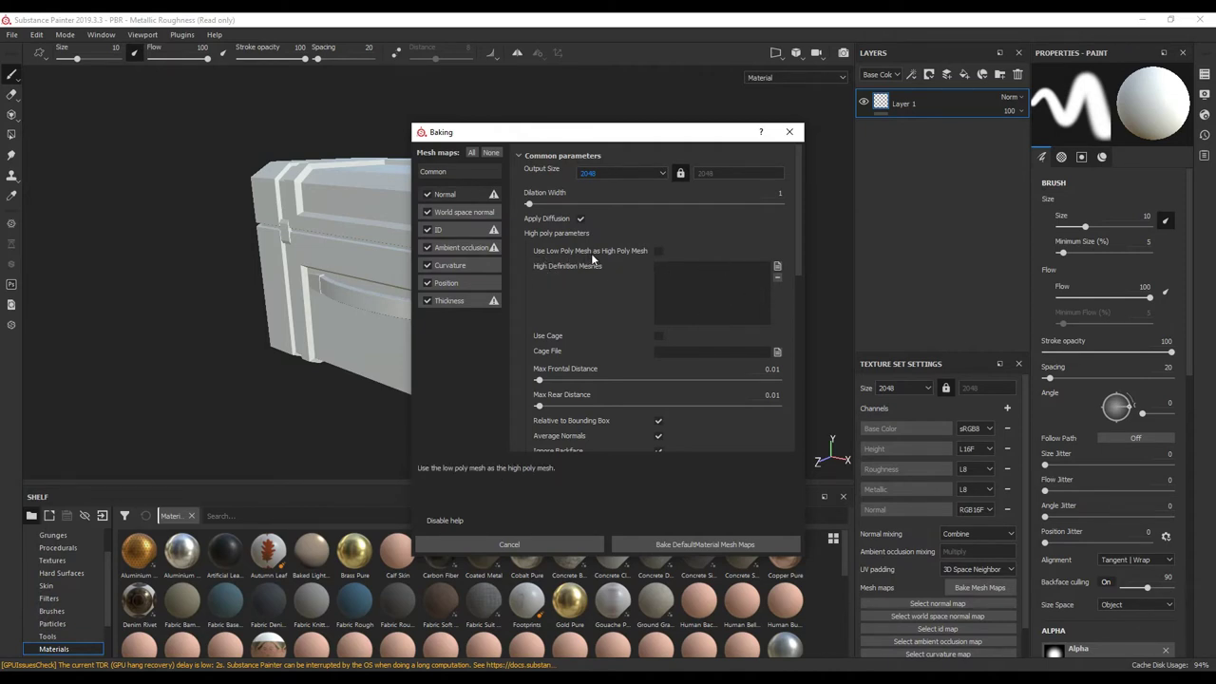
left_click(658, 251)
Step: Exclude the ID map from the bake and disable seams for the curvature map
scroll(801, 235, "down", 2)
scroll(806, 259, "down", 1)
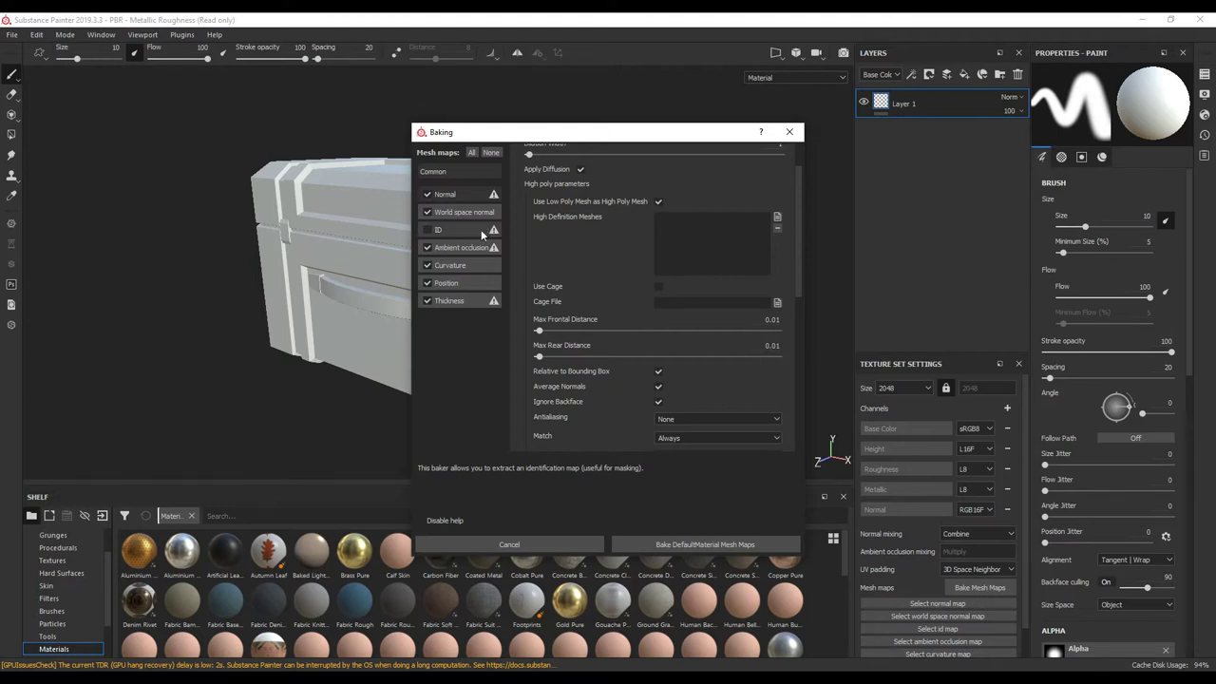
left_click(466, 250)
left_click(466, 266)
left_click(465, 265)
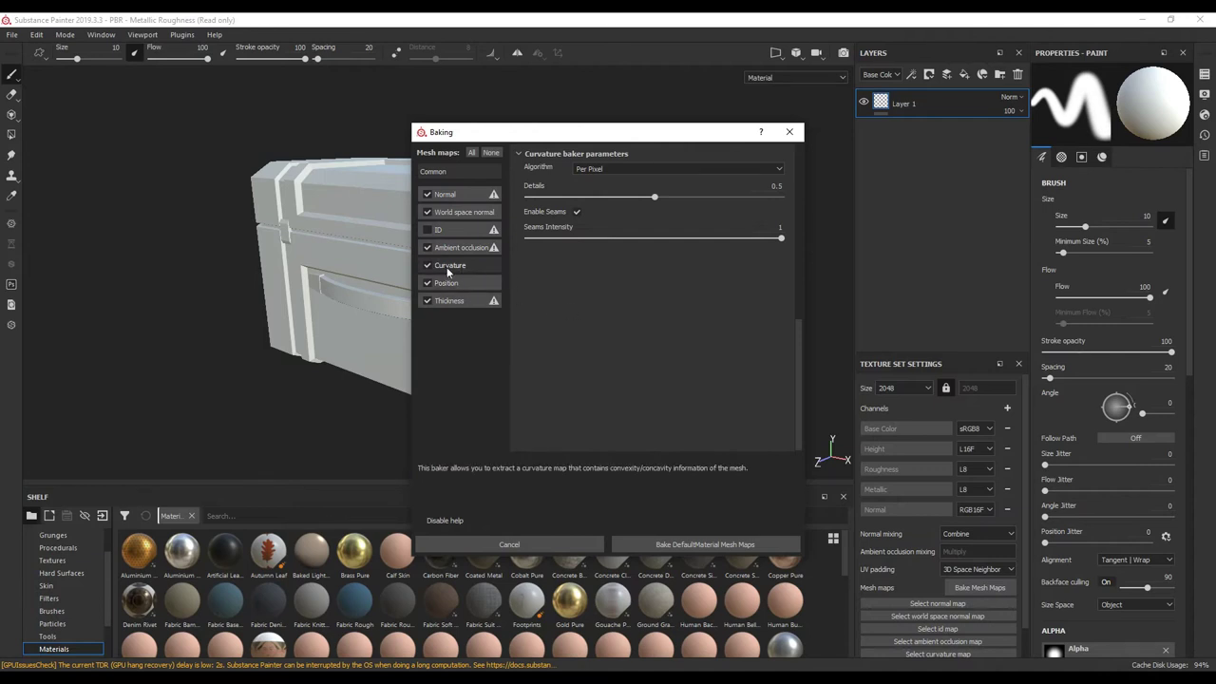
left_click(577, 213)
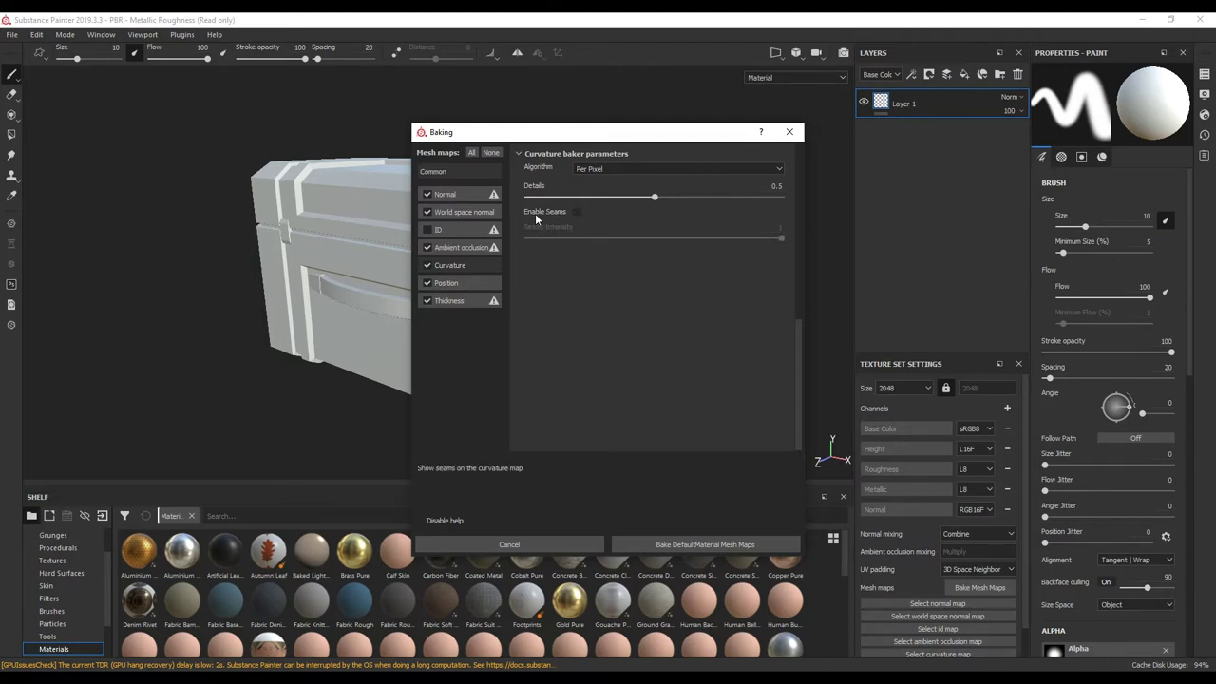
Step: Set the common baking antialiasing to Subsampling 4x4 and bake the DefaultMaterial mesh maps
left_click(437, 176)
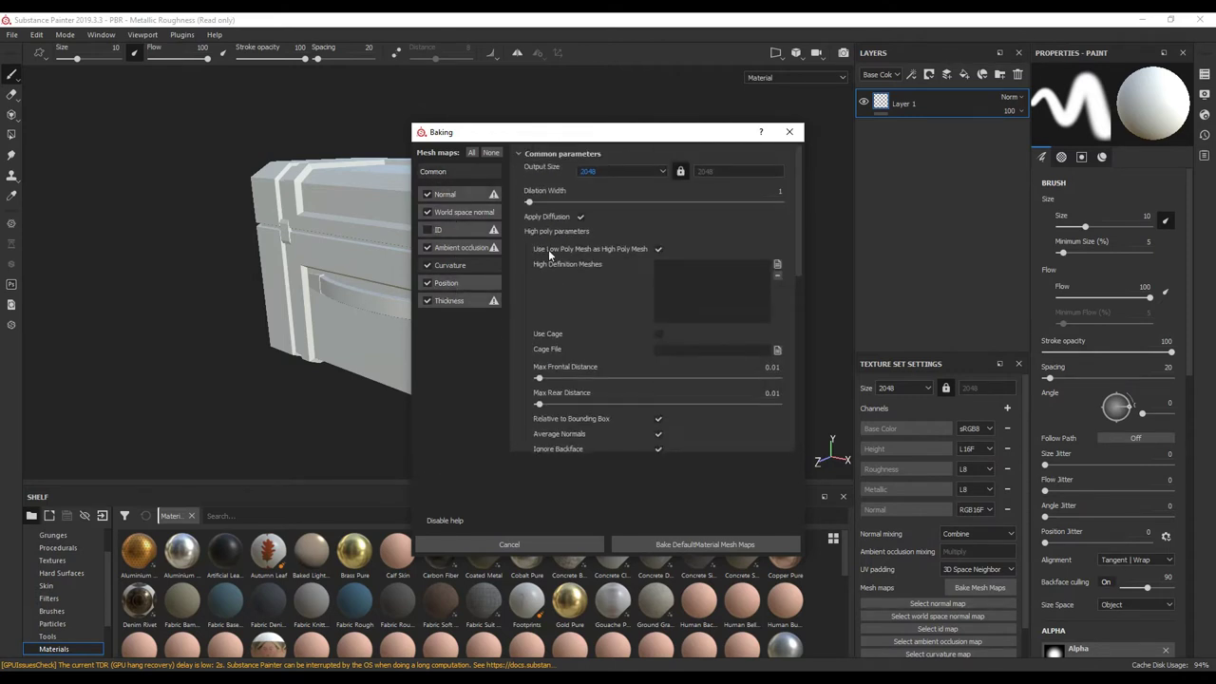
scroll(800, 285, "down", 2)
scroll(800, 298, "down", 1)
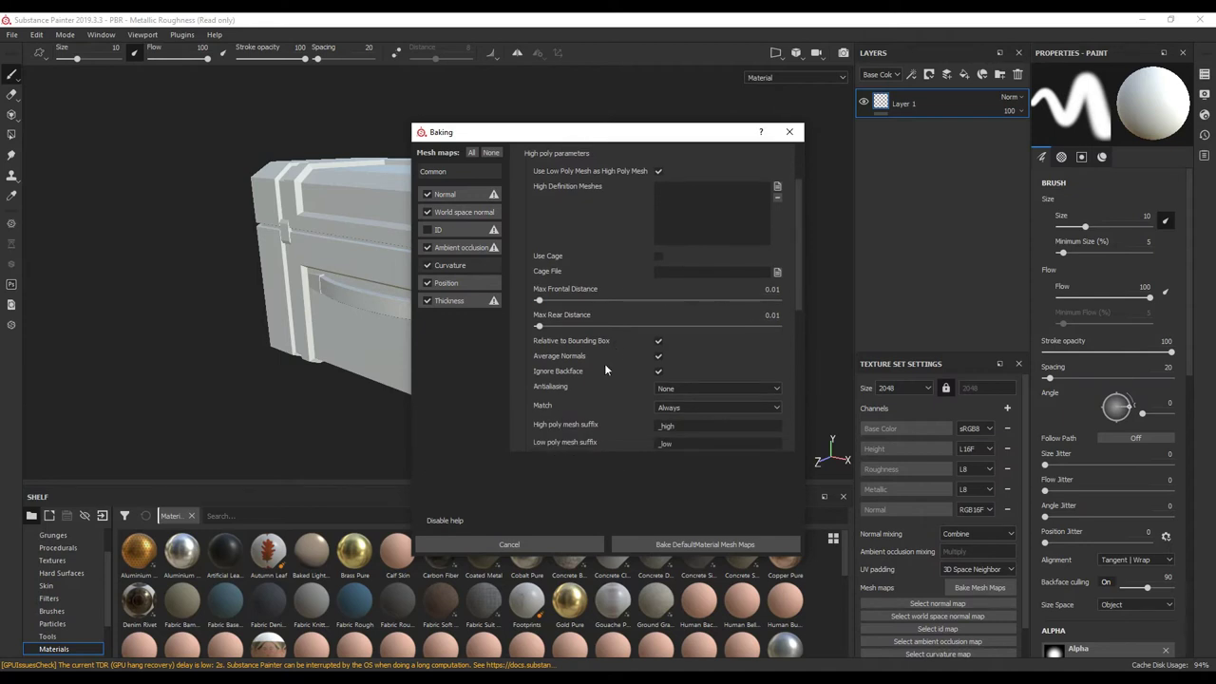
scroll(604, 363, "down", 3)
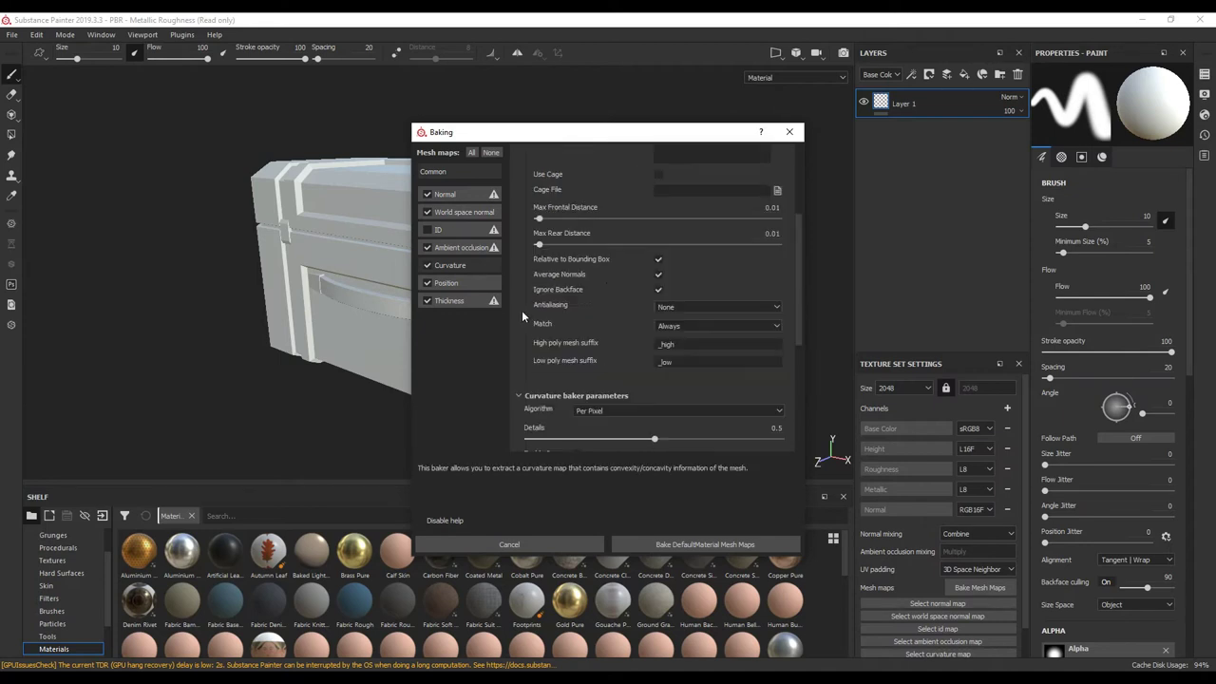
left_click(666, 310)
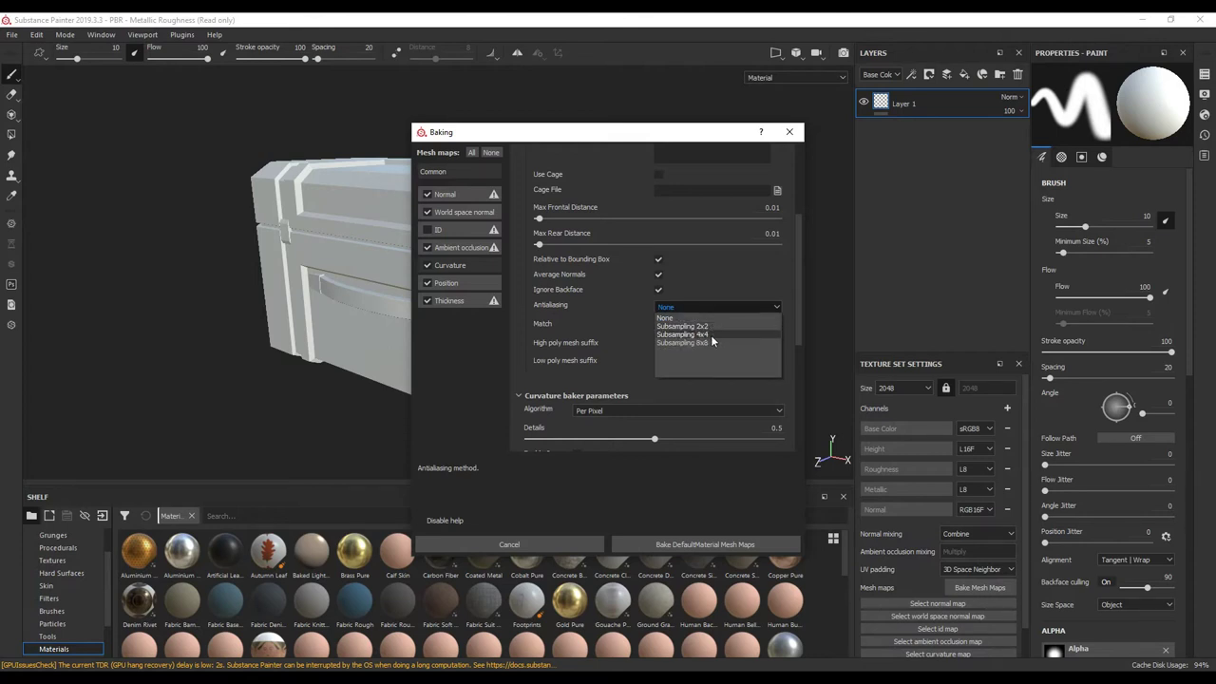
left_click(710, 335)
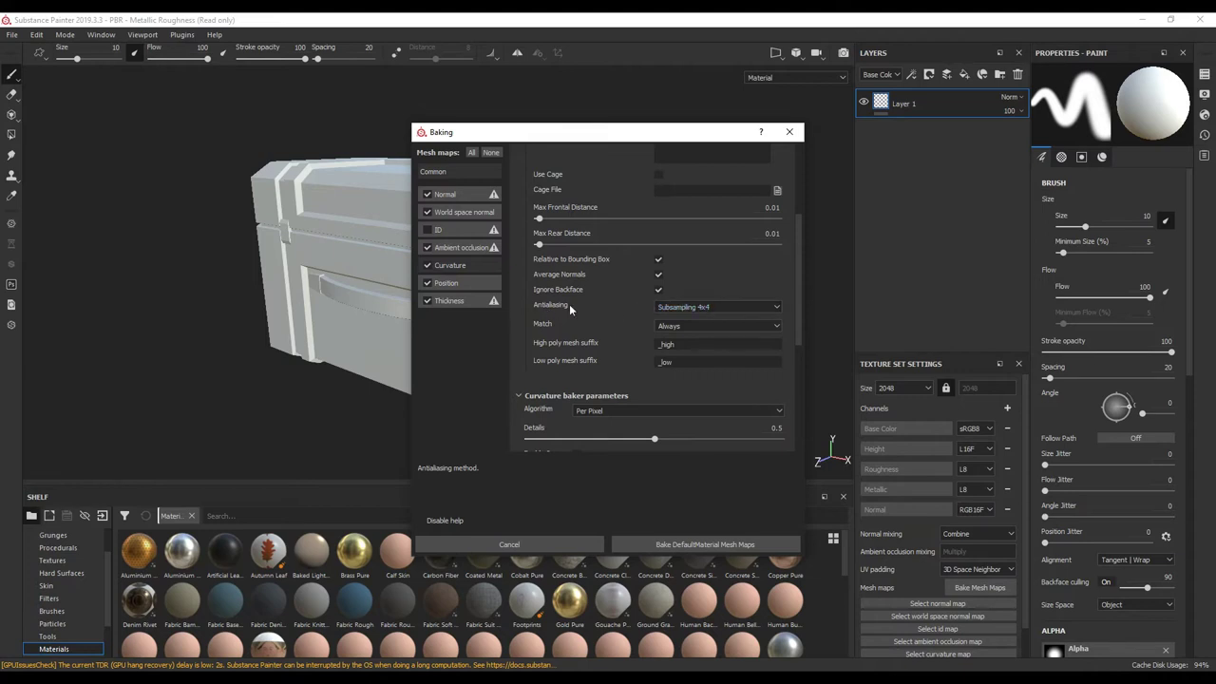
left_click_drag(798, 328, 809, 261)
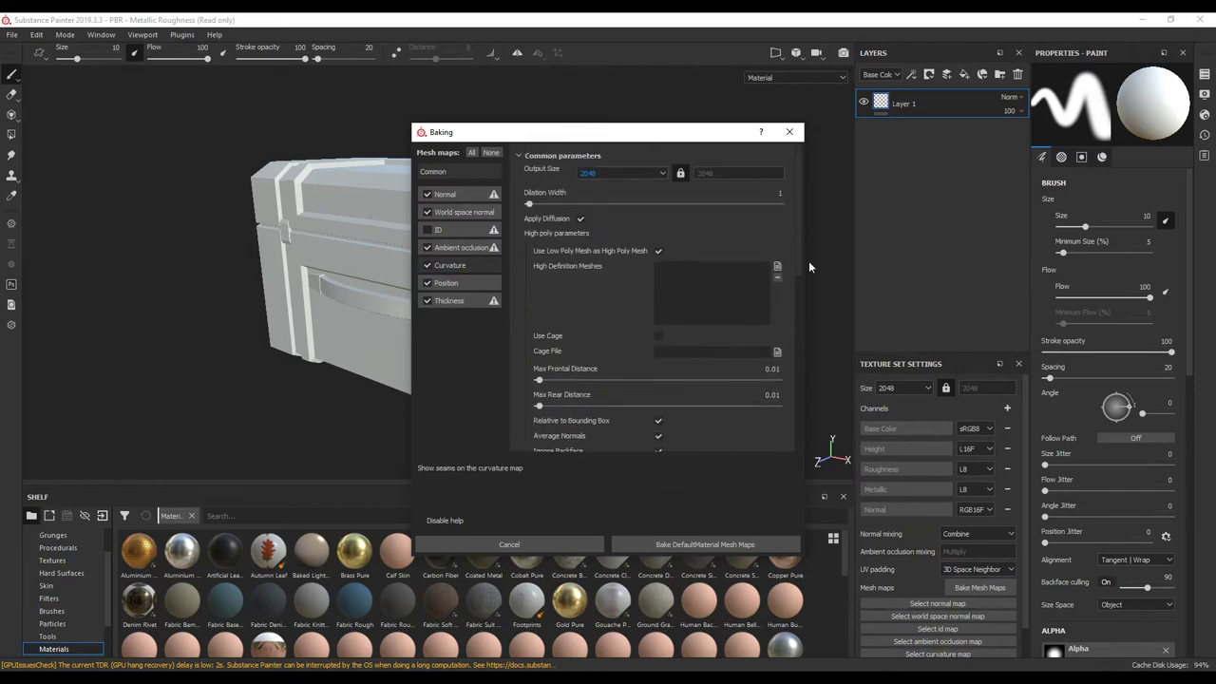
left_click(695, 545)
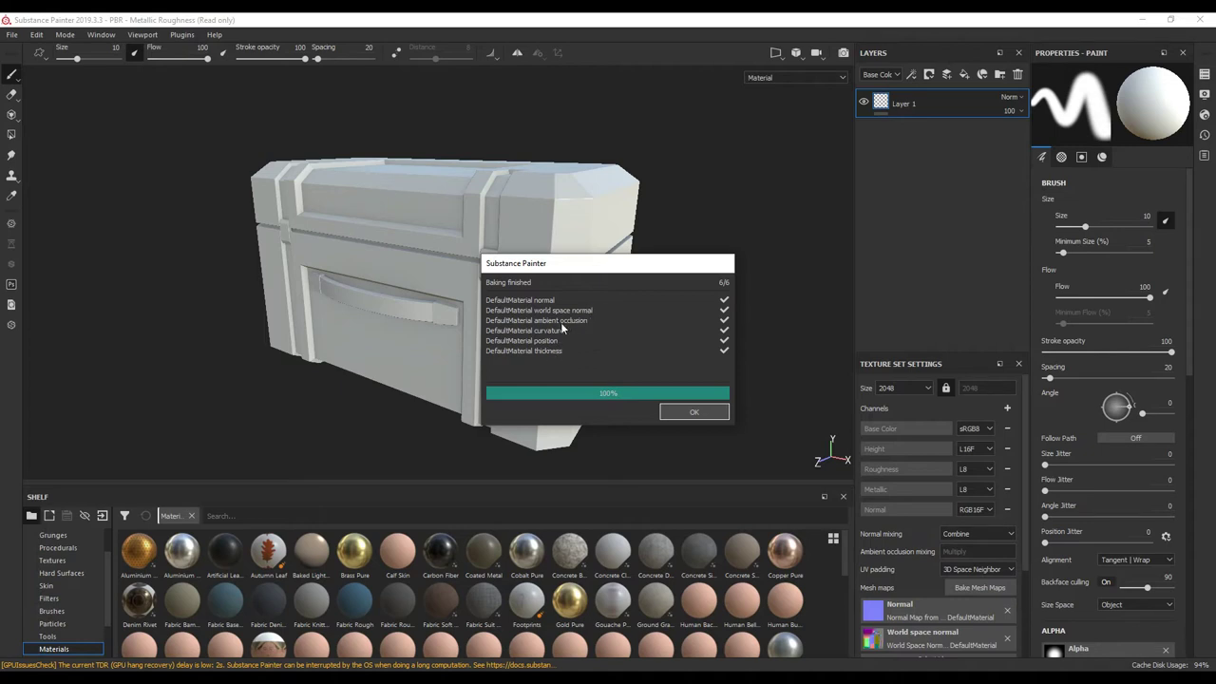
left_click(696, 417)
Step: Delete Layer 1 and add a new layer folder named BaseCrate
mouse_move(761, 415)
left_mouse_down("alt")
mouse_move(676, 335)
mouse_move(712, 315)
mouse_move(618, 320)
mouse_move(722, 313)
mouse_move(660, 310)
mouse_move(701, 285)
left_mouse_up("alt")
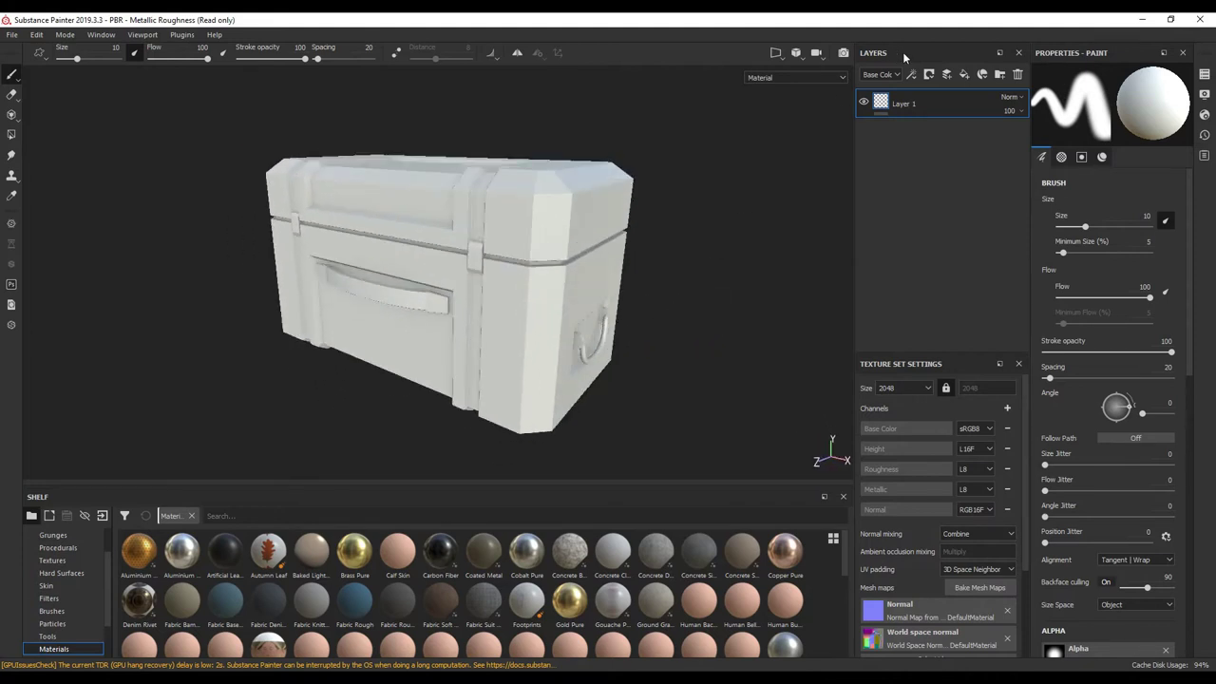
key("Delete")
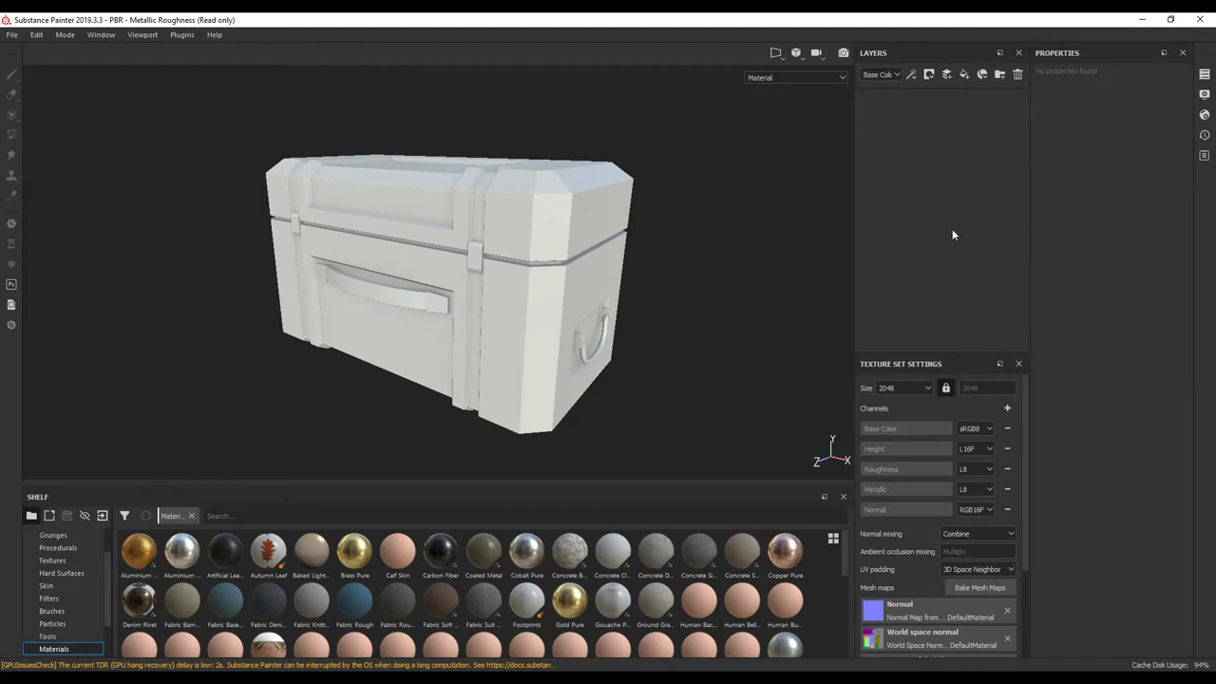
right_click(934, 174)
left_click(995, 78)
left_click(1000, 75)
double_click(920, 105)
type("BaseCrate")
key("Return")
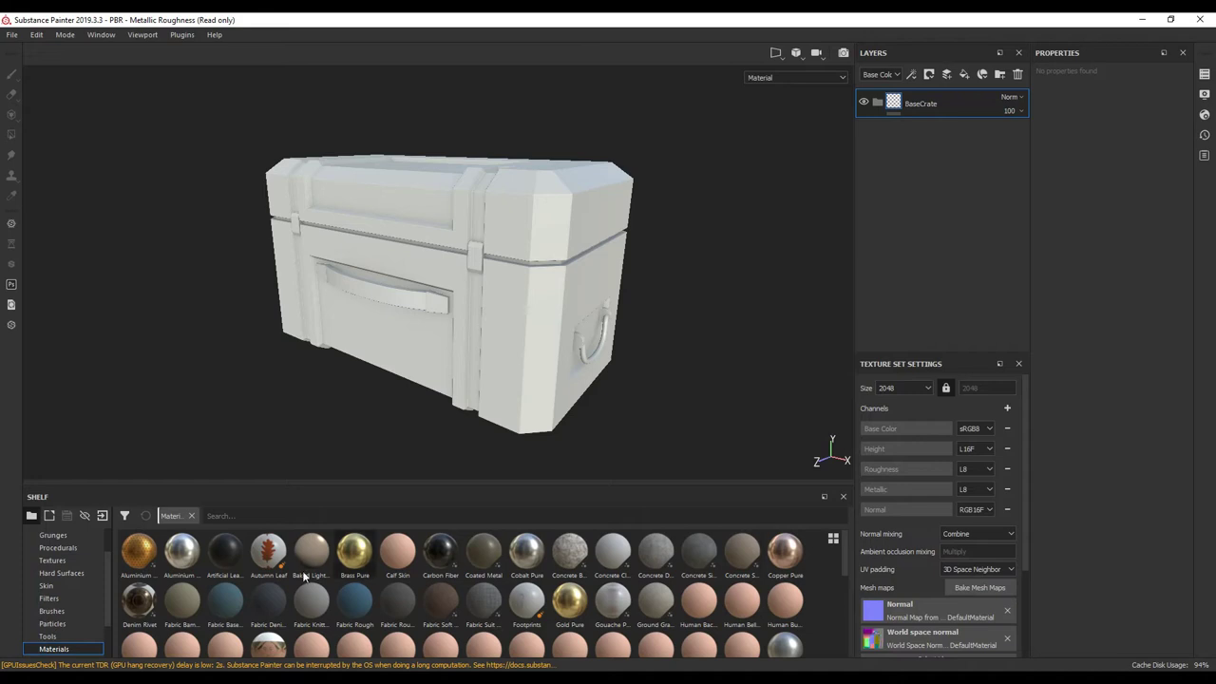
Step: Search the smart materials for Steel and add Steel Painted Scraped Green inside the BaseCrate folder
scroll(82, 613, "down", 2)
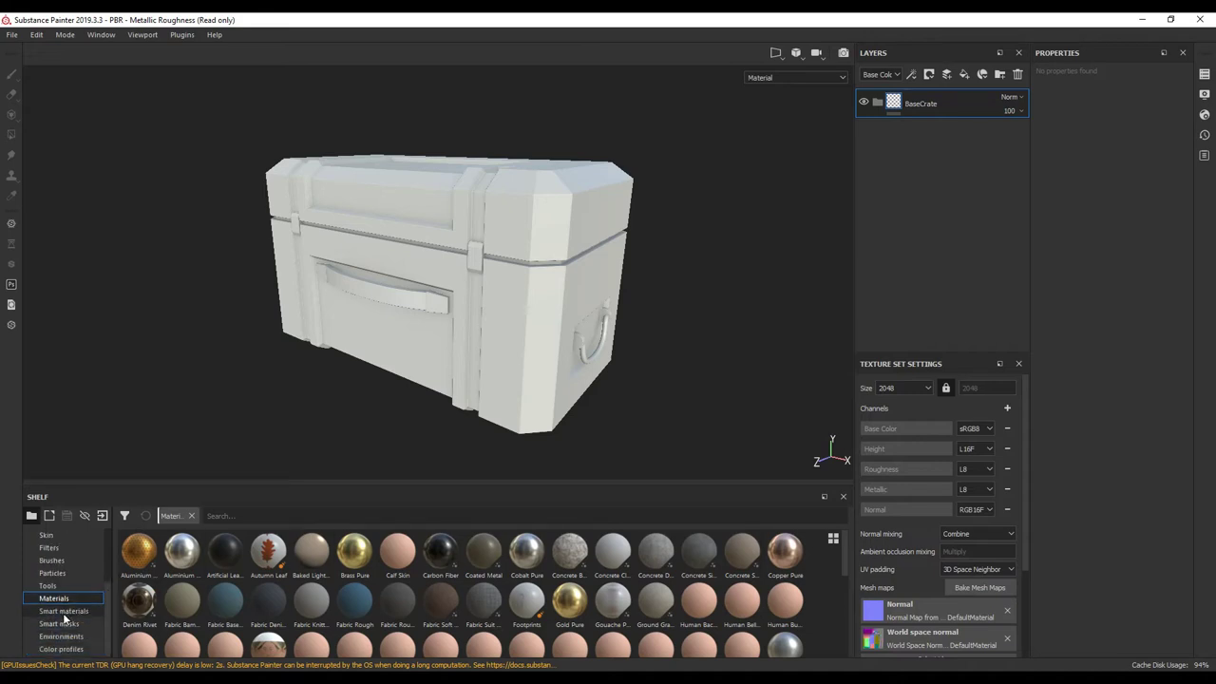
left_click(63, 613)
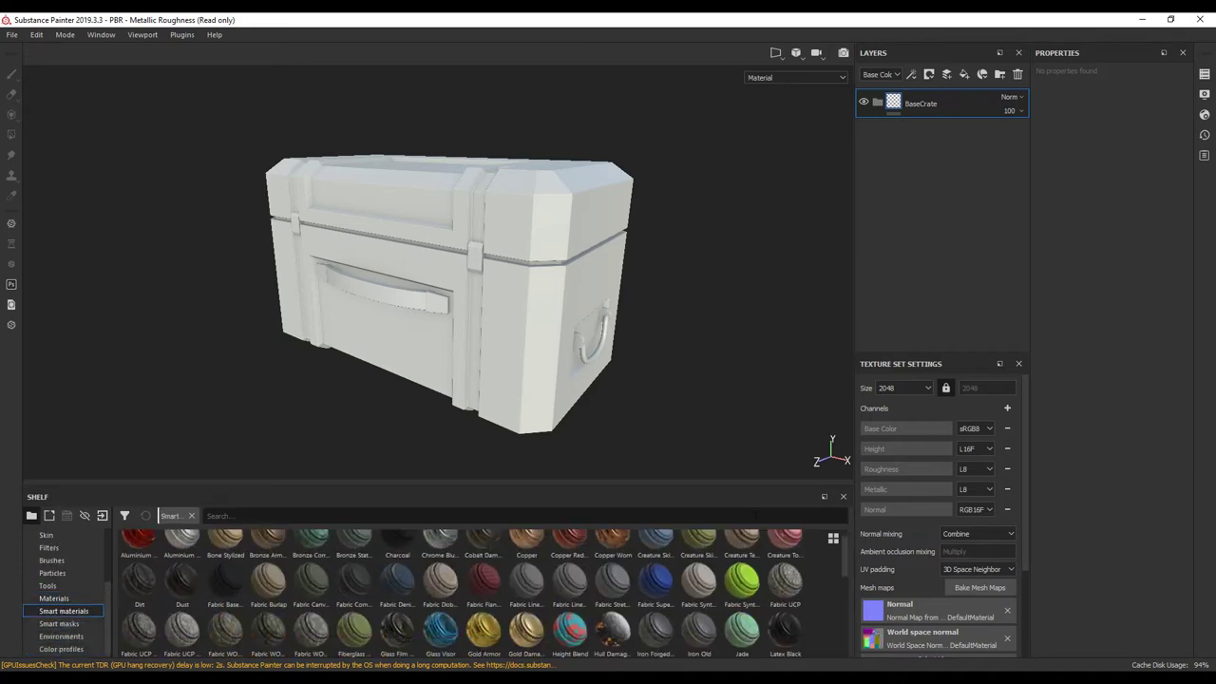
left_click(755, 515)
type("st")
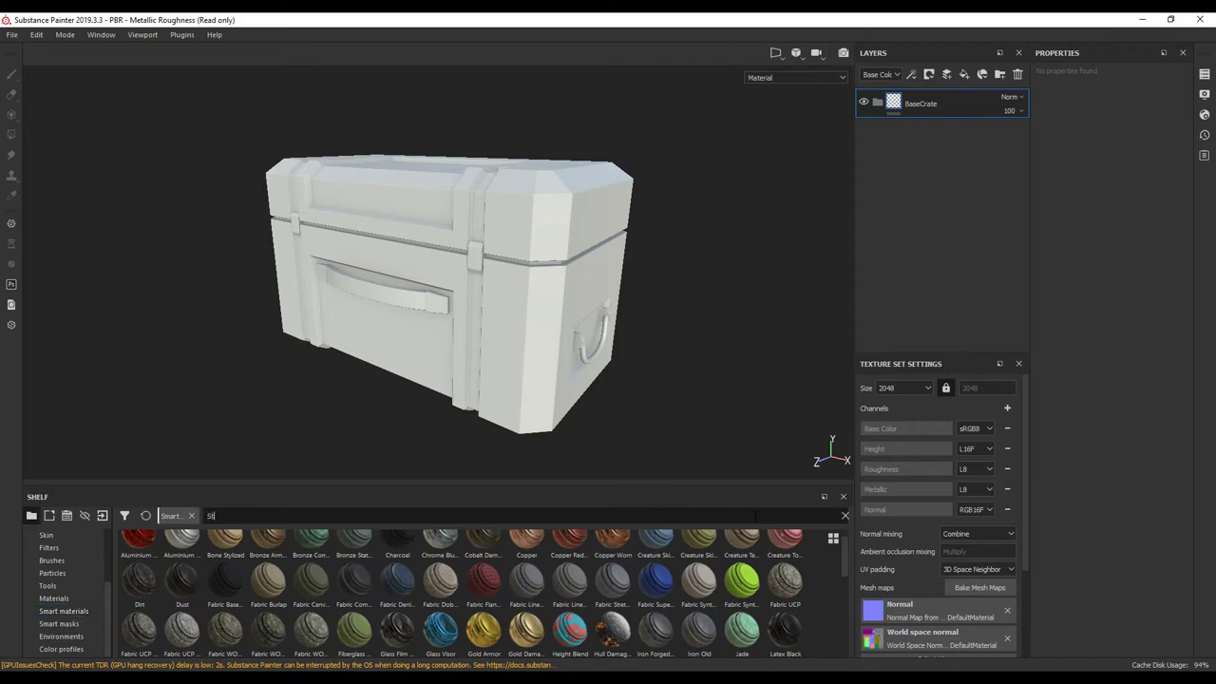
type("eel")
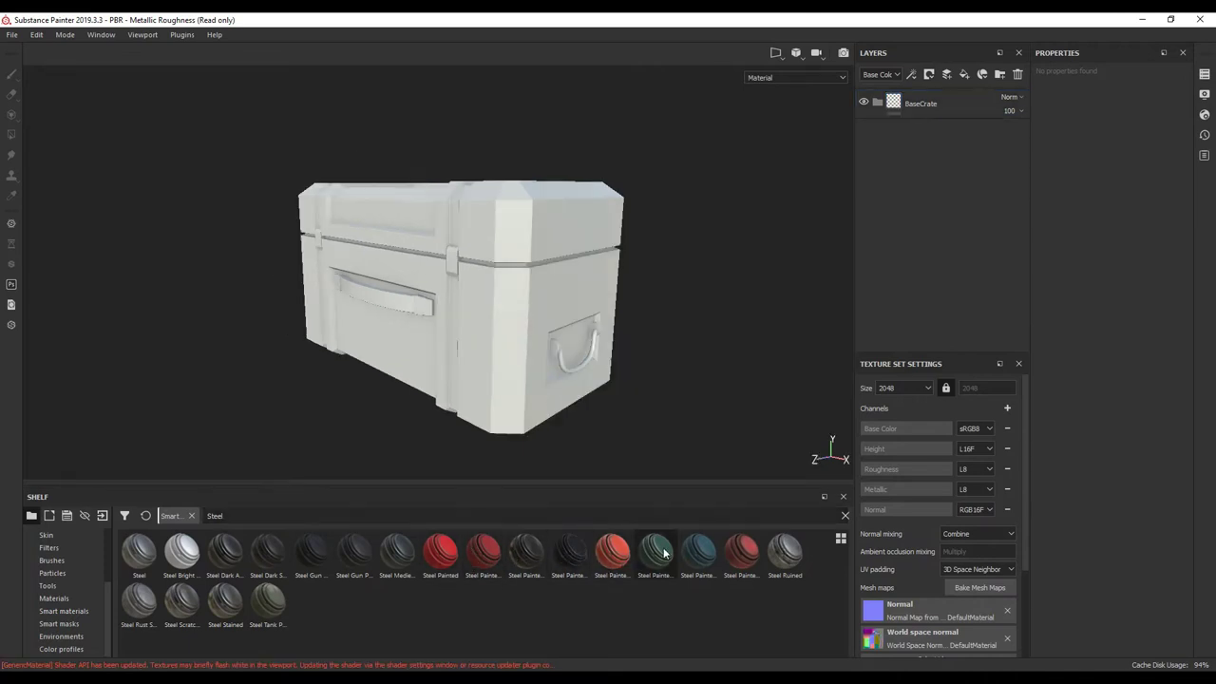
mouse_move(659, 555)
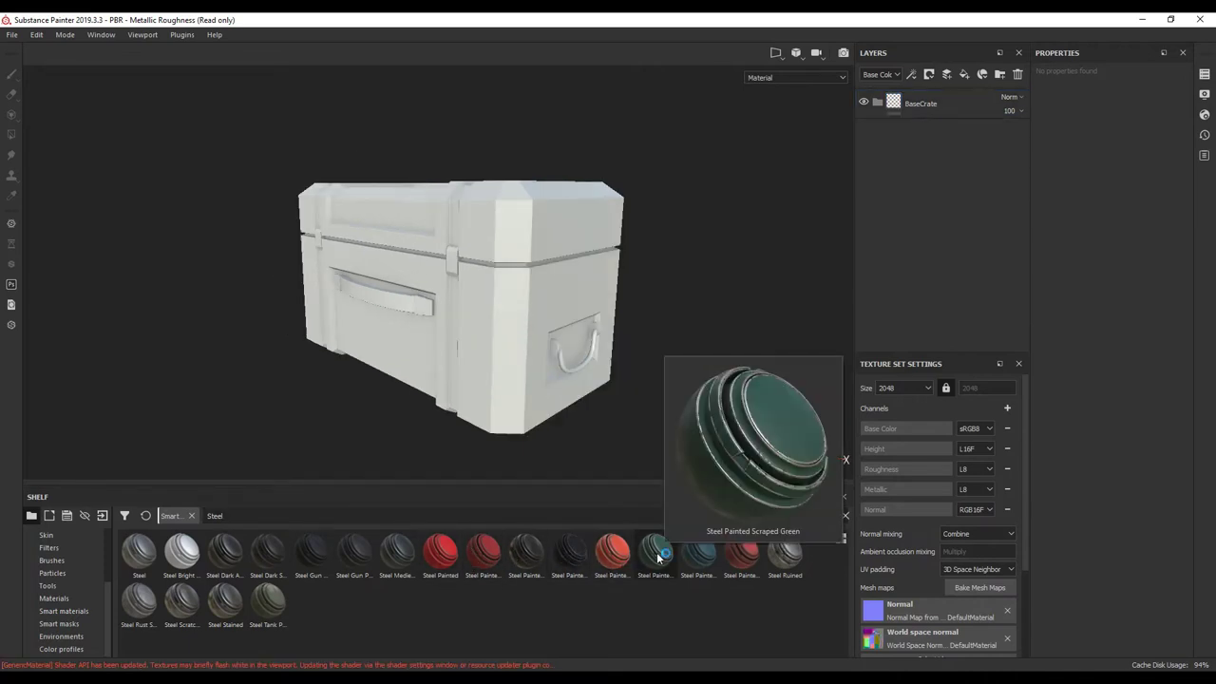
mouse_move(658, 555)
left_mouse_down()
mouse_move(796, 262)
mouse_move(927, 108)
left_mouse_up()
mouse_move(713, 333)
left_mouse_down("alt")
mouse_move(845, 304)
mouse_move(808, 345)
mouse_move(671, 272)
mouse_move(716, 351)
left_mouse_up("alt")
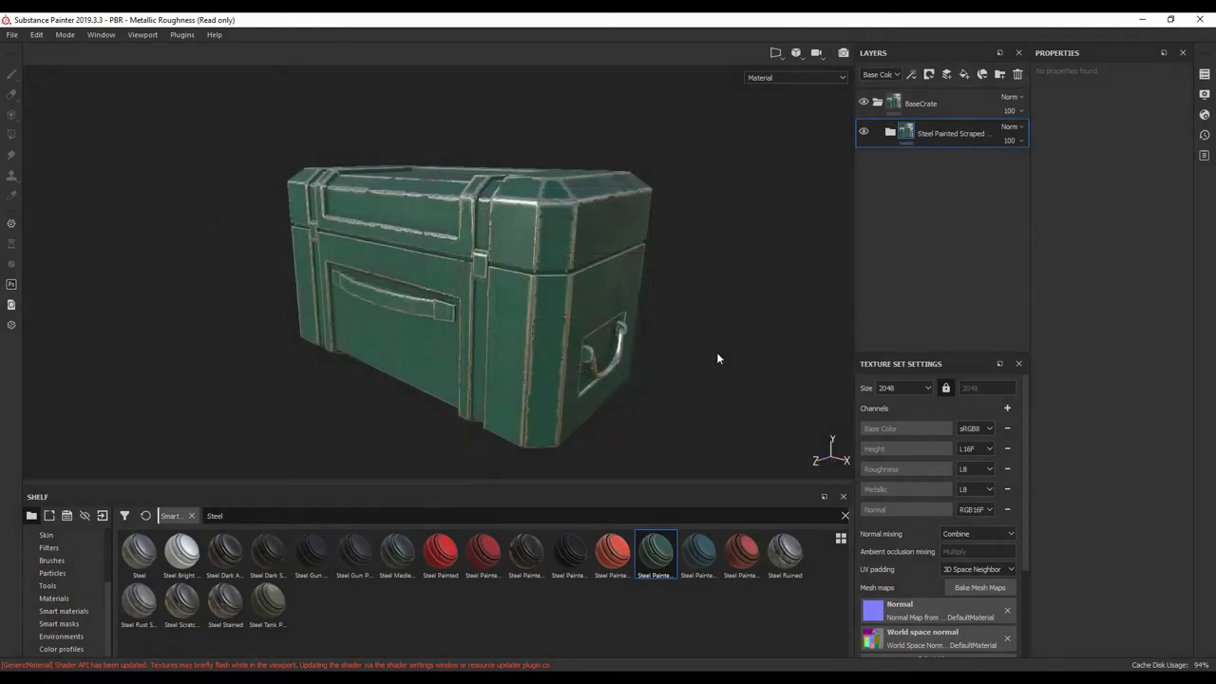
left_click(845, 515)
mouse_move(712, 395)
left_mouse_down("alt")
mouse_move(694, 323)
mouse_move(706, 331)
mouse_move(639, 290)
left_mouse_up("alt")
left_click_drag(674, 361, 741, 342, "alt")
Step: Add a black mask to the BaseCrate folder
left_click(902, 109)
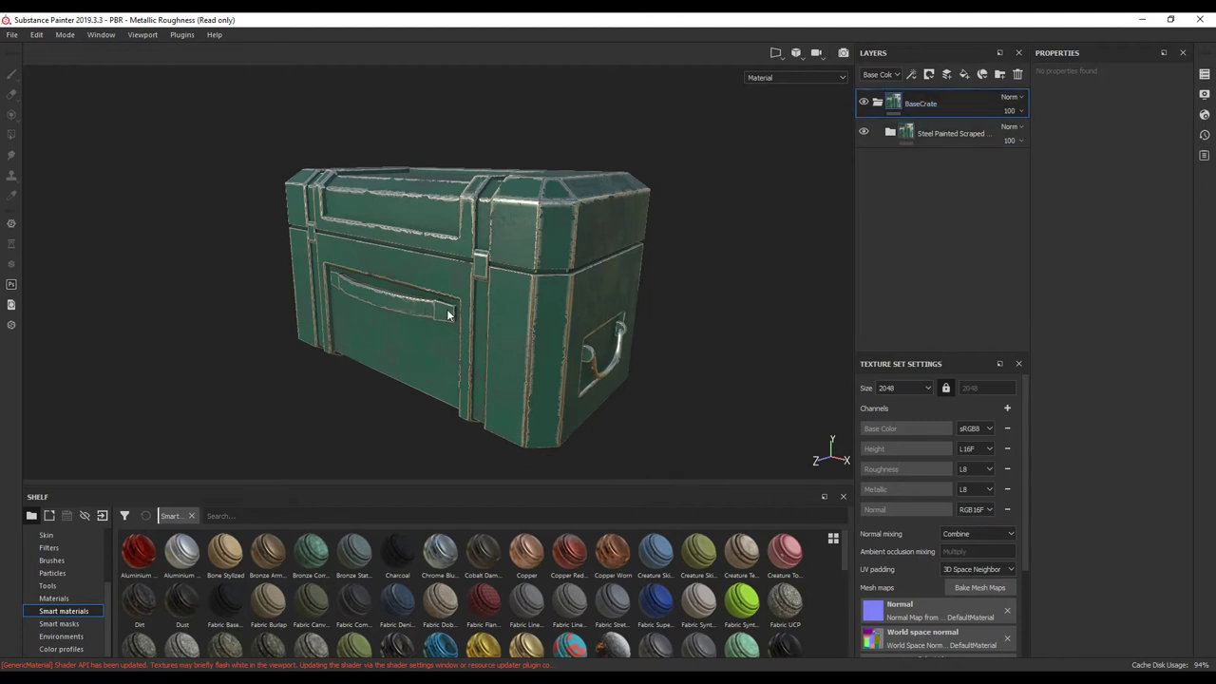
left_click_drag(717, 359, 728, 353, "alt")
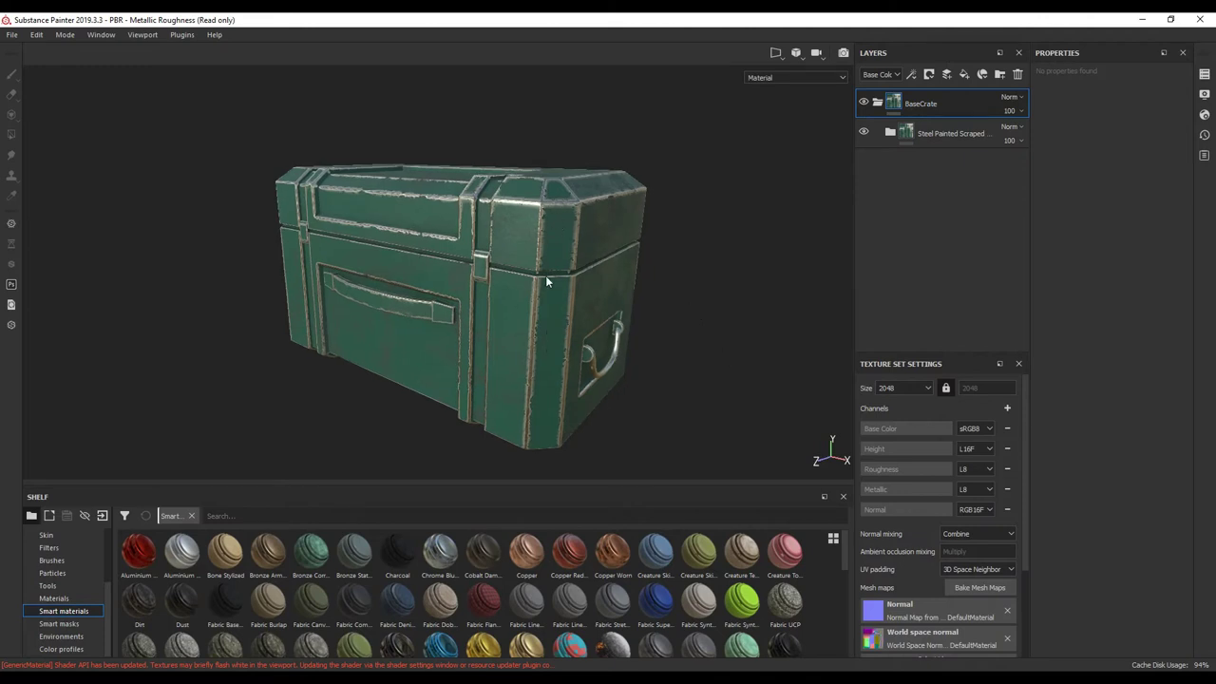
right_click(946, 101)
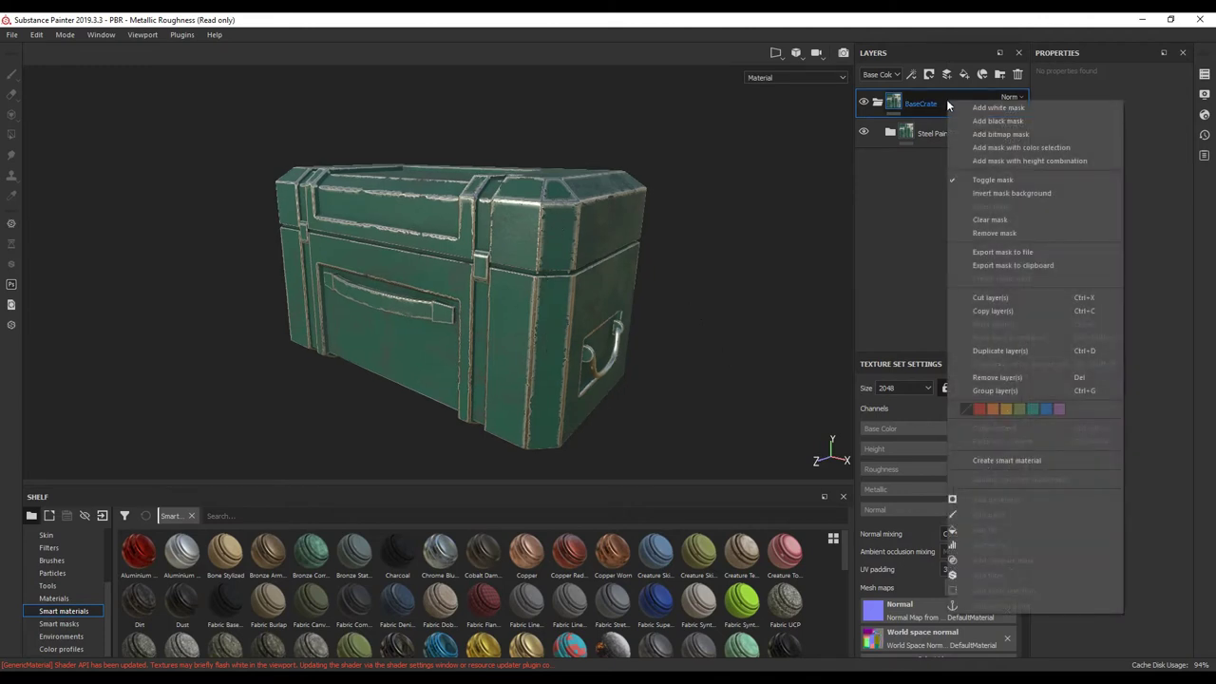
left_click(1001, 121)
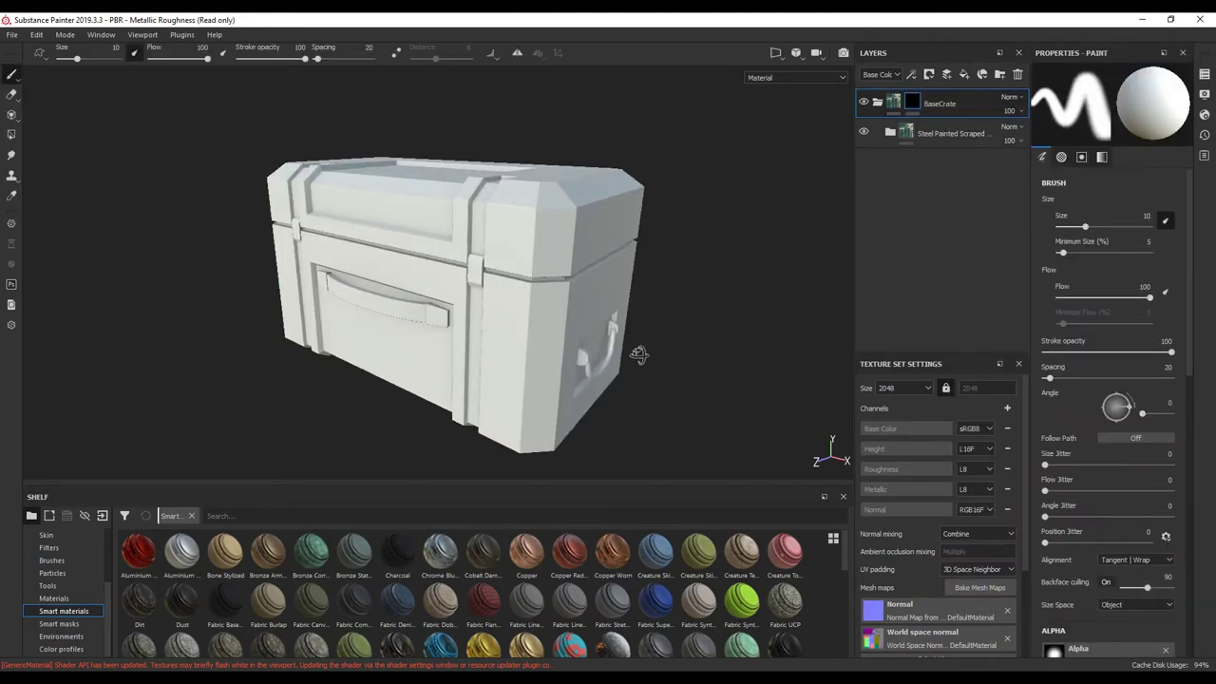
Step: Fill the crate's body in the BaseCrate mask using Polygon Fill in mesh mode and check the masked parts in the 2D UV view
left_click(11, 136)
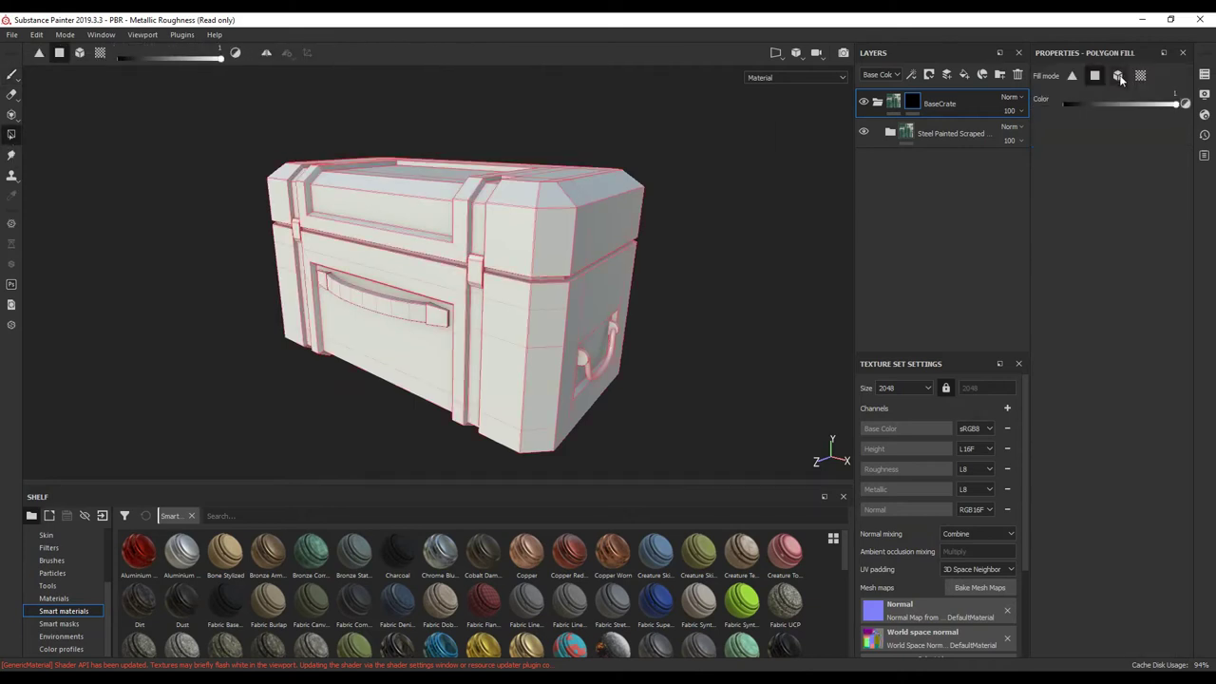
left_click(1119, 77)
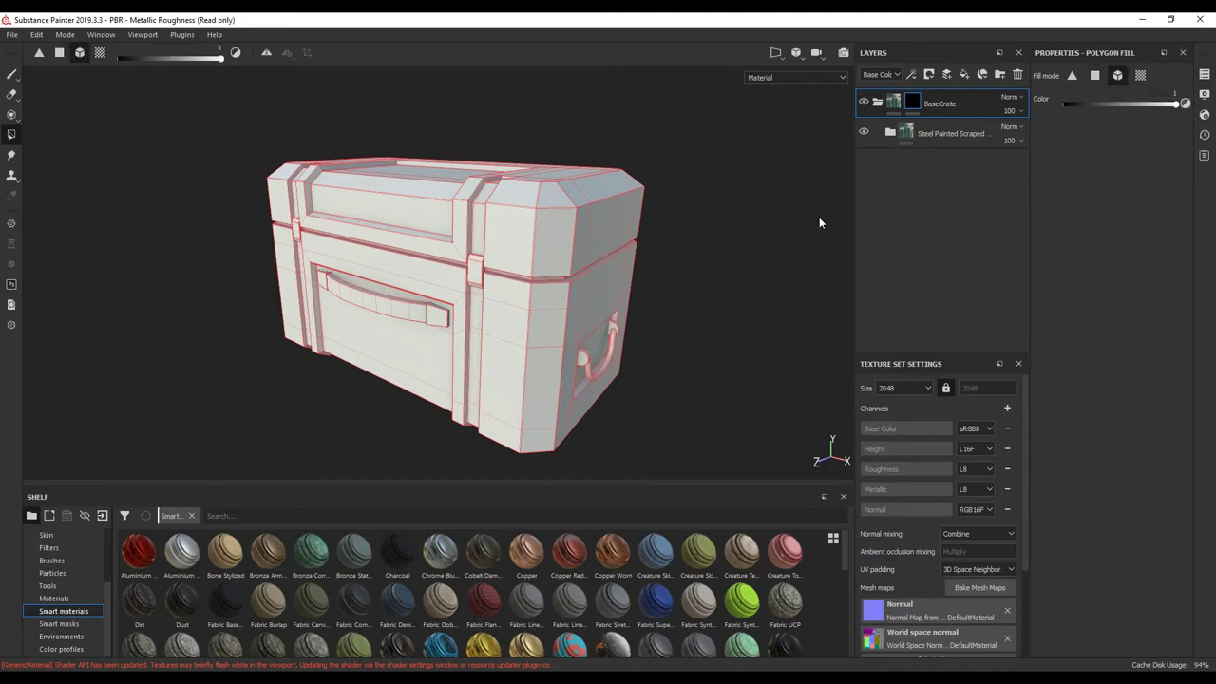
left_click(557, 253)
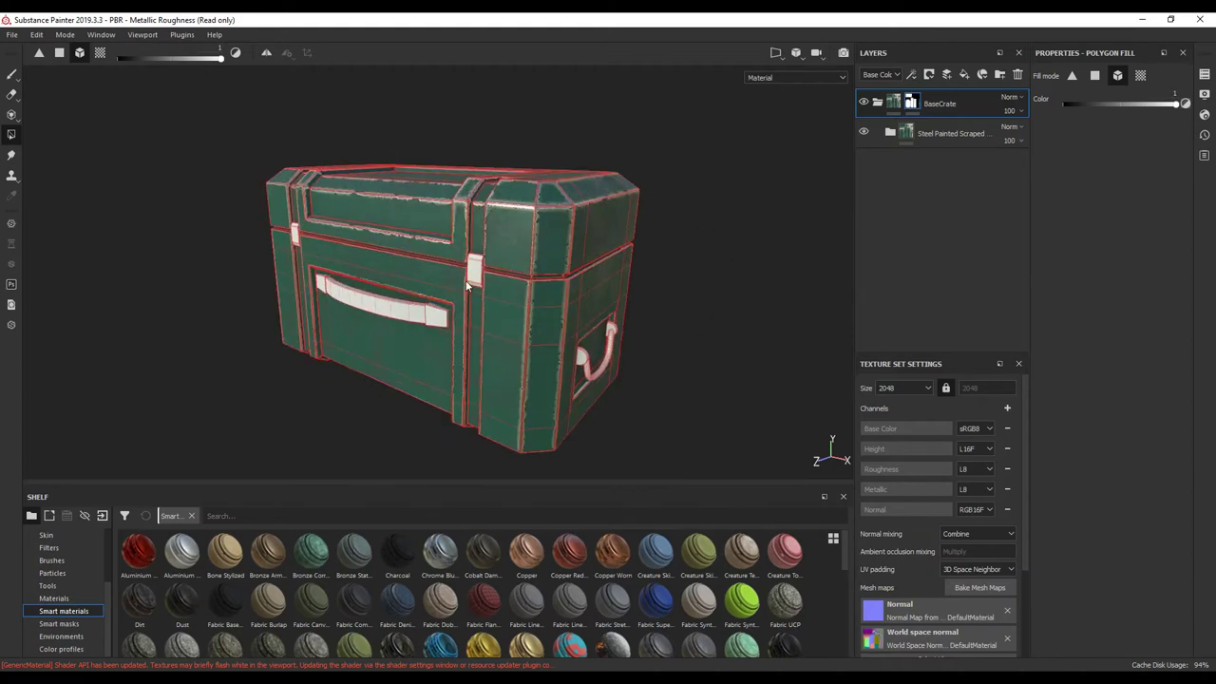
left_click_drag(484, 337, 577, 350, "alt")
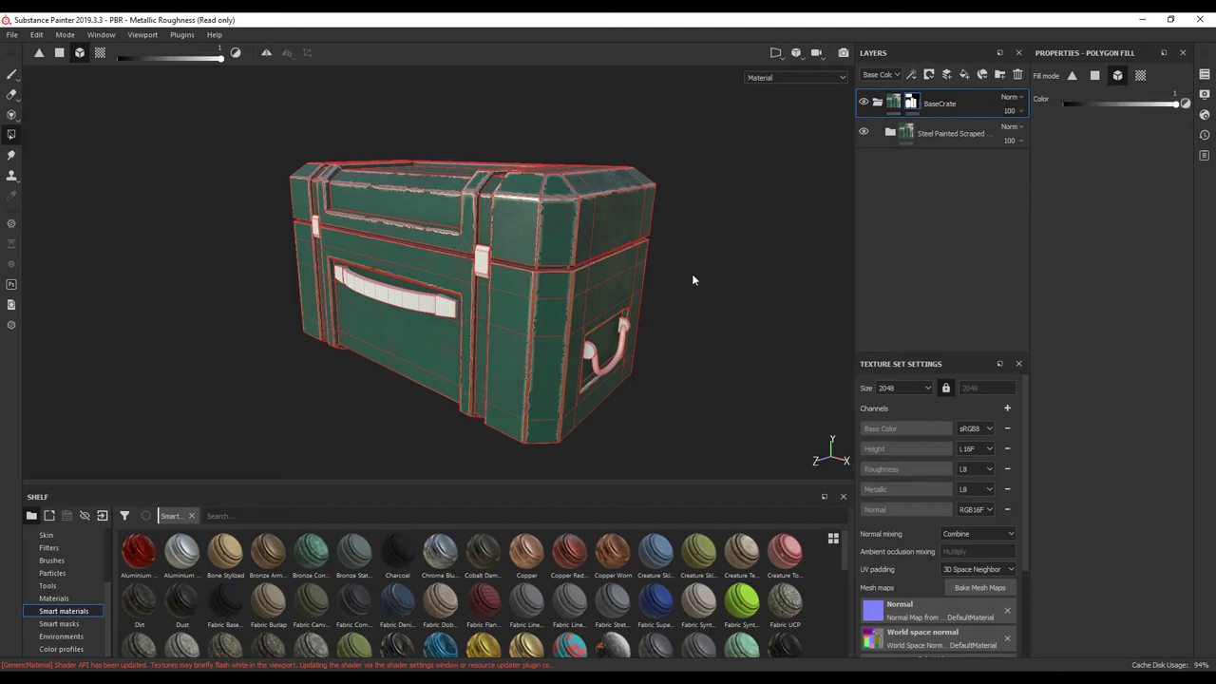
key("F3")
scroll(677, 235, "down", 3)
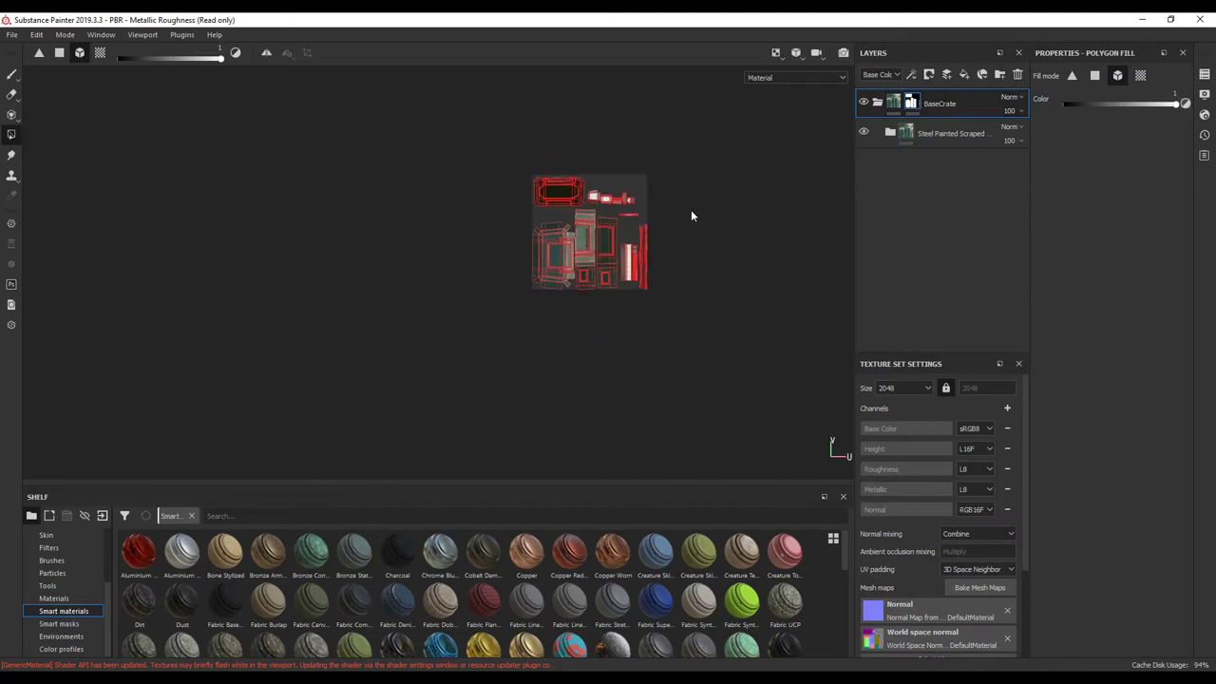
scroll(664, 207, "up", 5)
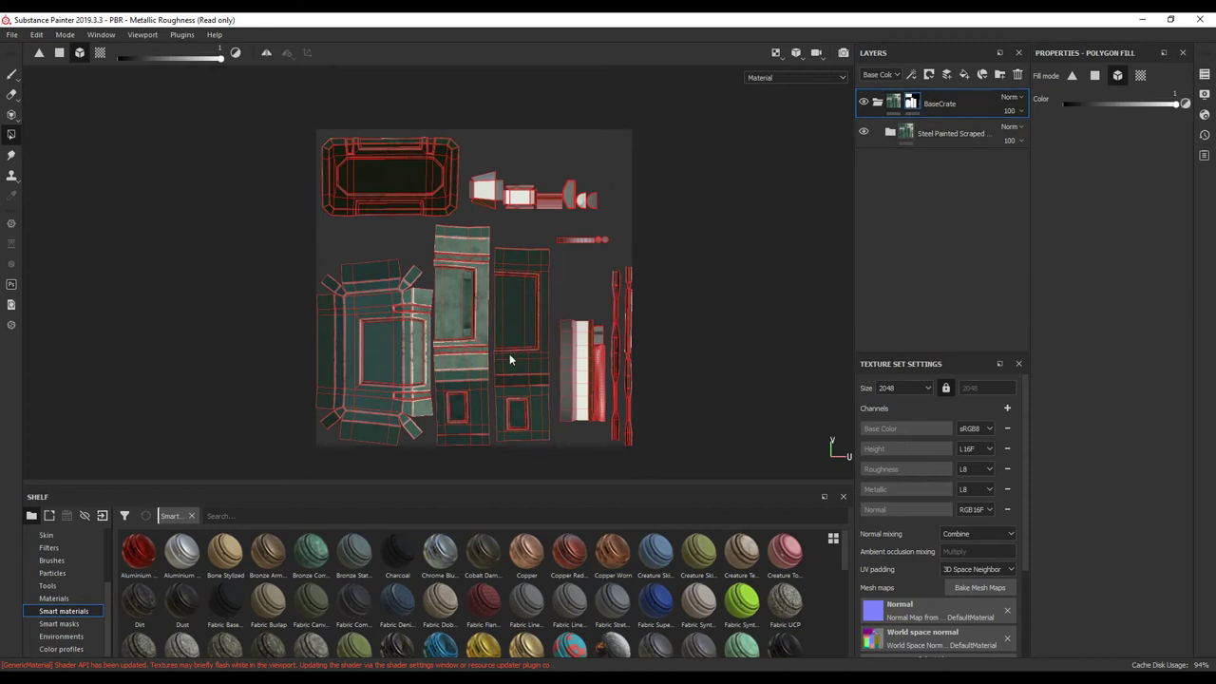
left_click(914, 102)
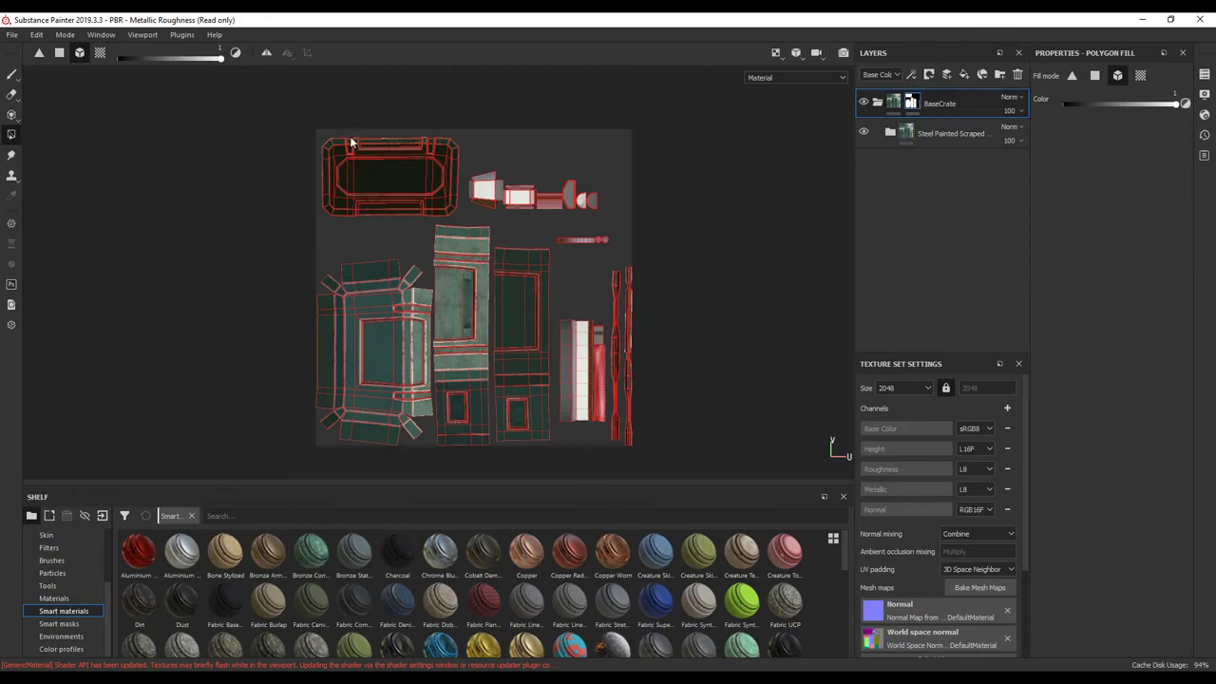
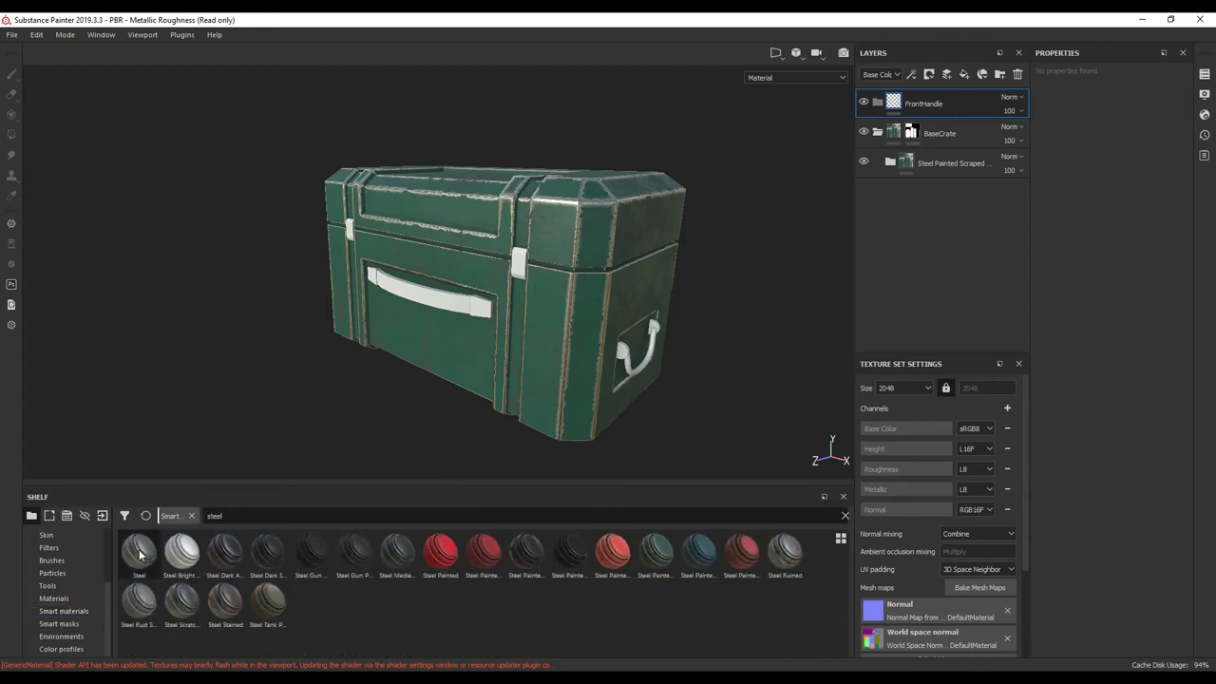
Step: Add the Steel smart material inside the FrontHandle folder and give that folder a black mask
mouse_move(139, 556)
left_click_drag(140, 562, 947, 108)
scroll(666, 332, "up", 3)
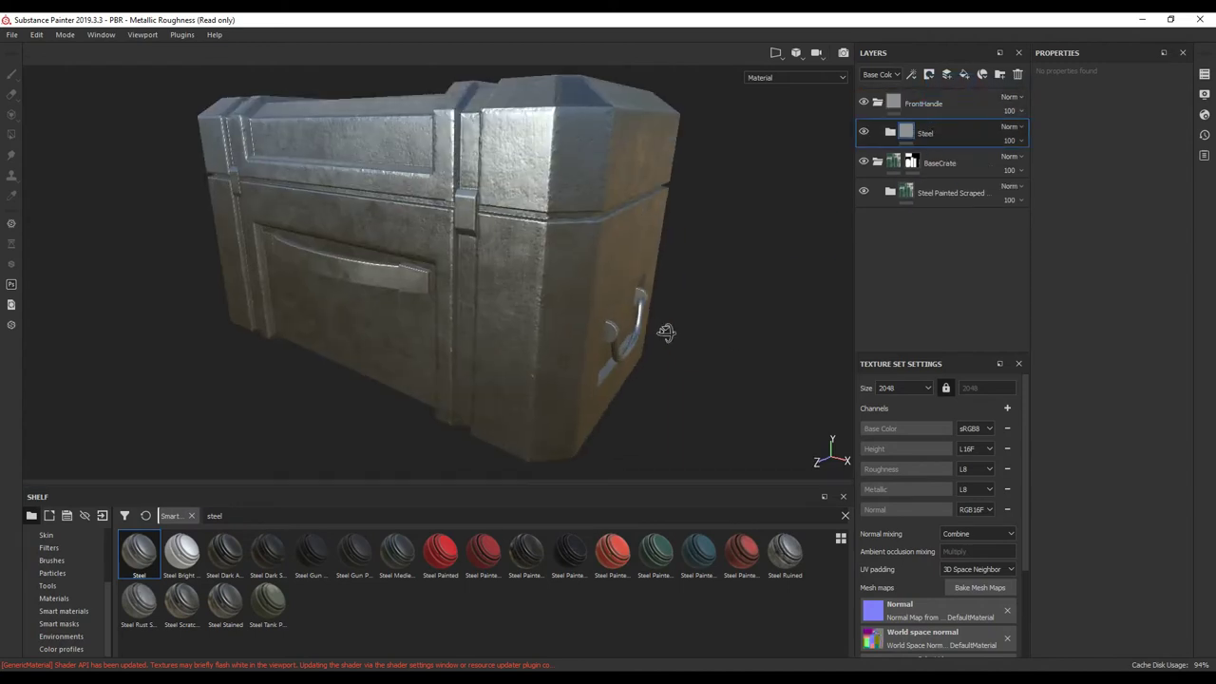
right_click_drag(665, 332, 674, 342, "alt")
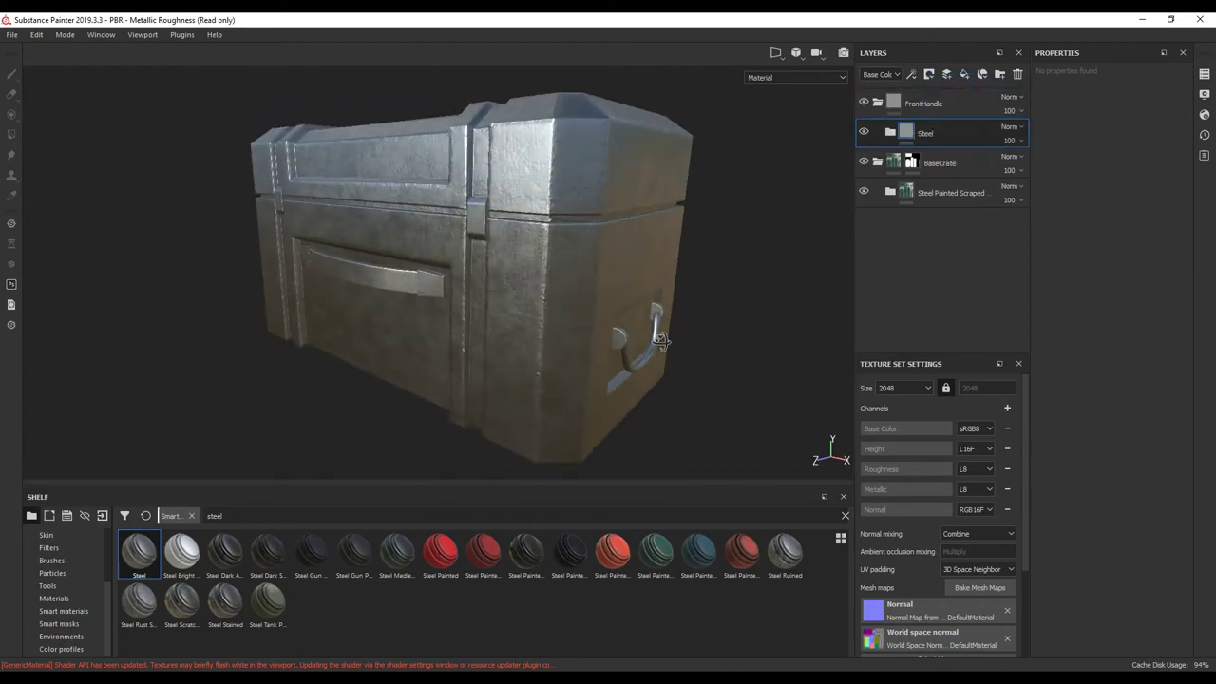
left_click(935, 105)
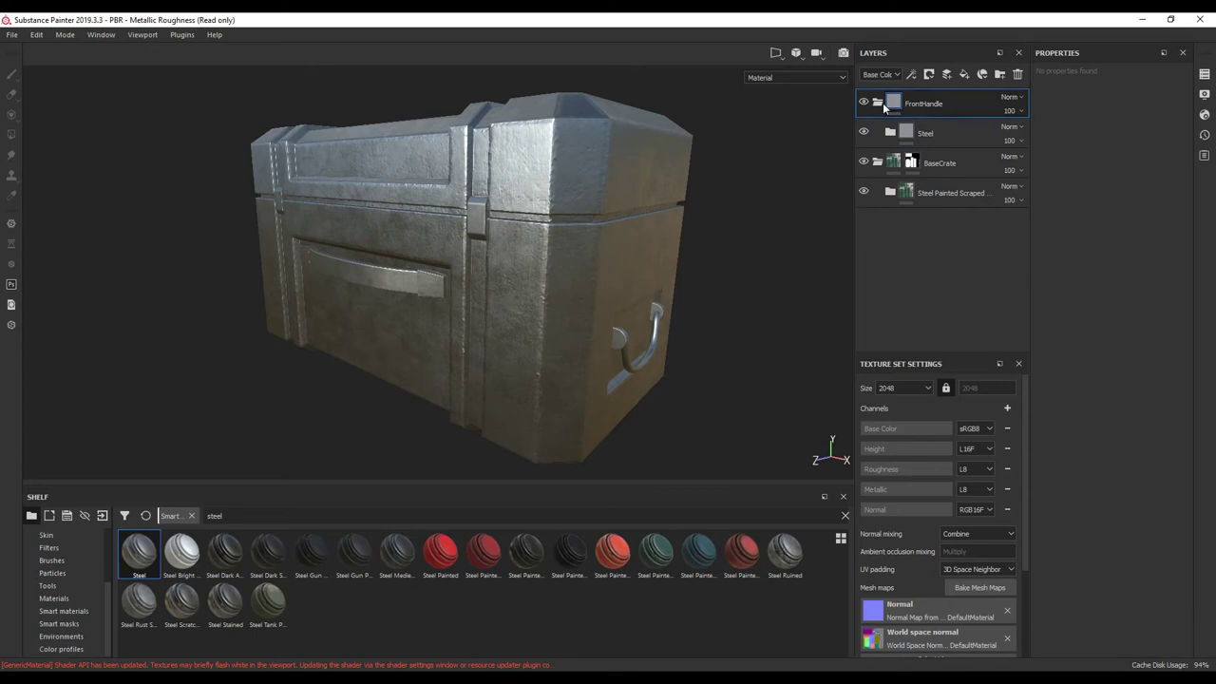
right_click(957, 101)
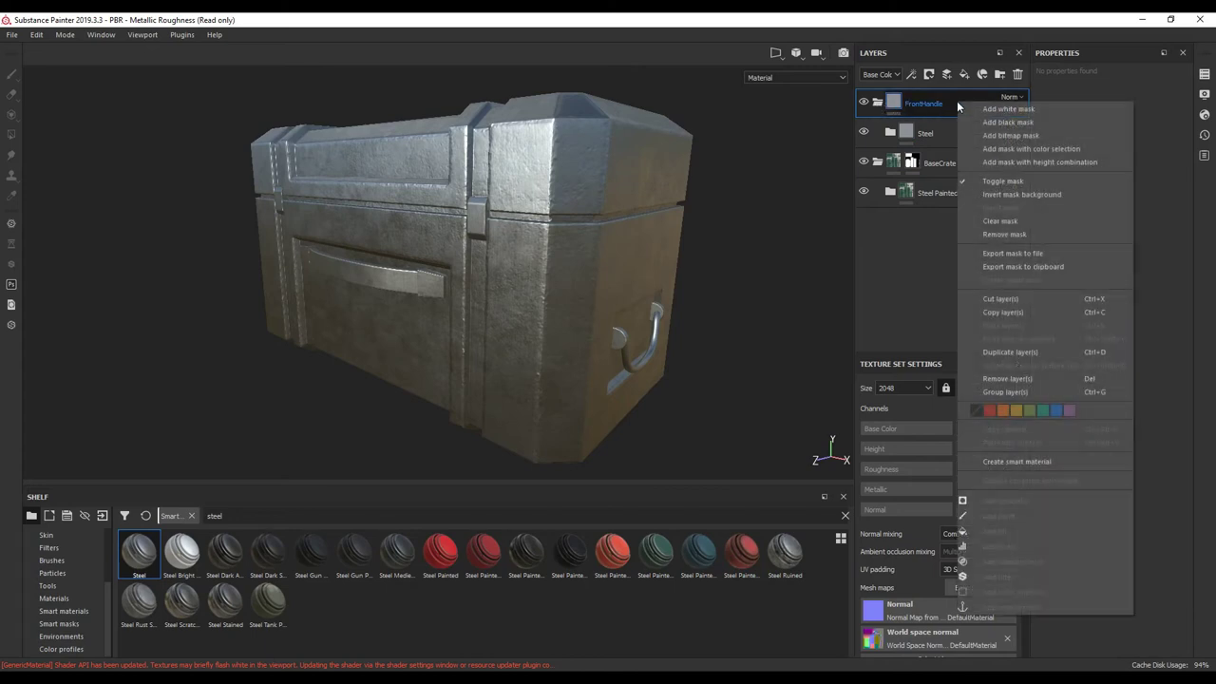
left_click(1025, 121)
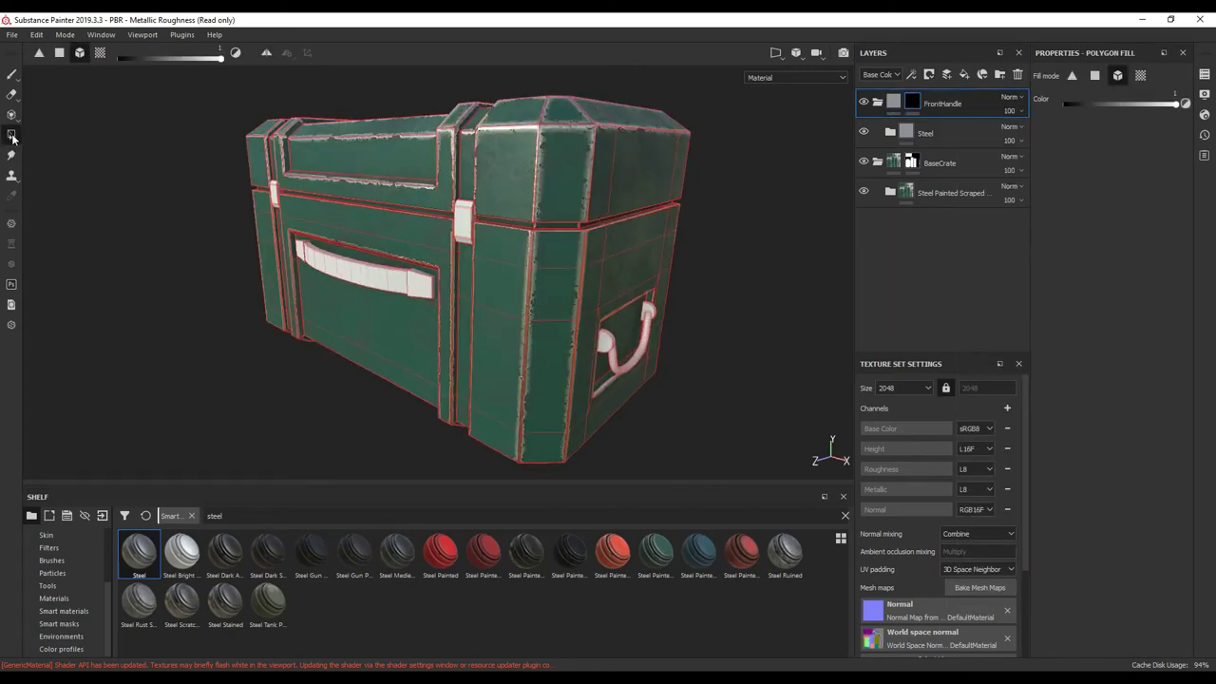
Step: Fill the front handle's end brackets in the FrontHandle mask using Polygon Fill with the color at 1
left_click(11, 135)
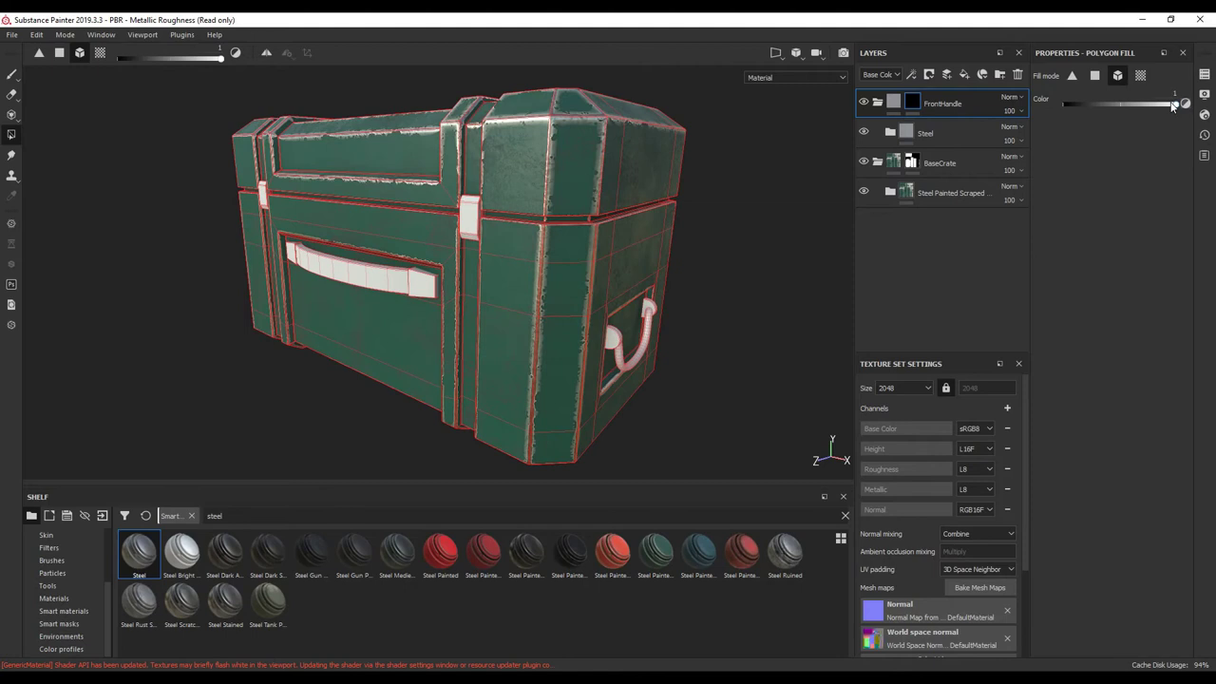
left_click_drag(1175, 104, 1192, 109)
middle_click_drag(412, 326, 480, 342, "alt")
scroll(480, 340, "up", 3)
left_click_drag(493, 298, 520, 294, "alt")
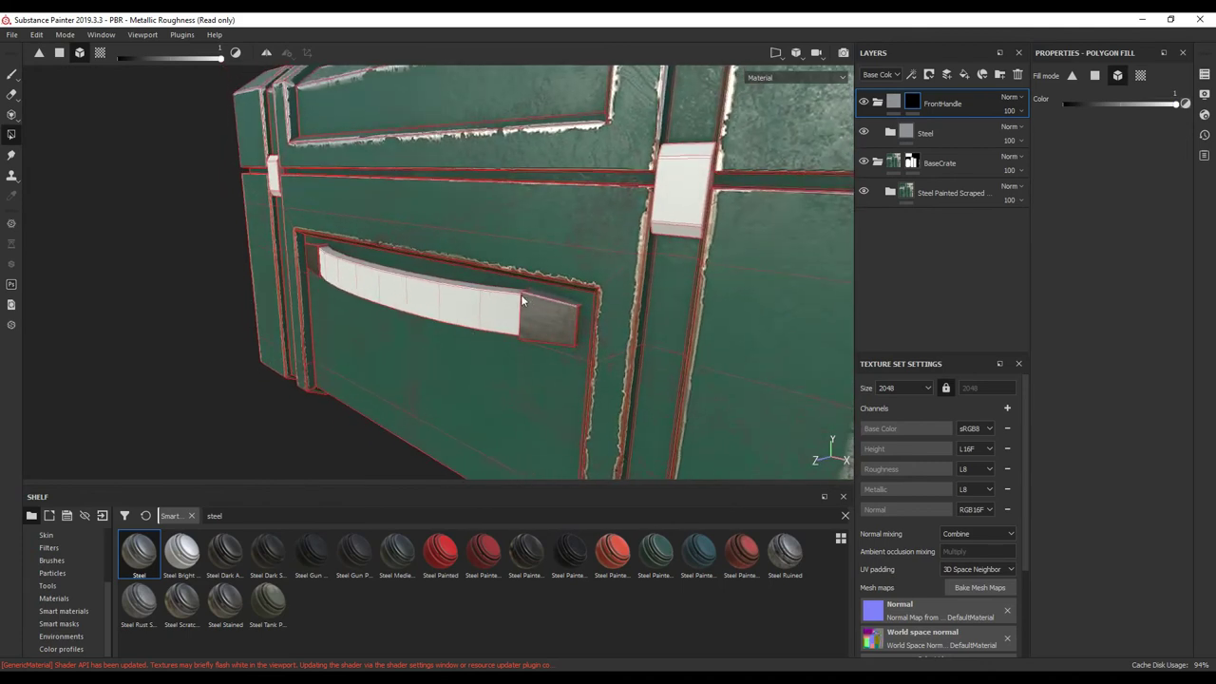
key("f")
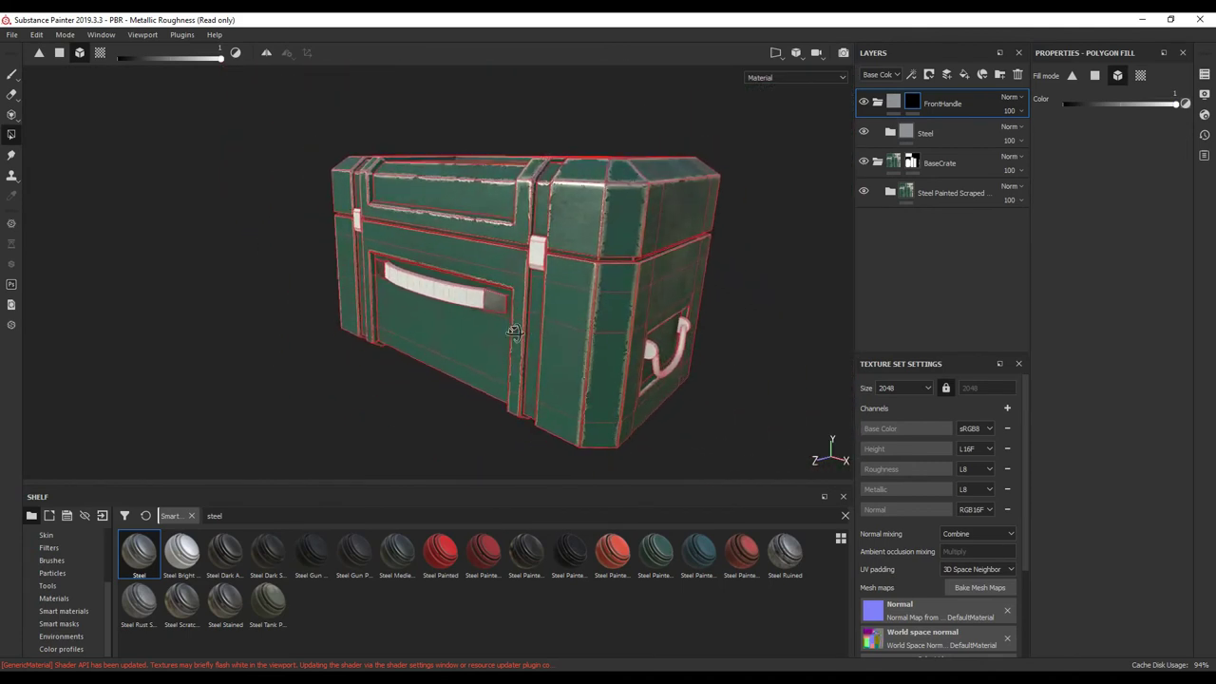
Step: Search the smart materials for leather and add Leather Seat Old and Dirty inside the FrontHandle folder, below Steel
left_click(844, 516)
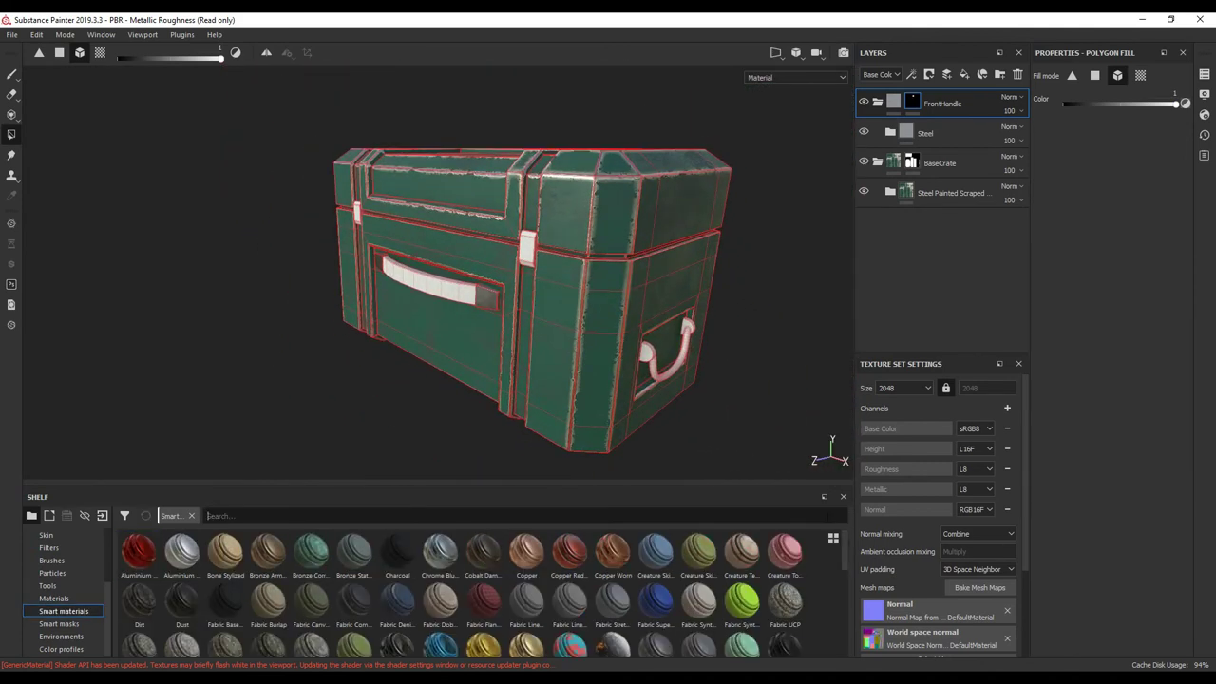
left_click(287, 516)
type("le")
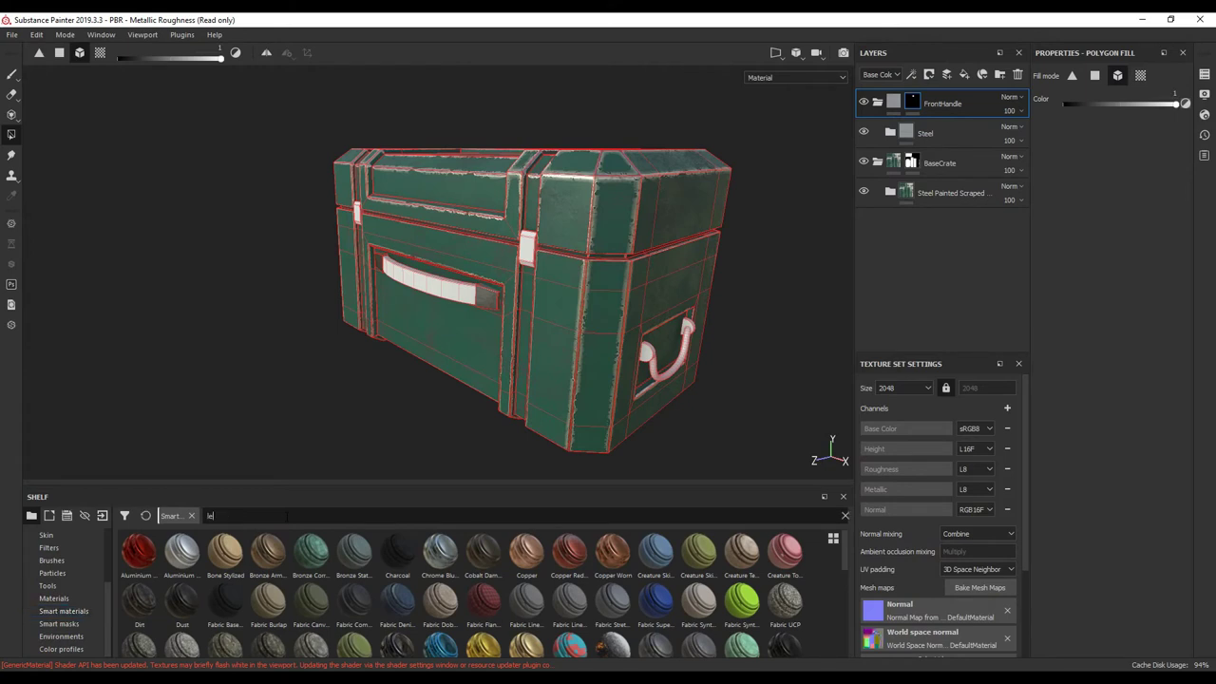
type("ather")
left_click_drag(553, 361, 546, 349, "alt")
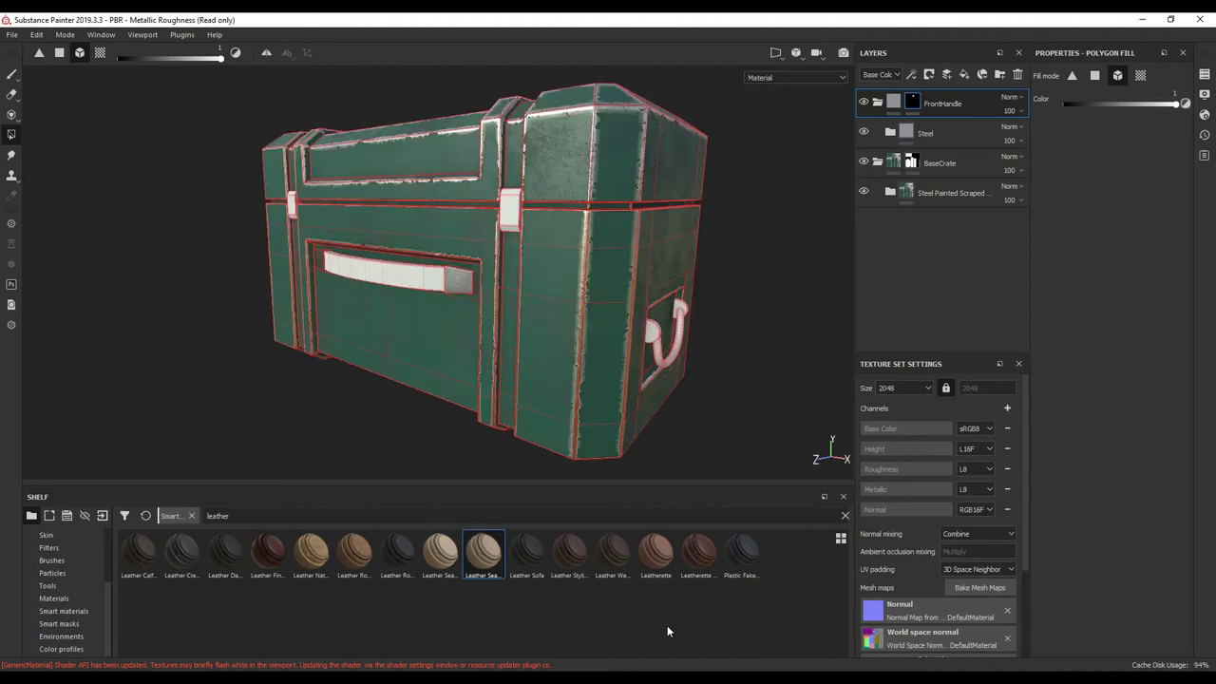
mouse_move(485, 558)
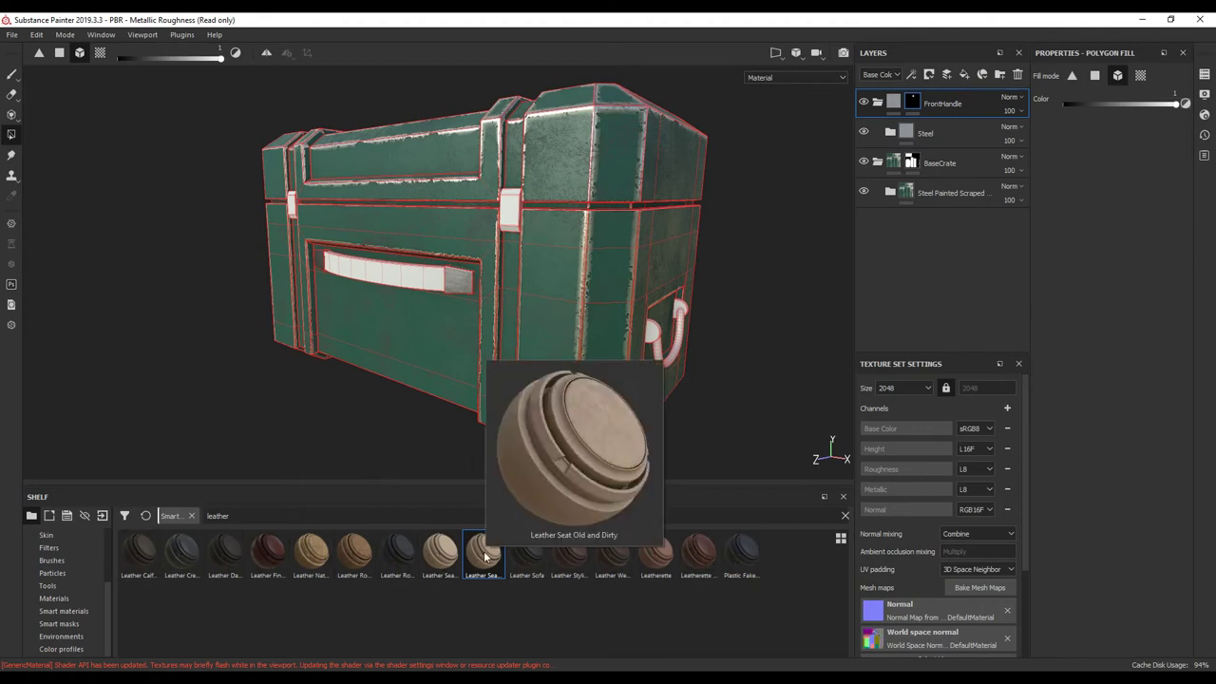
left_click_drag(485, 557, 952, 100)
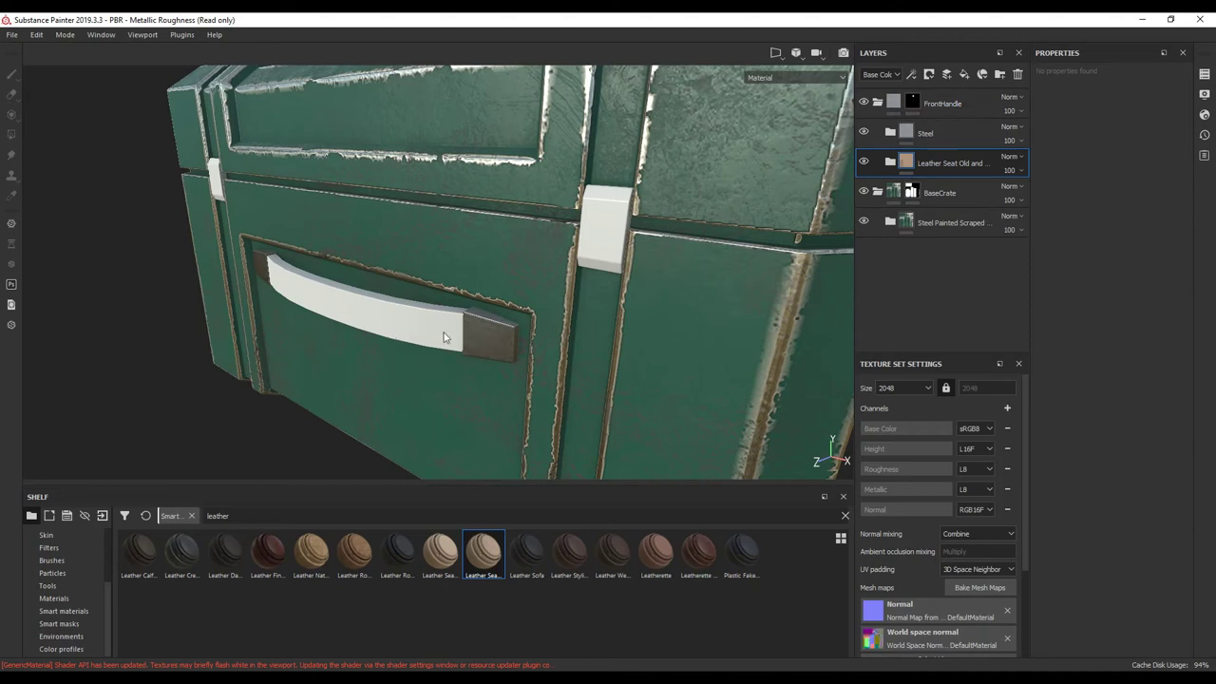
Step: Fill the front handle's curved strap in the FrontHandle folder's mask with Polygon Fill
left_click(967, 100)
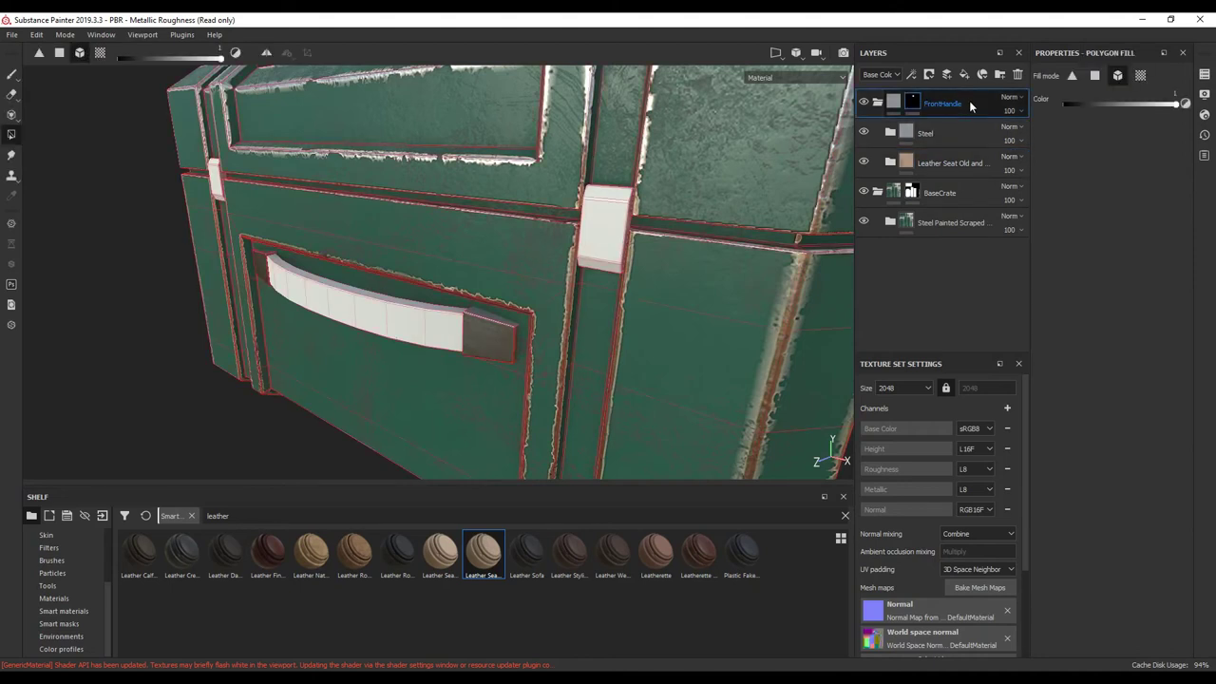
left_click(895, 104)
left_click(912, 103)
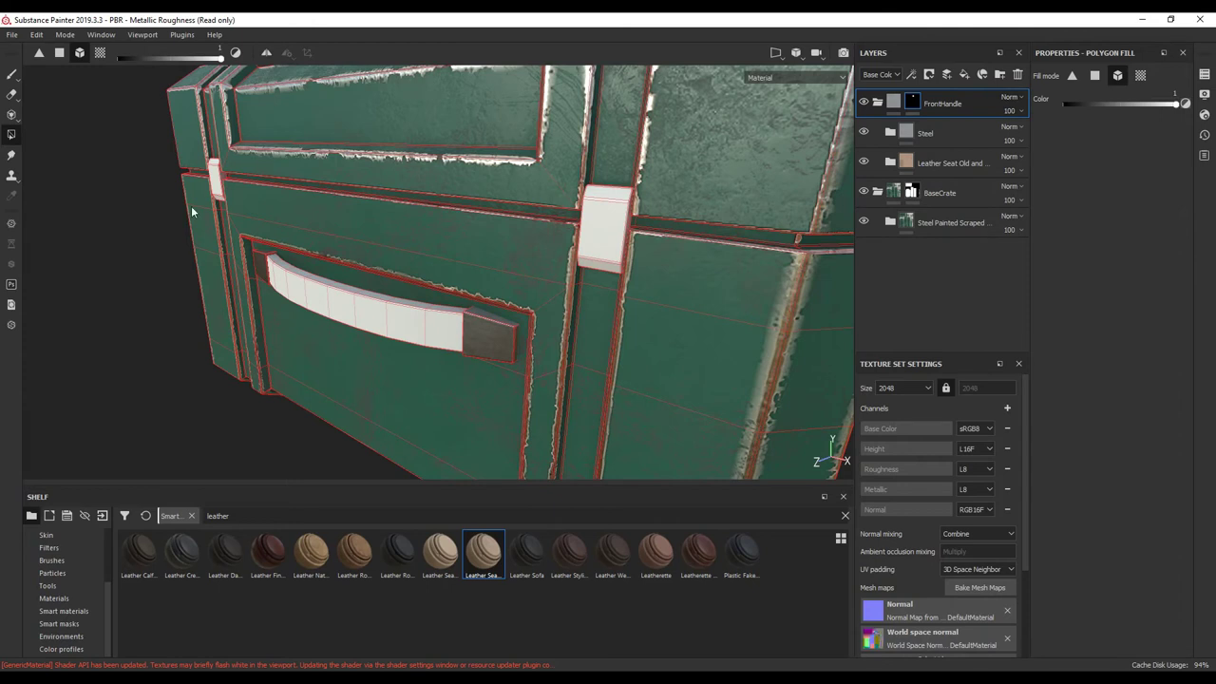
left_click_drag(429, 342, 442, 357, "alt")
left_click(419, 329)
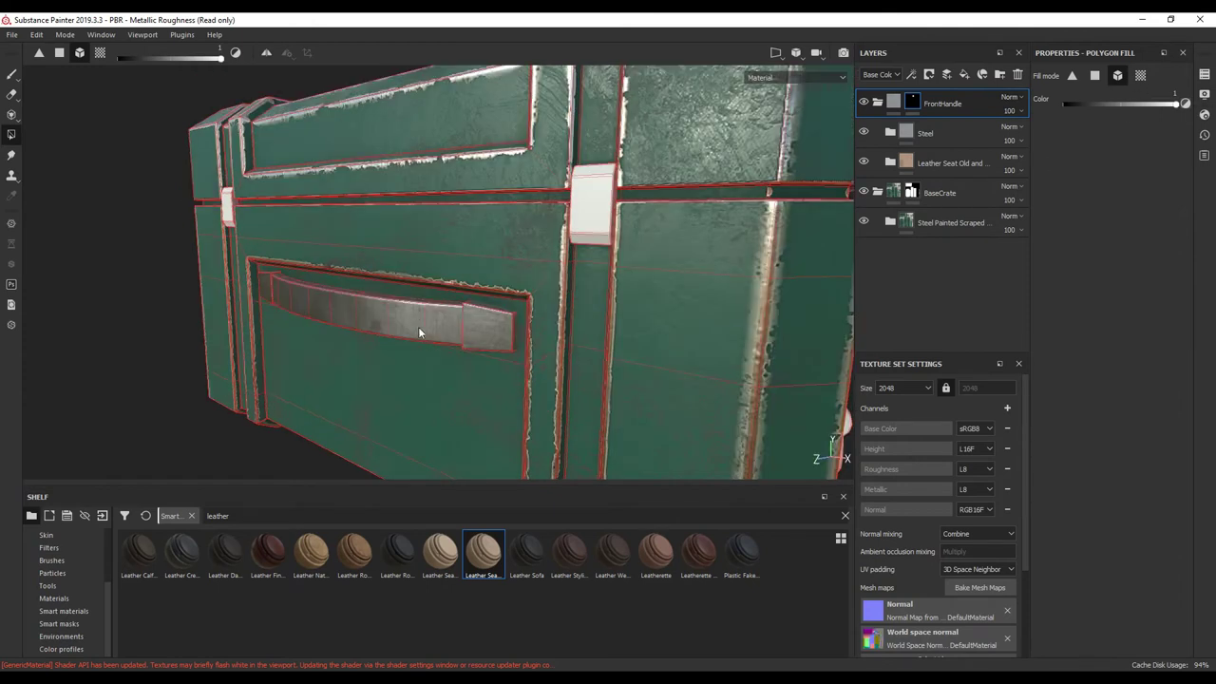
scroll(462, 373, "down", 2)
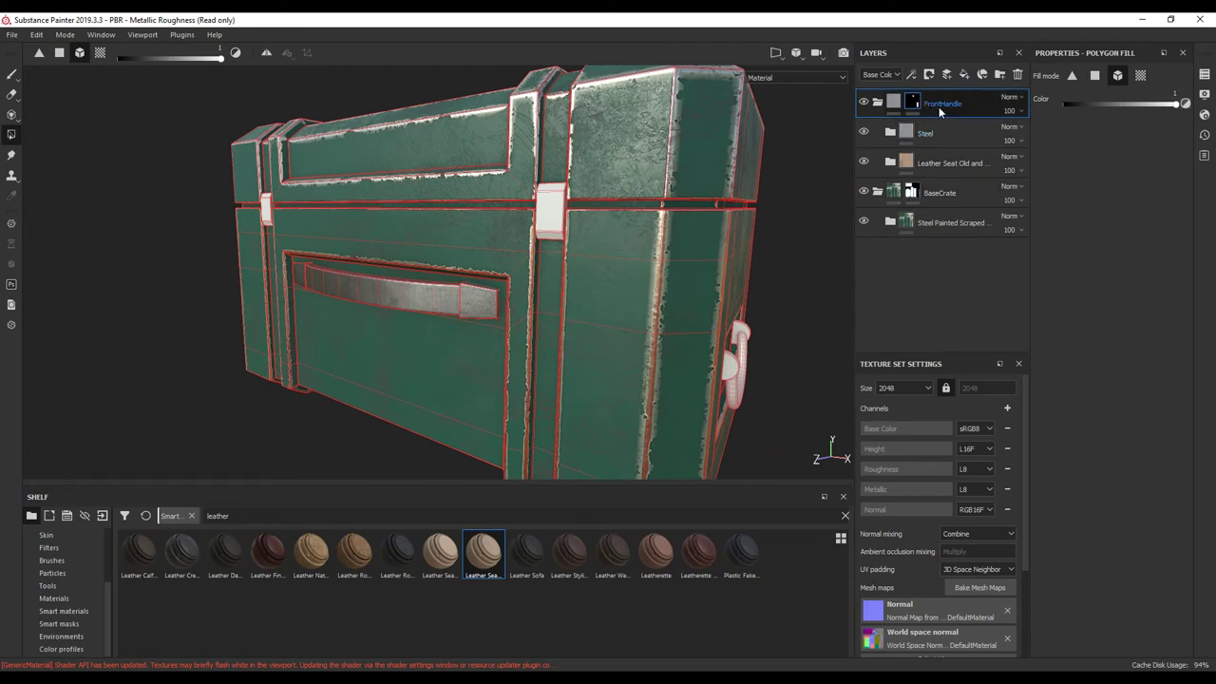
left_click_drag(415, 325, 452, 310, "alt")
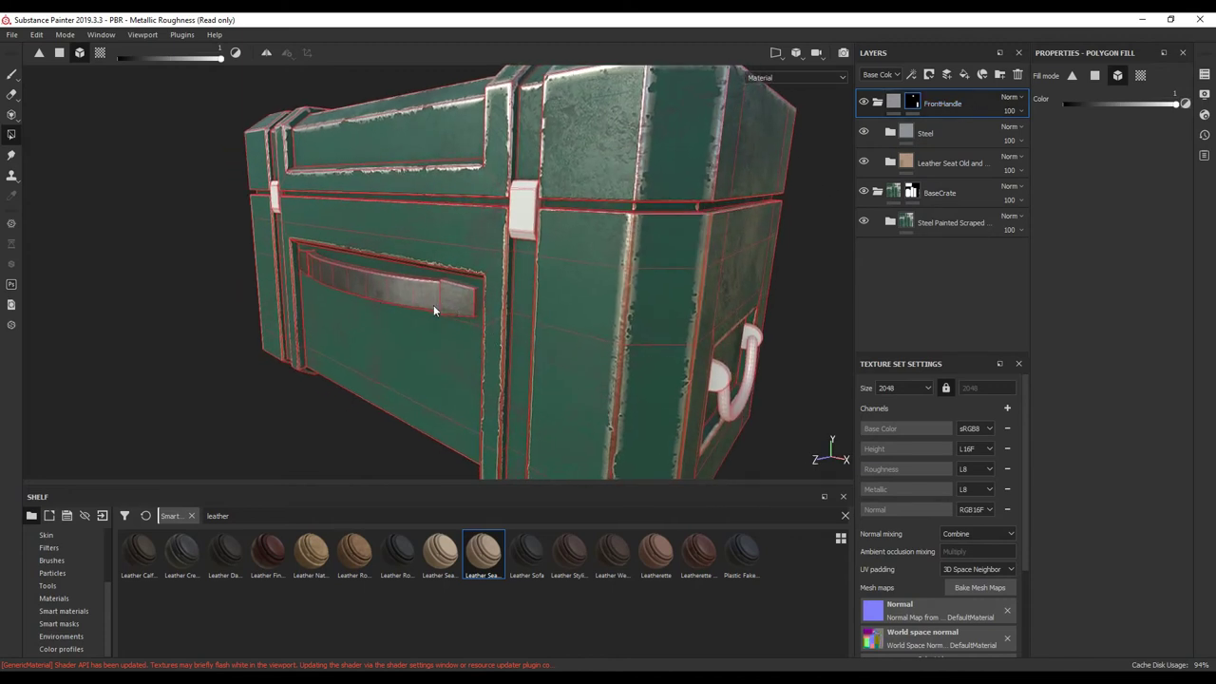
Step: Add a black mask to the Steel material in the FrontHandle folder
left_click(950, 133)
double_click(928, 134)
key("Return")
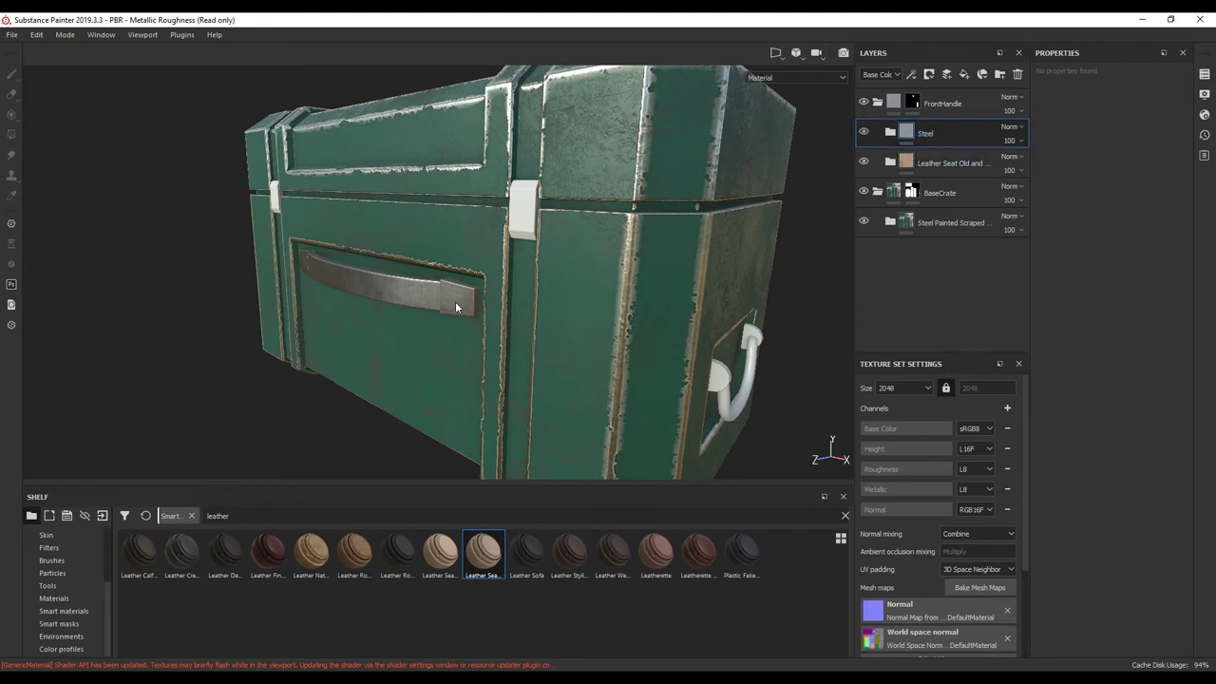
key("Down")
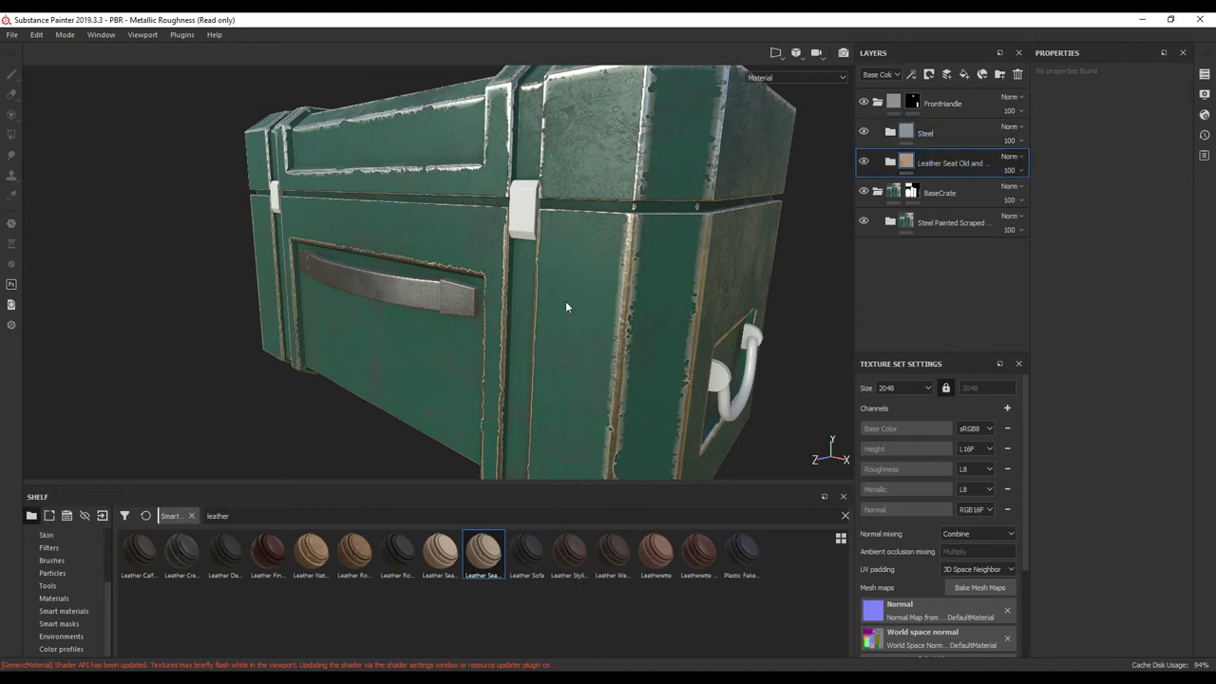
left_click_drag(565, 306, 765, 249, "alt")
left_click(900, 135)
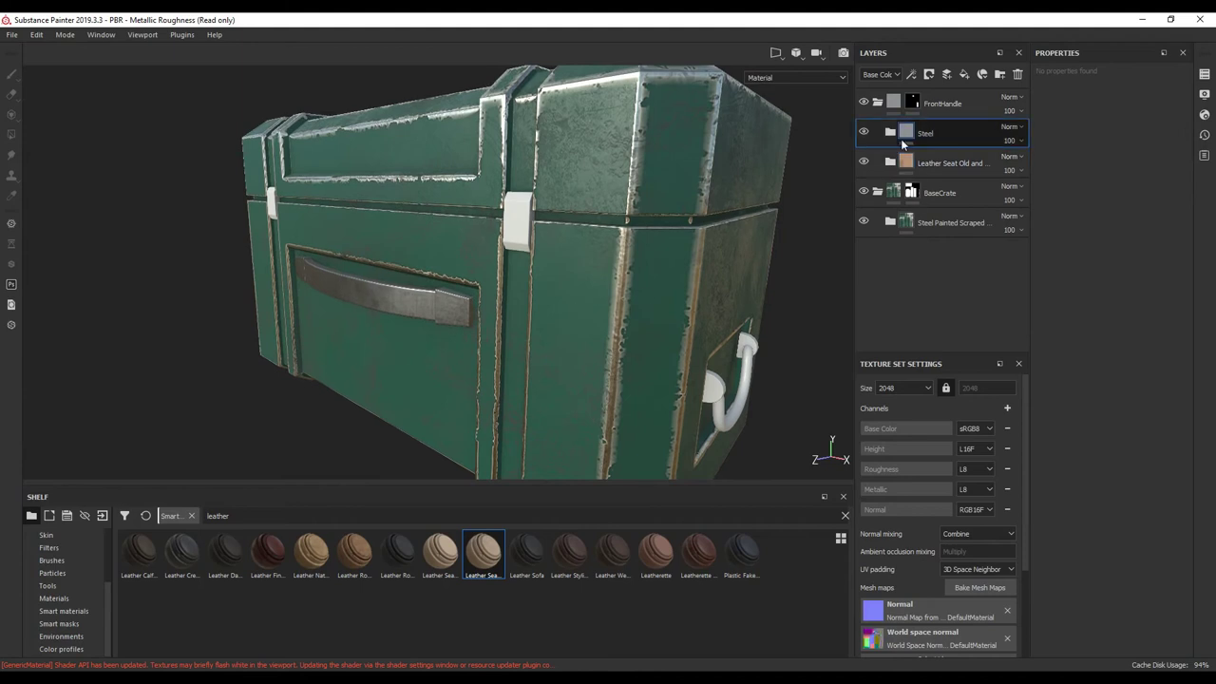
right_click(952, 132)
left_click(995, 154)
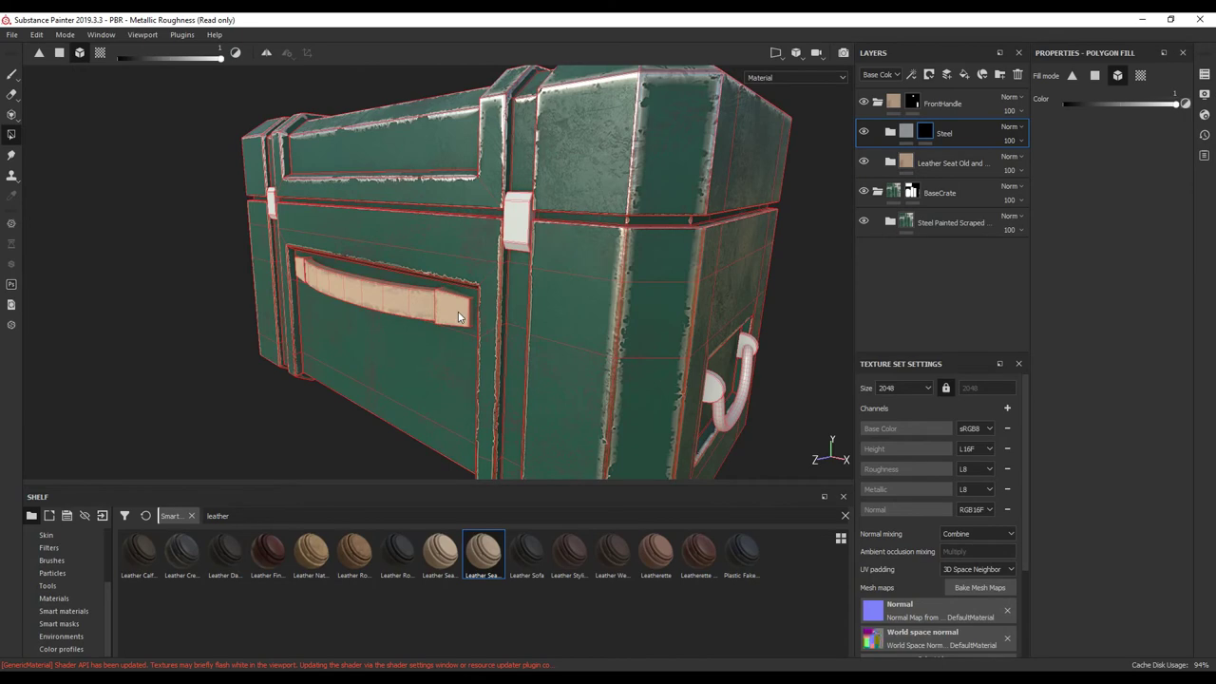
Step: Fill only the front handle's end brackets in the Steel material's mask
left_click_drag(462, 344, 478, 319, "alt")
scroll(431, 320, "up", 5)
scroll(494, 267, "down", 3)
scroll(477, 323, "down", 3)
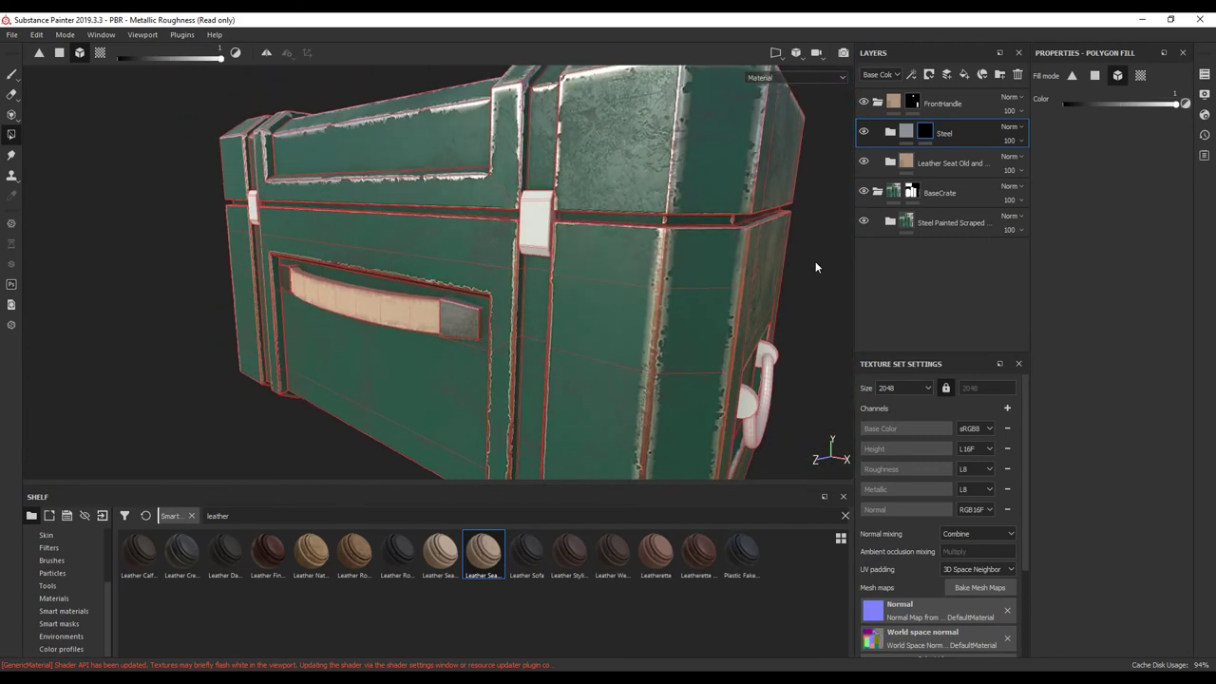
Step: Add a black mask to the Leather Seat Old and Dirty material
left_click(945, 163)
right_click(952, 166)
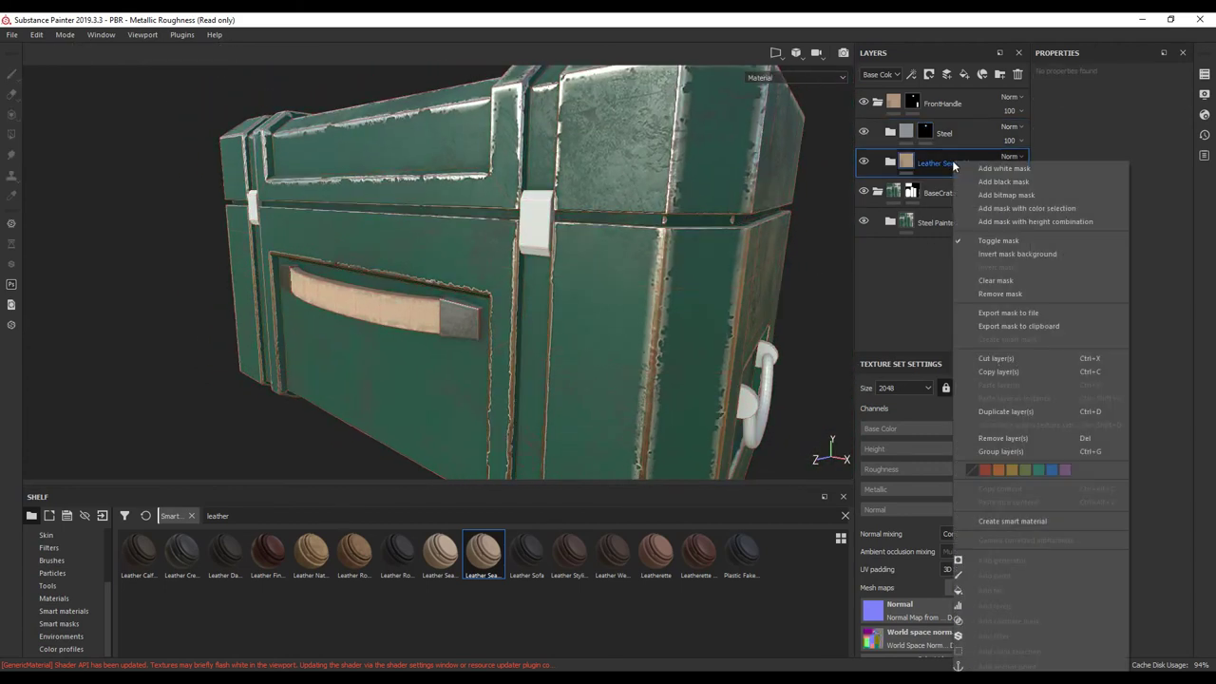
left_click(1004, 181)
Step: Fill the front handle's strap in the leather material's mask with Polygon Fill, and reselect the FrontHandle folder
key("4")
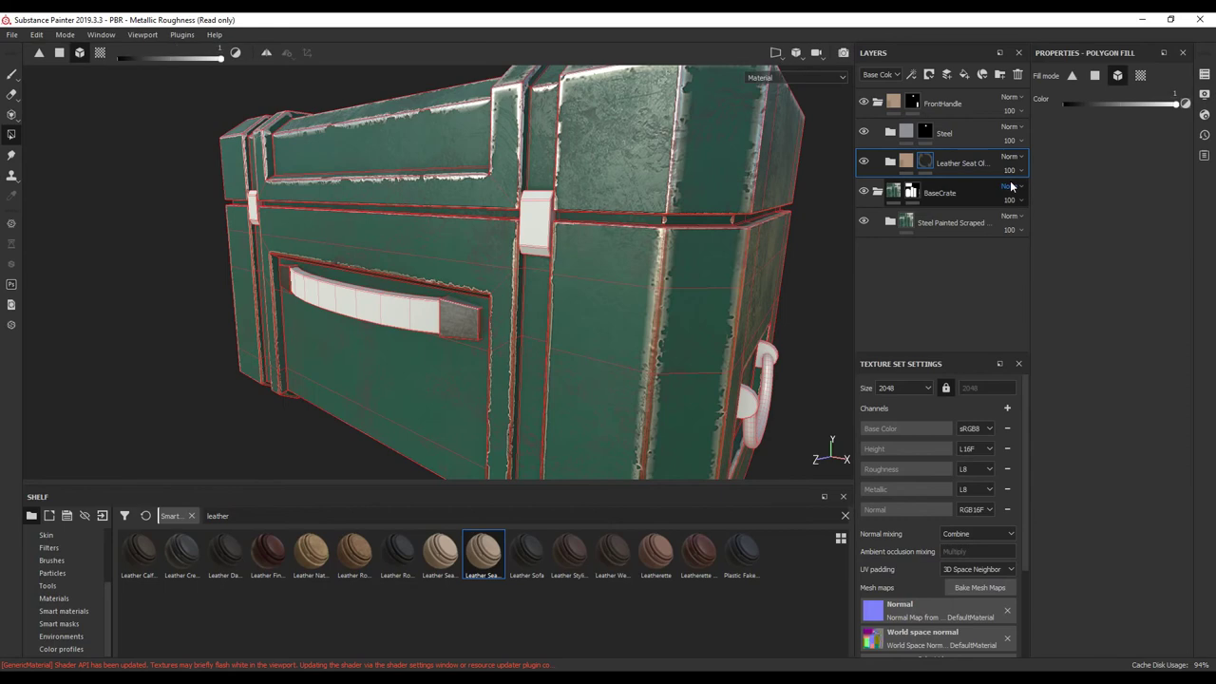
left_click_drag(475, 361, 427, 353, "alt")
left_click(364, 314)
left_click_drag(363, 314, 486, 352, "alt")
mouse_move(625, 306)
left_mouse_down("alt")
mouse_move(557, 291)
mouse_move(619, 317)
left_mouse_up("alt")
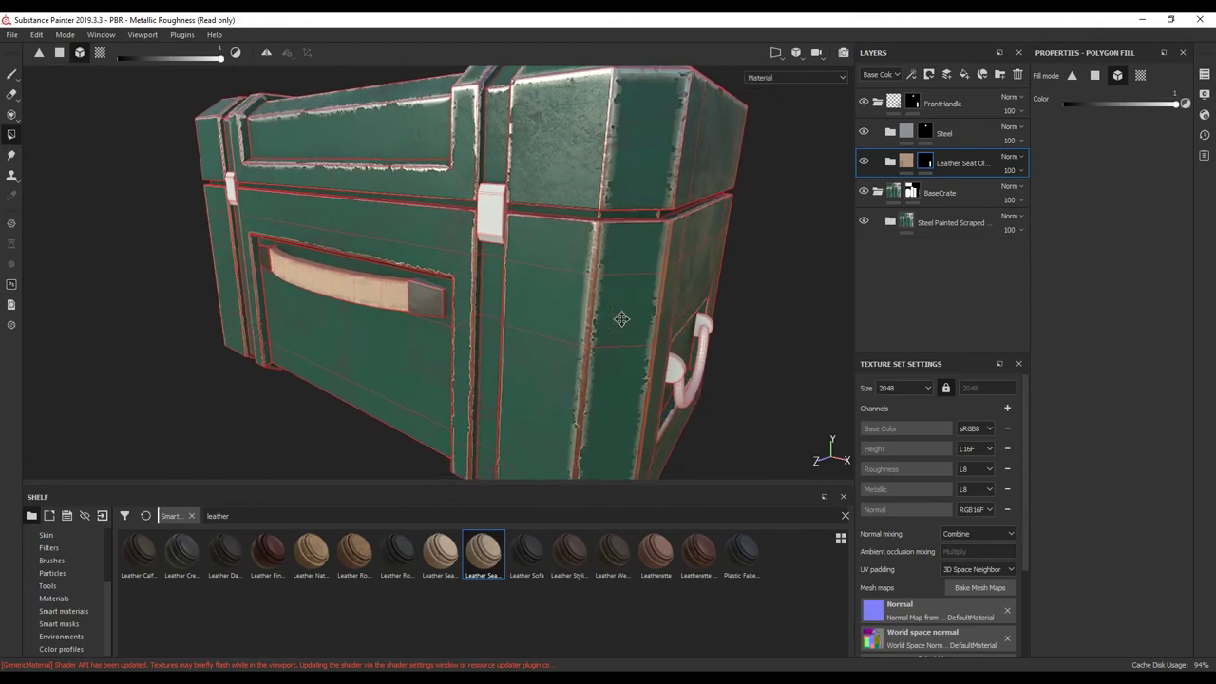
left_click(945, 133)
left_click(959, 107)
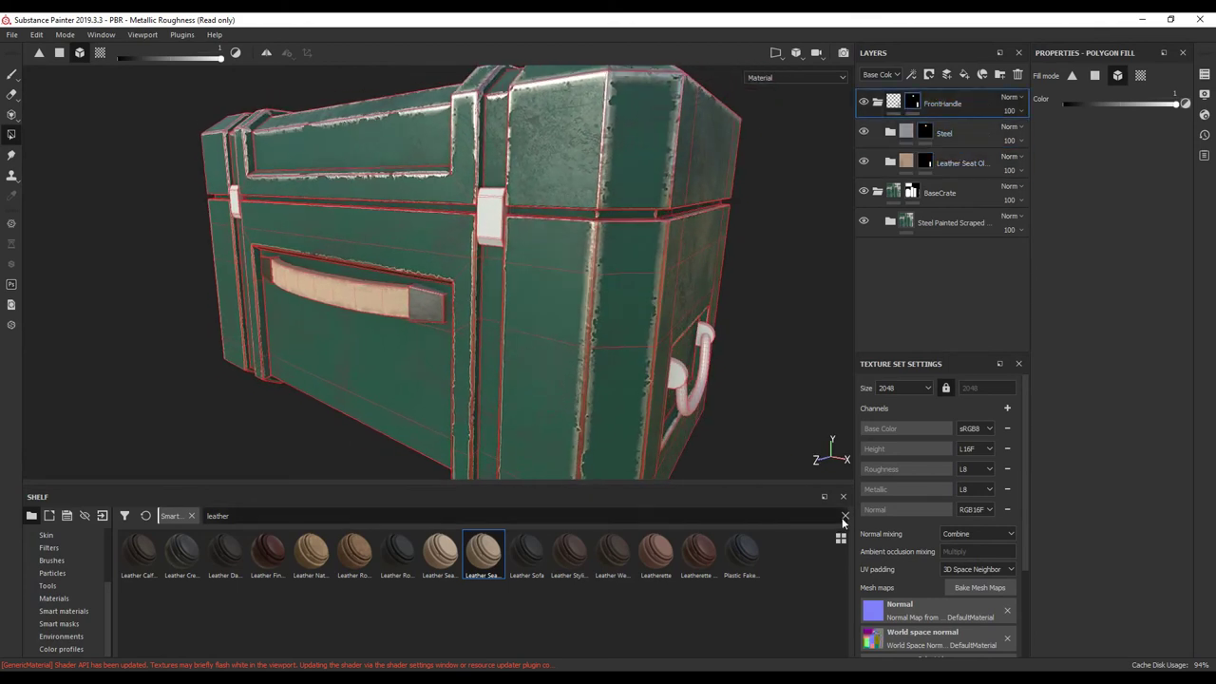
Step: Clear the shelf search and delete the Steel Painted Scraped material from the BaseCrate folder
left_click(844, 516)
scroll(523, 369, "down", 3)
left_click_drag(530, 371, 728, 383, "alt")
left_click(950, 222)
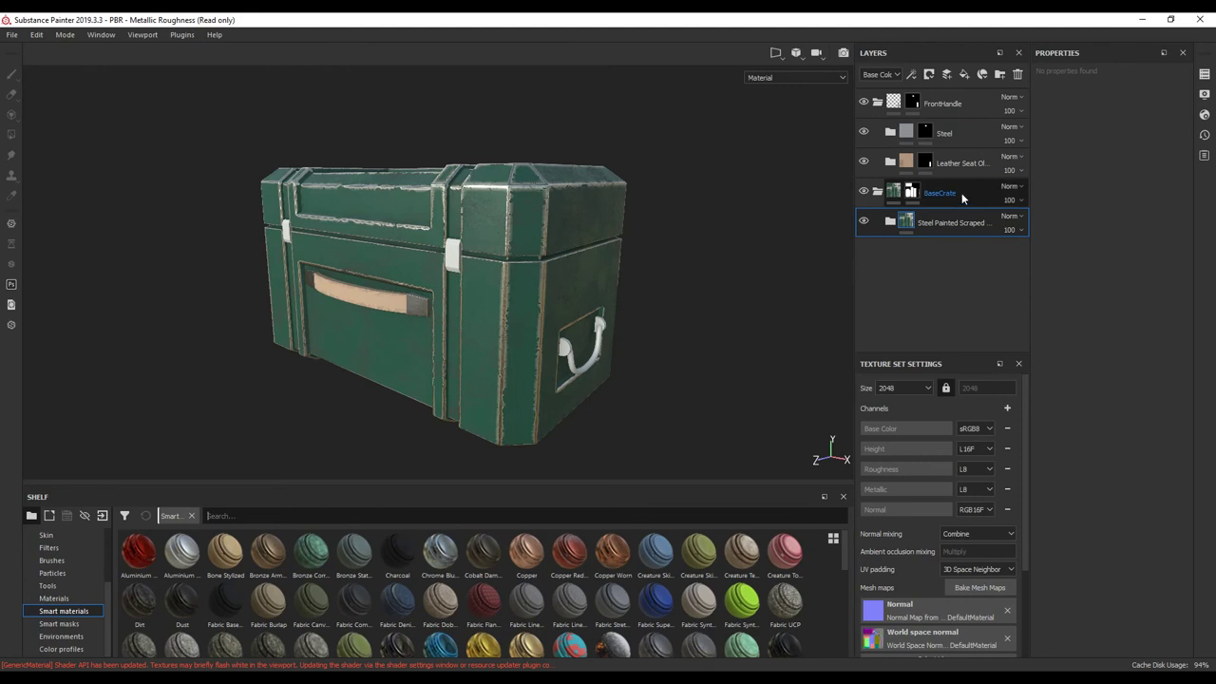
left_click(943, 193)
left_click(940, 226)
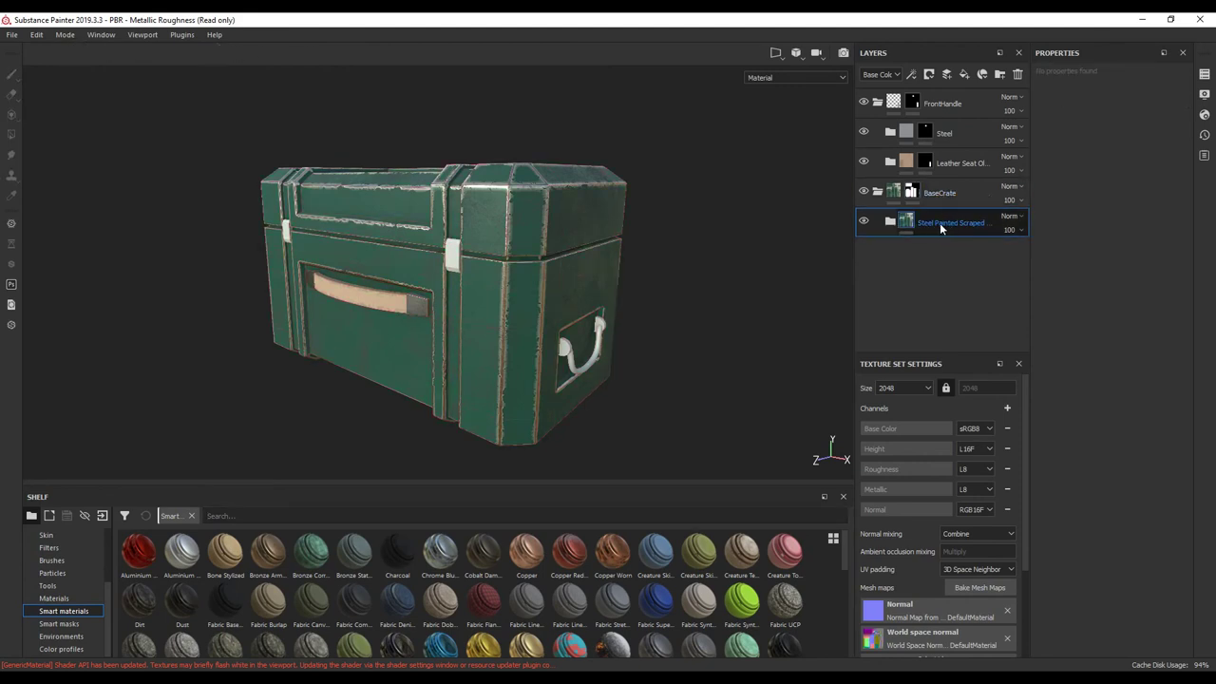
key("Delete")
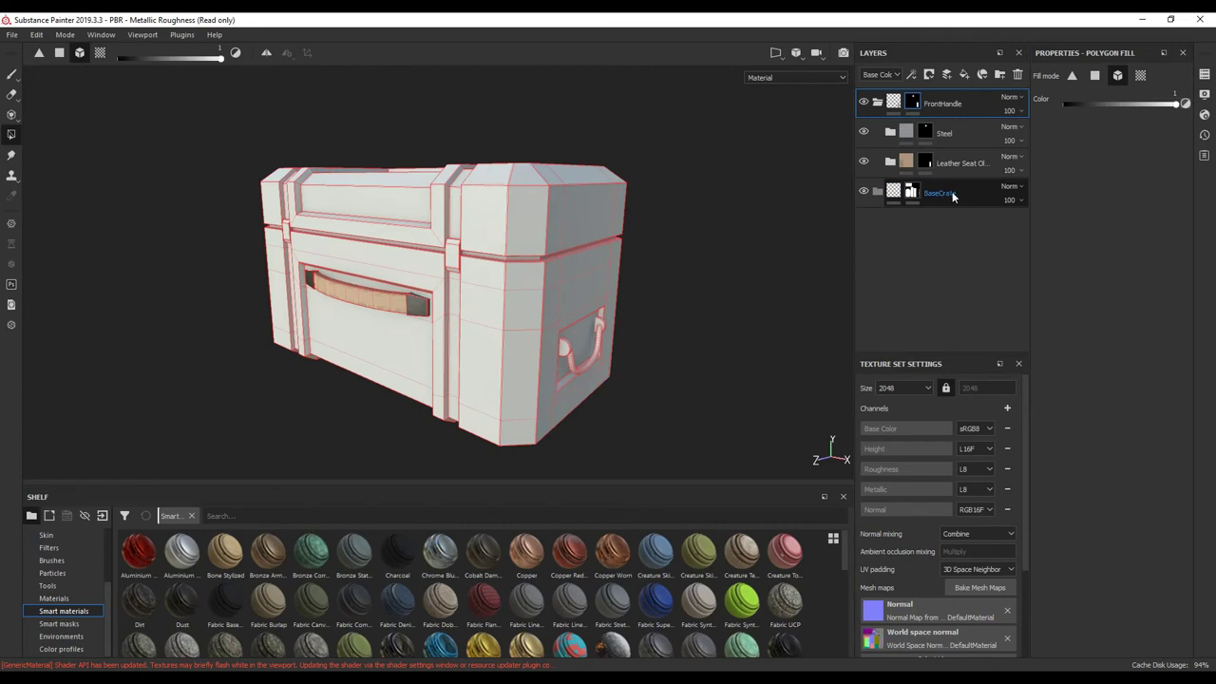
Step: Search the smart materials for "steel" and add Steel Painted Chipped Dirty to the BaseCrate folder
left_click(941, 193)
left_click(588, 514)
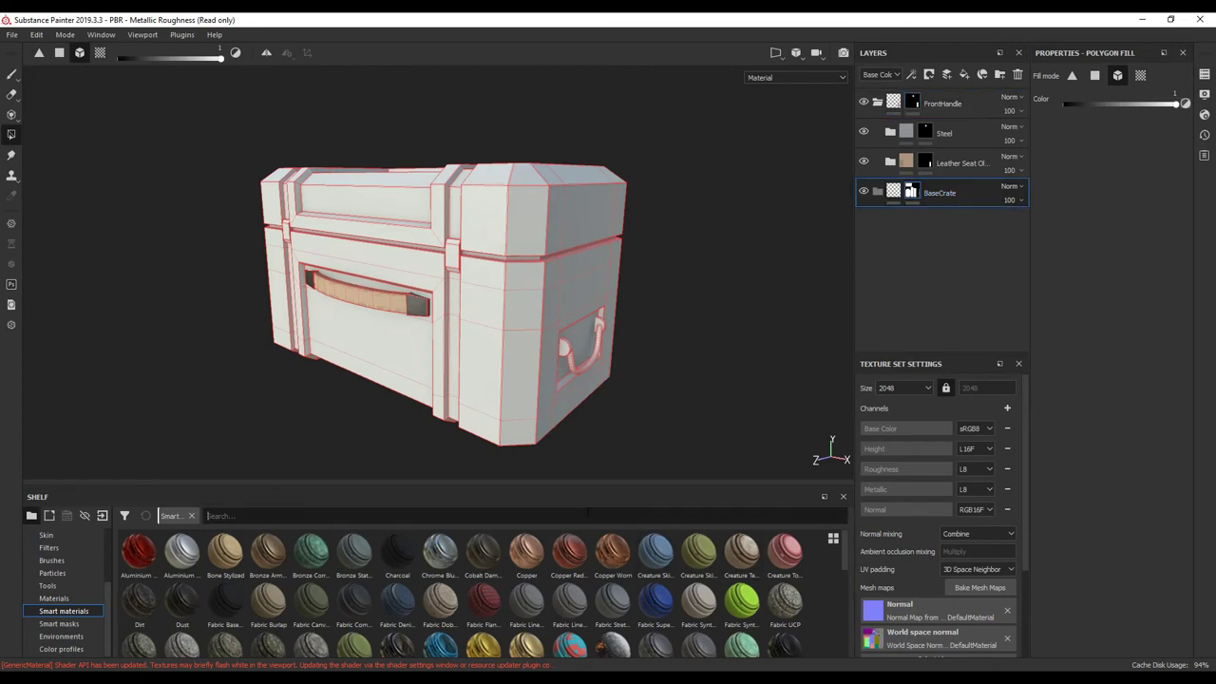
type("steel")
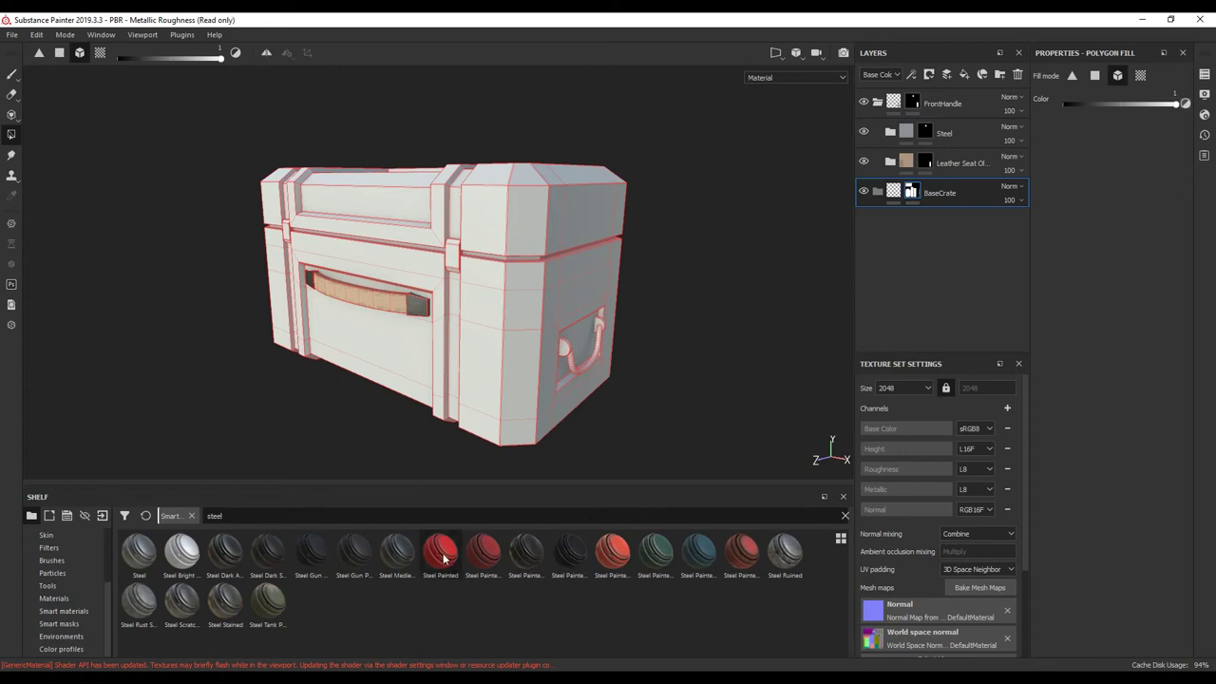
mouse_move(482, 551)
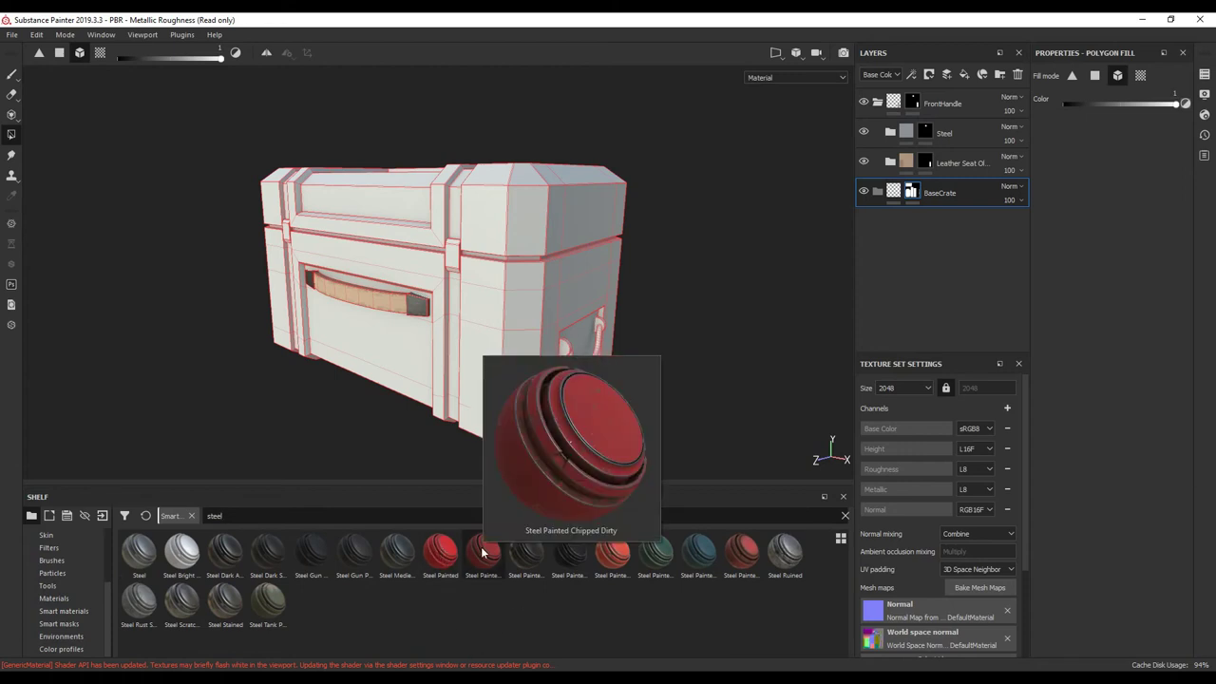
mouse_move(483, 556)
left_mouse_down()
mouse_move(926, 260)
mouse_move(945, 219)
mouse_move(938, 190)
left_mouse_up()
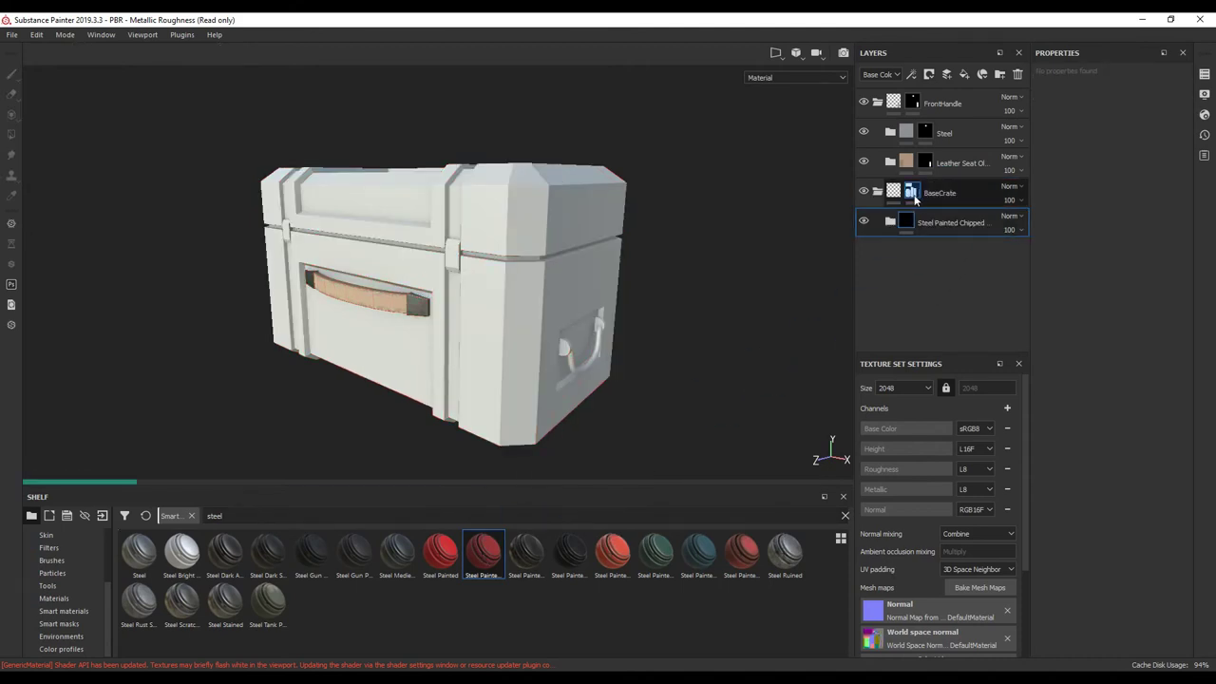
mouse_move(699, 335)
left_mouse_down("alt")
mouse_move(681, 332)
mouse_move(690, 327)
left_mouse_up("alt")
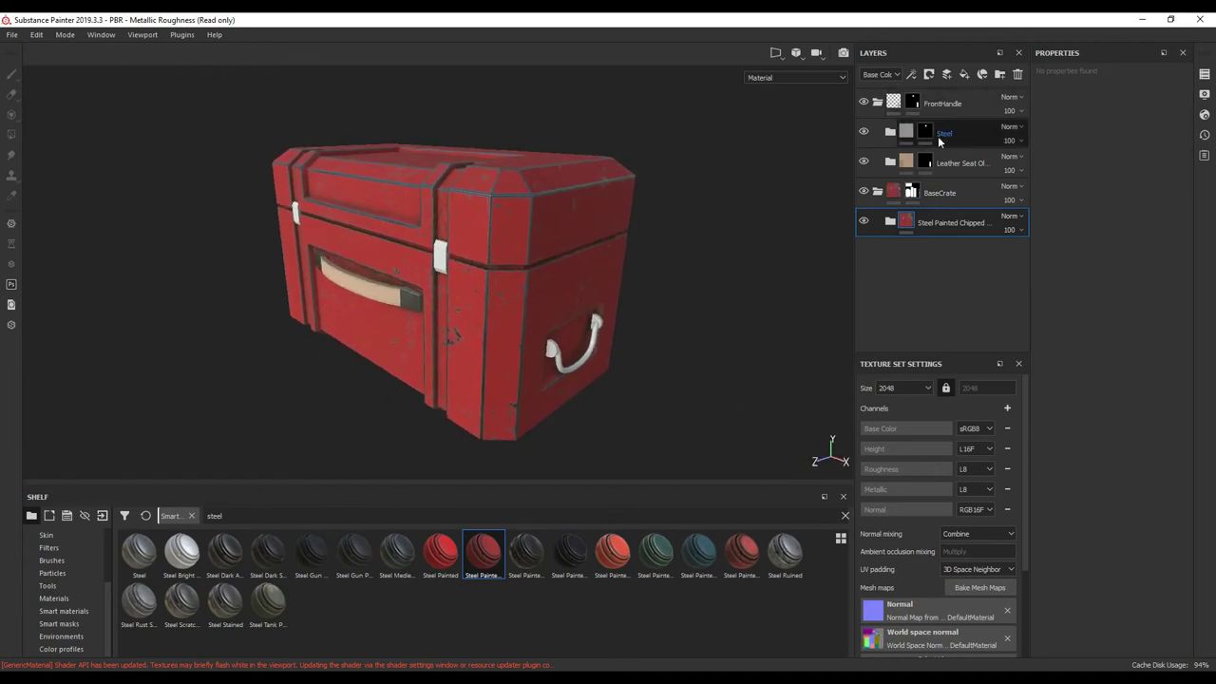
left_click_drag(472, 261, 479, 254, "alt")
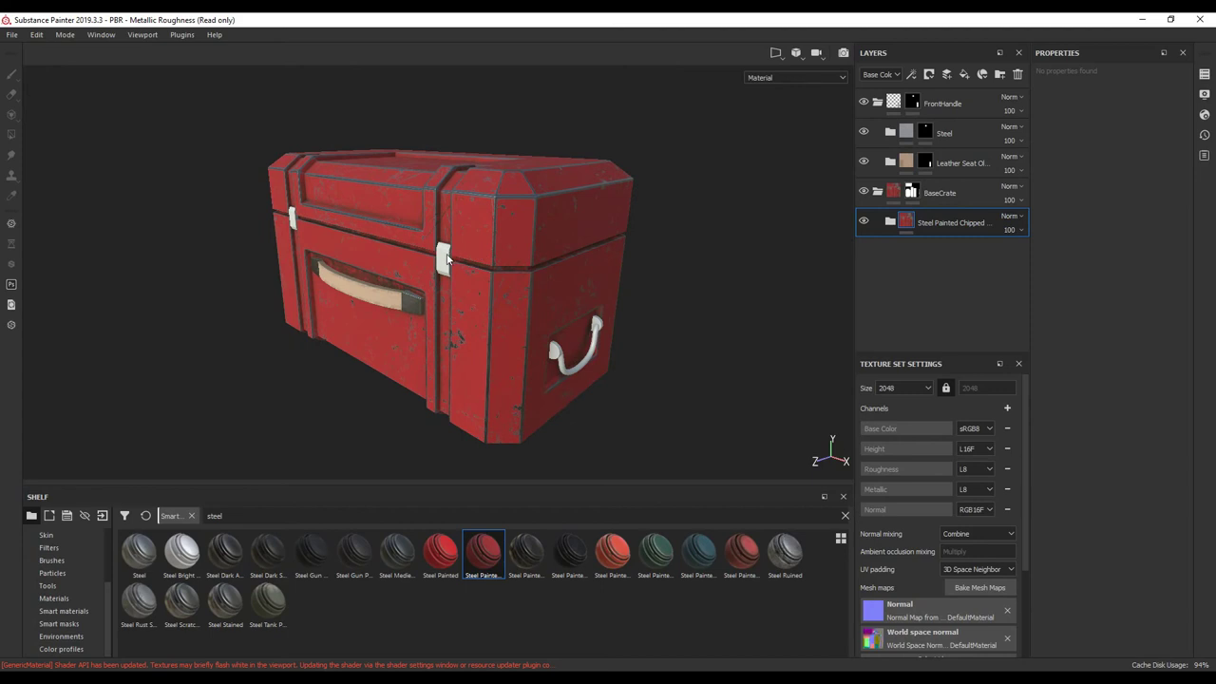
left_click_drag(611, 323, 704, 334, "alt")
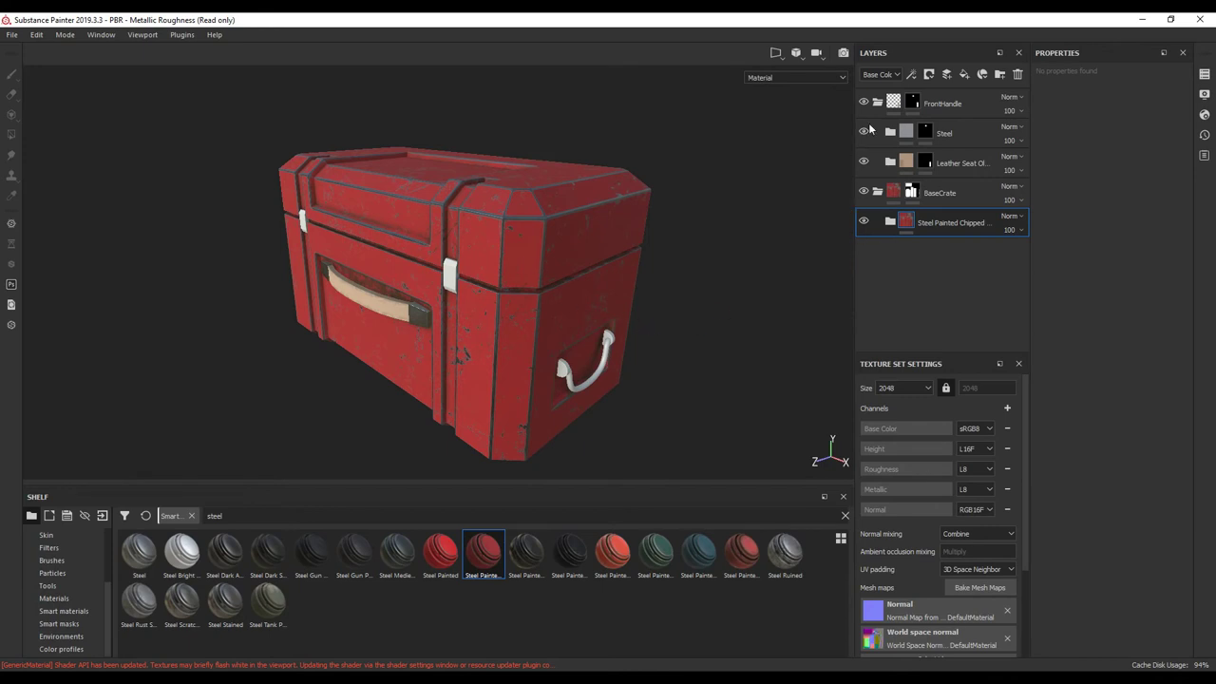
left_click_drag(613, 328, 624, 301, "alt")
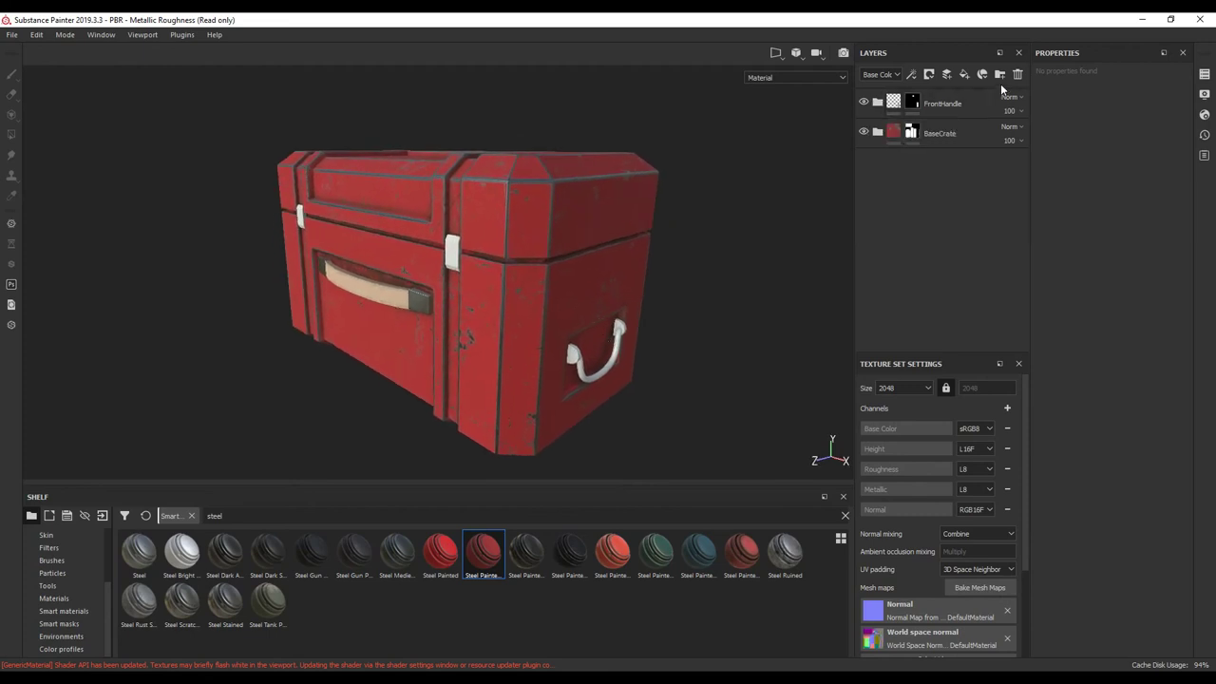
Step: Create a new folder at the root of the layer stack below BaseCrate and name it Latch
left_click(1000, 76)
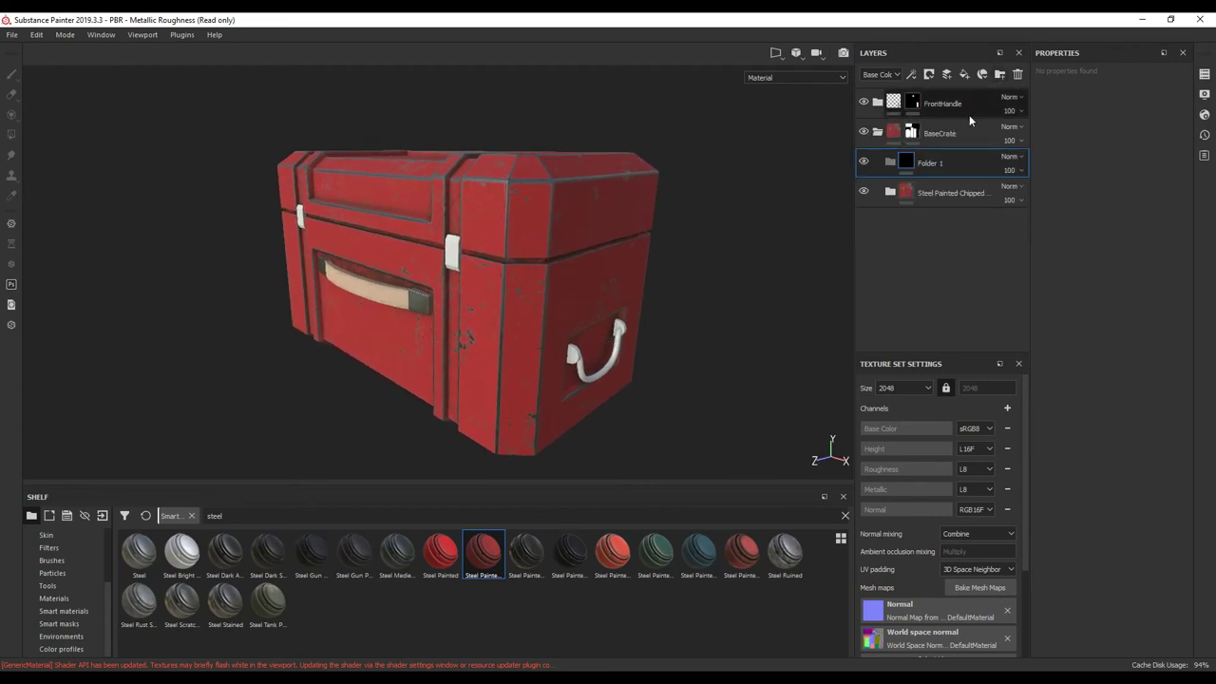
left_click_drag(935, 160, 929, 225)
left_click(877, 133)
double_click(917, 163)
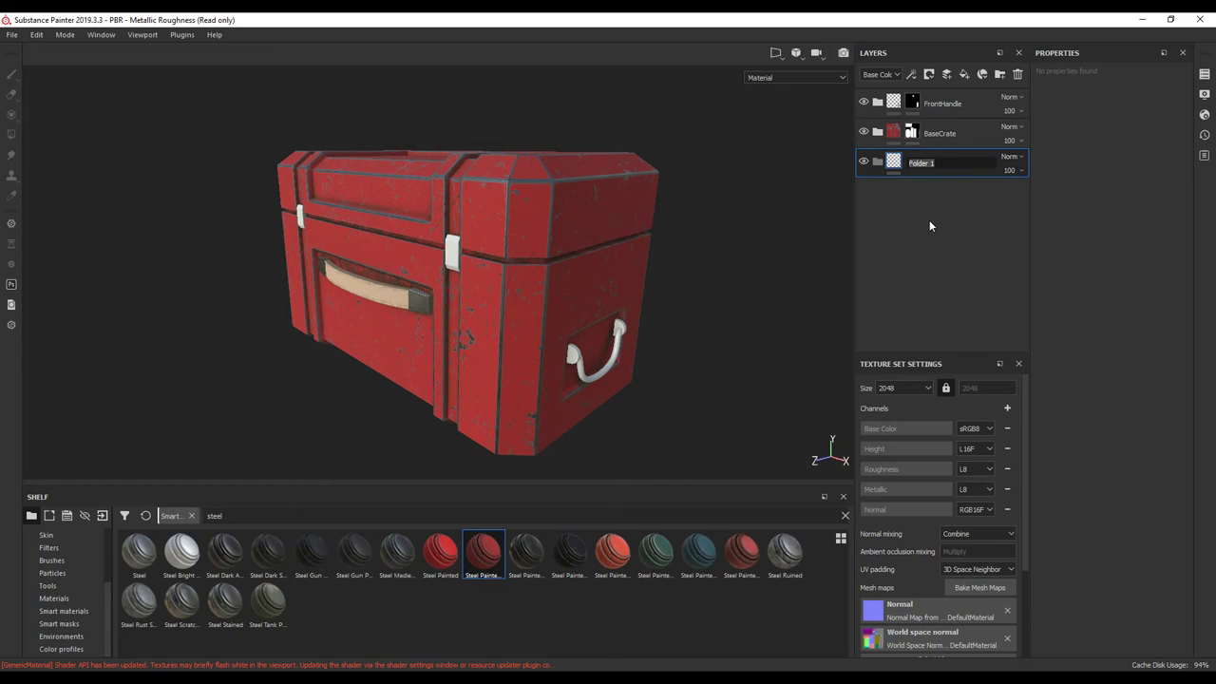
type("Latch")
key("Return")
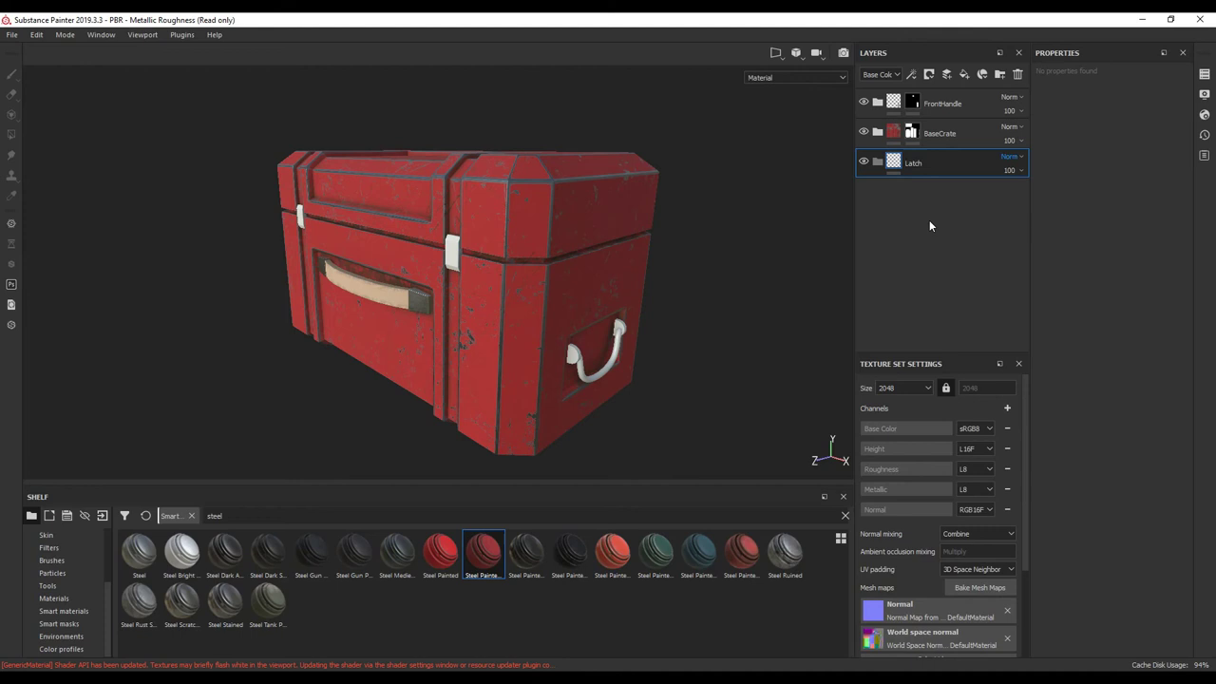
Step: Add the Steel Painted base material to the Latch folder
left_click(845, 516)
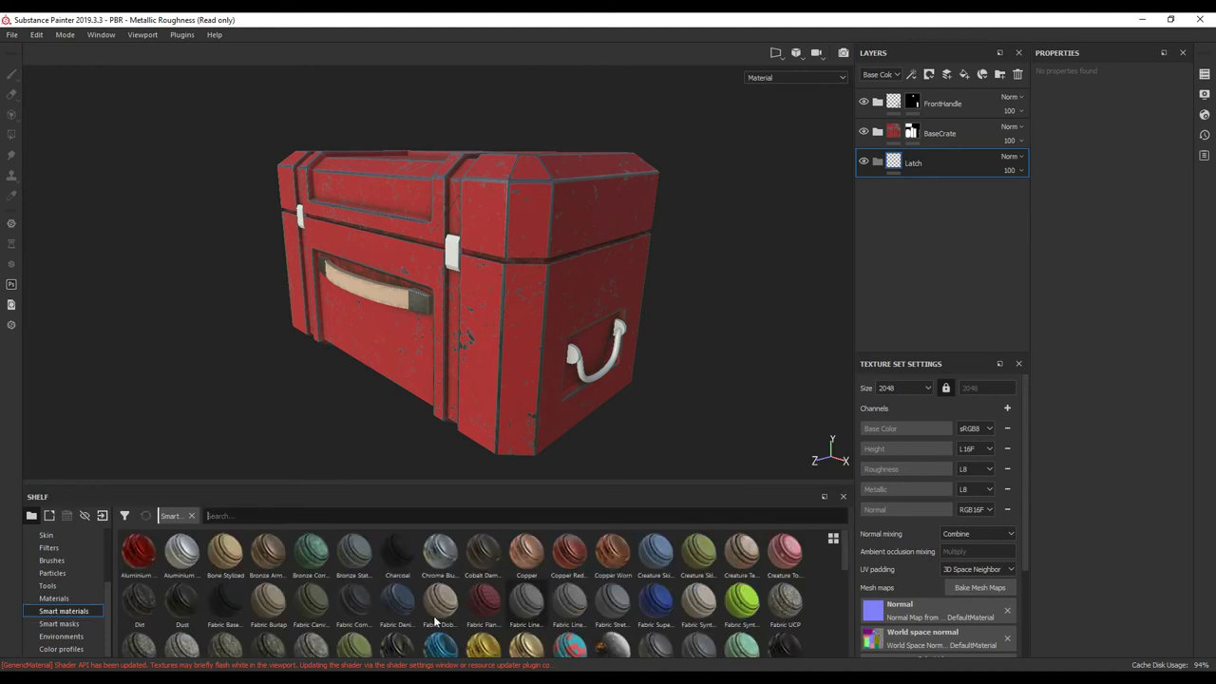
left_click(57, 599)
scroll(851, 623, "down", 6)
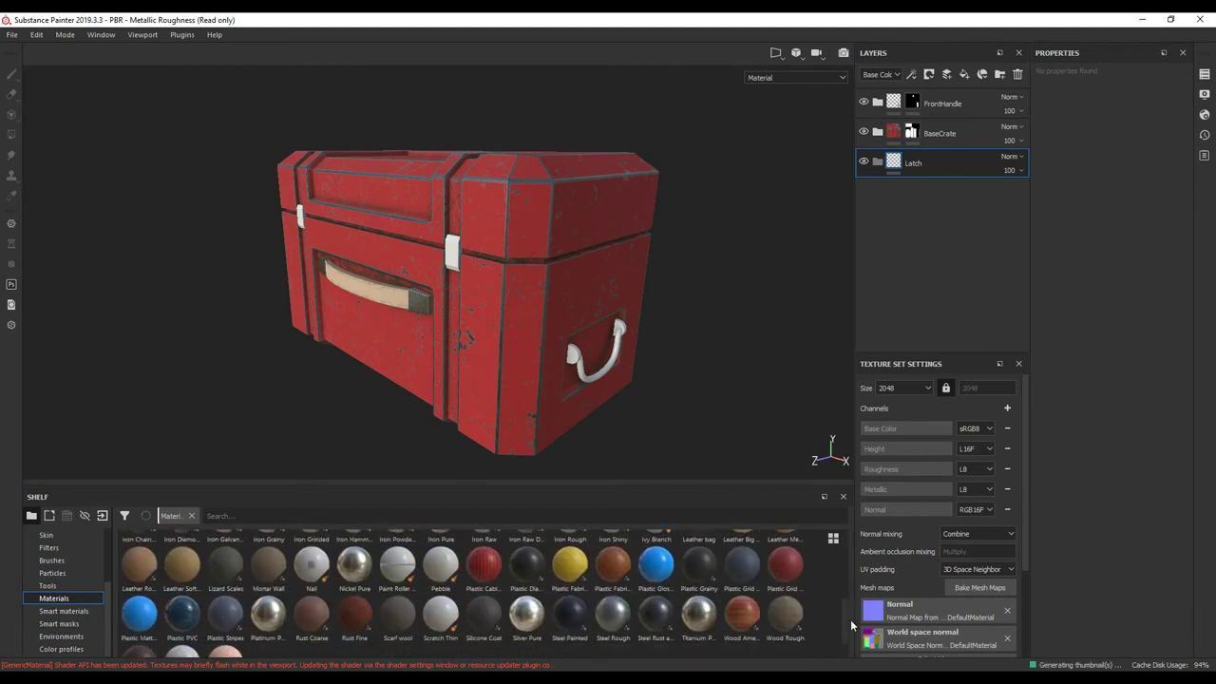
left_click_drag(852, 627, 851, 622)
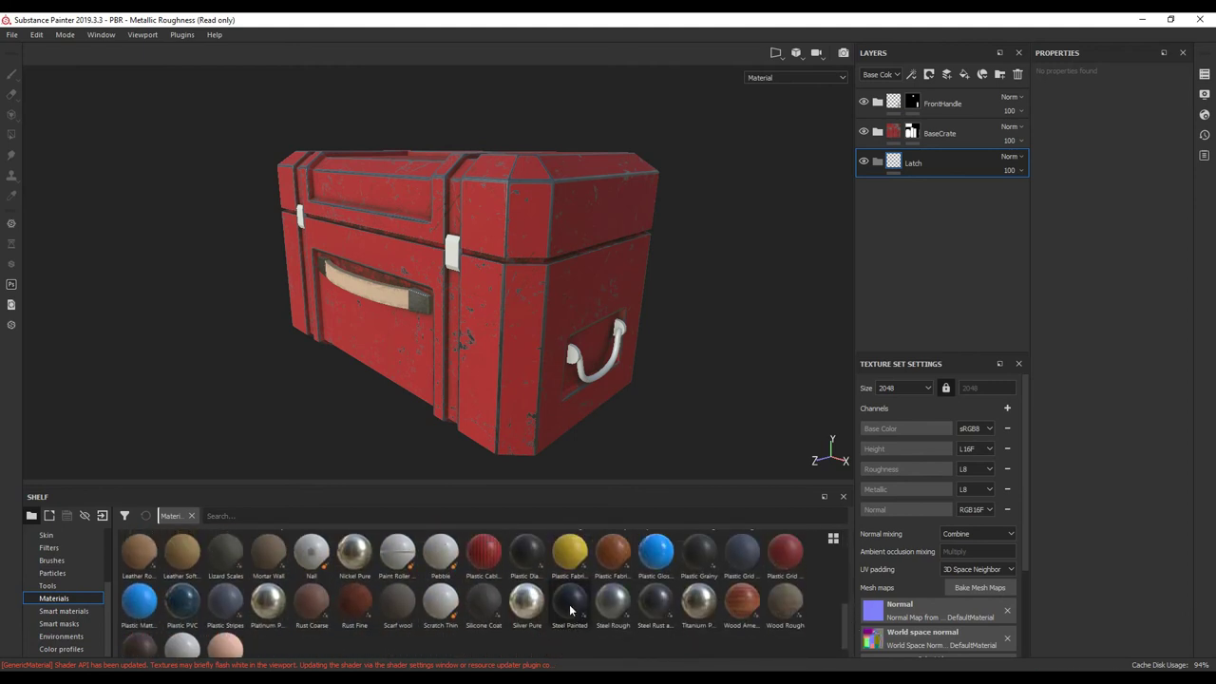
mouse_move(569, 604)
left_mouse_down()
mouse_move(767, 421)
mouse_move(953, 162)
mouse_move(940, 167)
mouse_move(941, 249)
left_mouse_up()
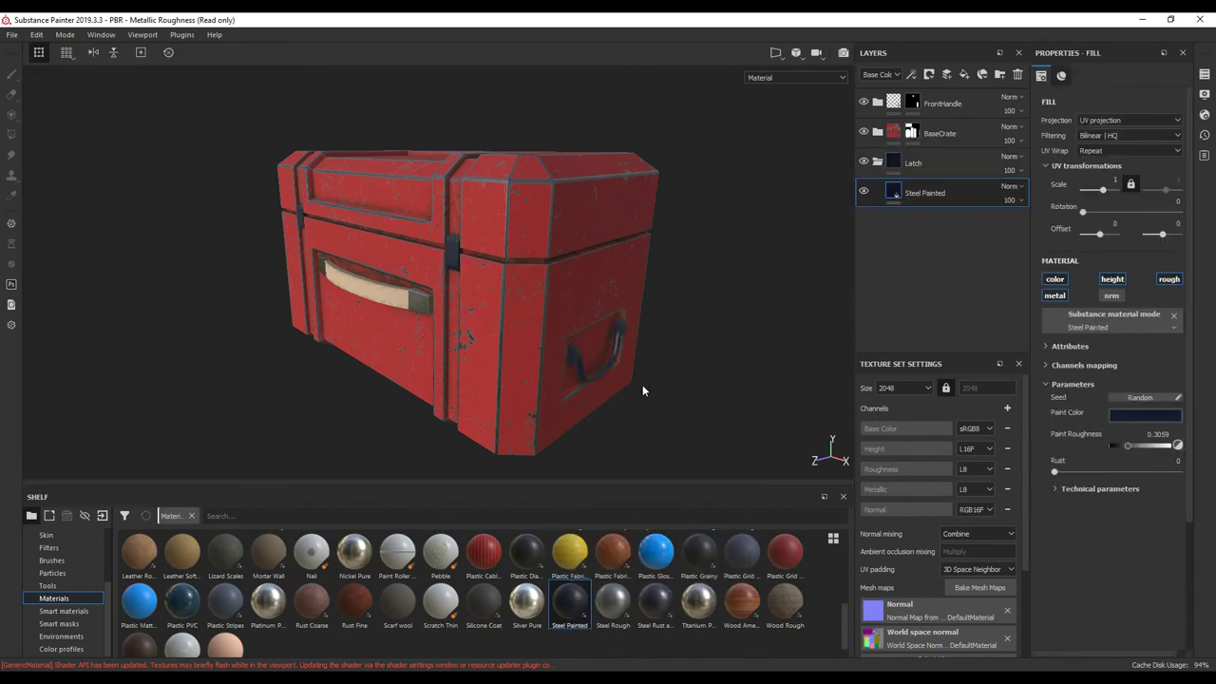
left_click_drag(917, 193, 935, 162)
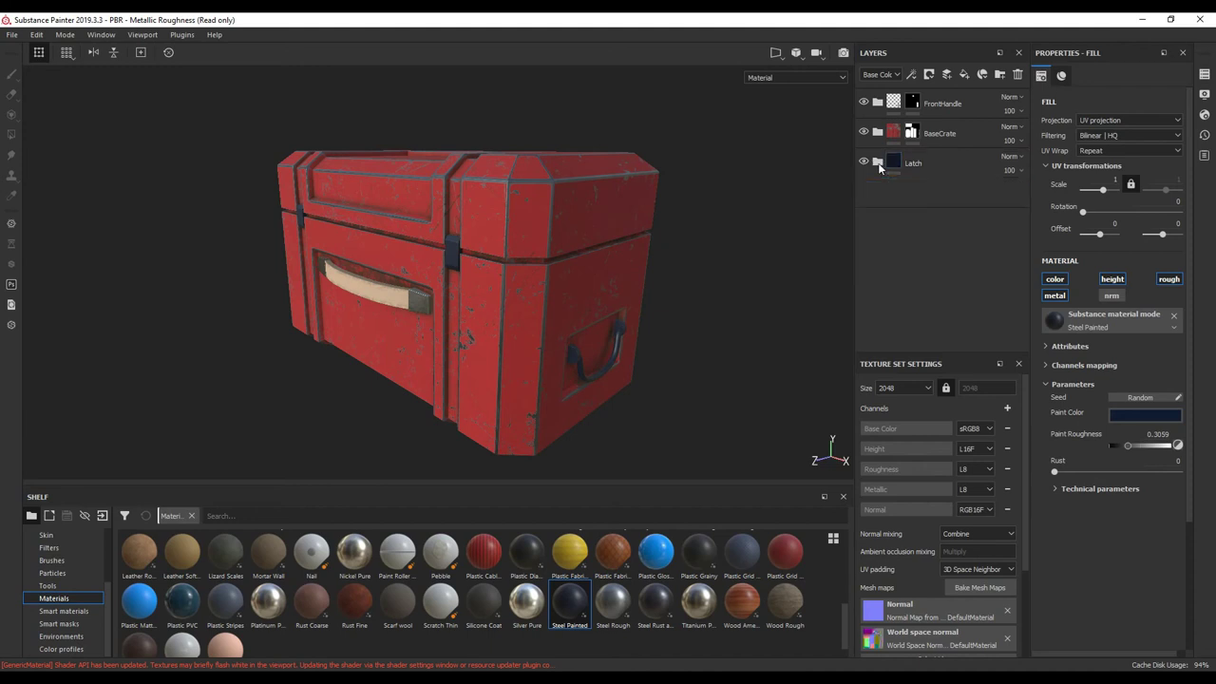
Step: Add a black mask to the Latch folder and fill the crate's front latches in it with Polygon Fill
right_click(937, 161)
left_click(986, 183)
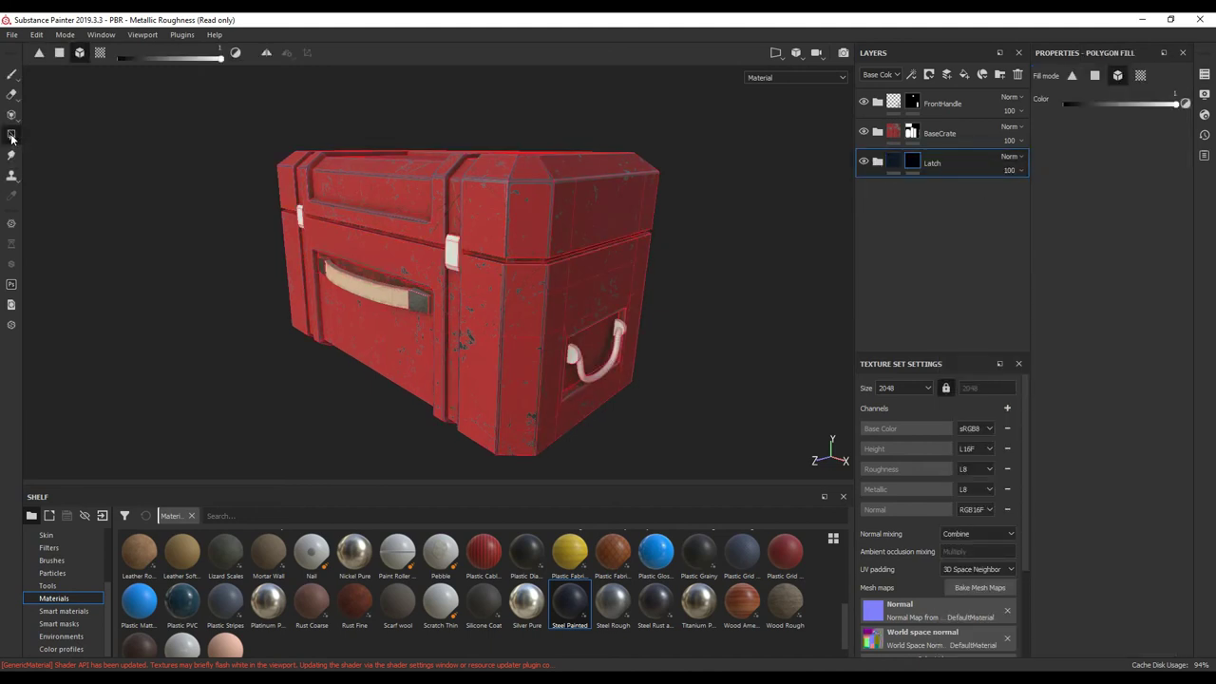
left_click(1119, 76)
left_click(453, 257)
left_click_drag(762, 302, 803, 285, "alt")
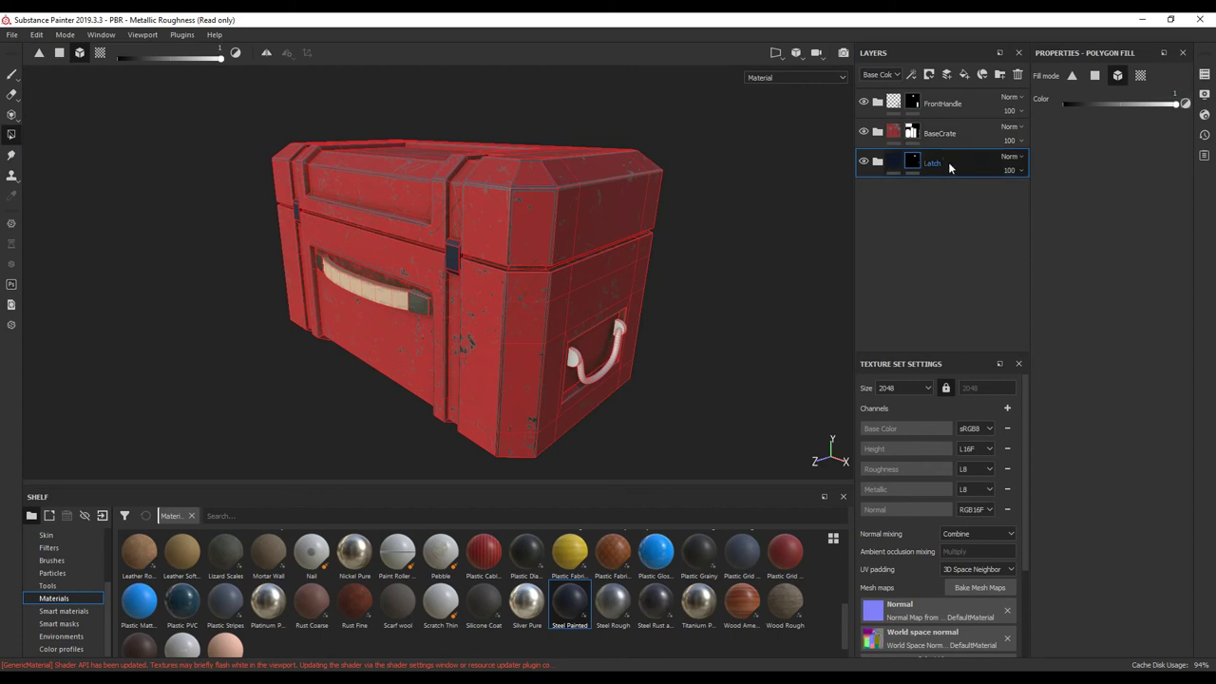
Step: Create a new folder below Latch and name it SideHandle
left_click_drag(638, 367, 582, 342, "alt")
left_click(1000, 78)
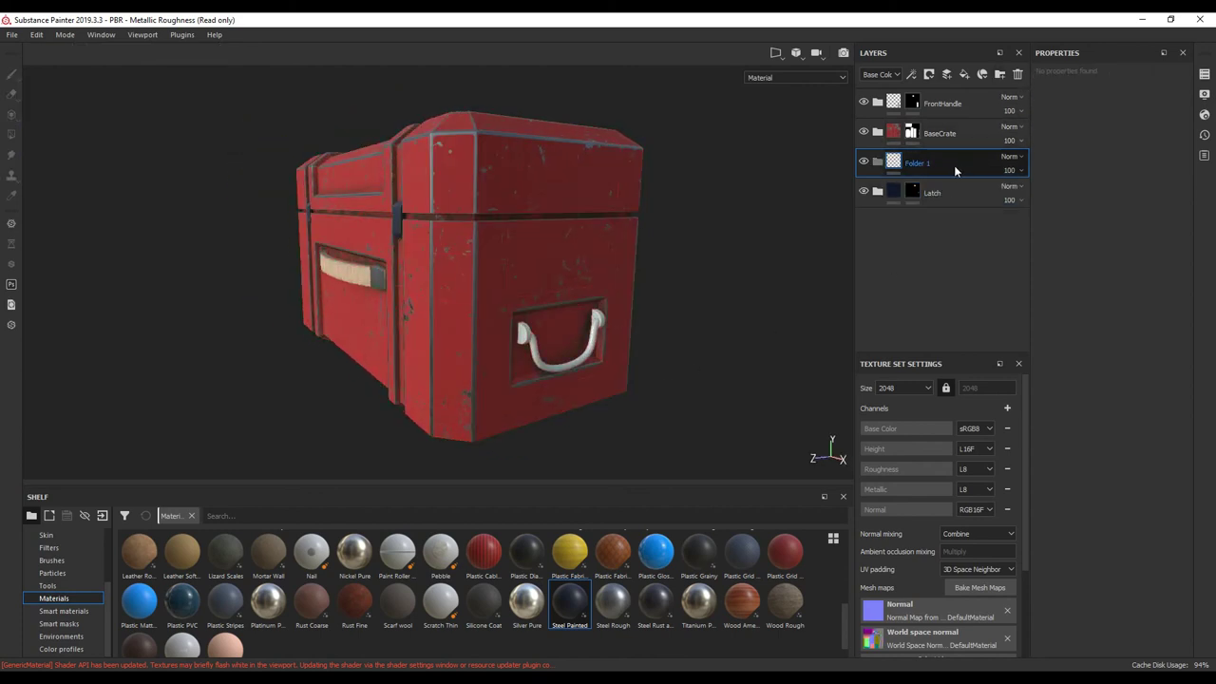
left_click_drag(954, 165, 953, 246)
double_click(926, 194)
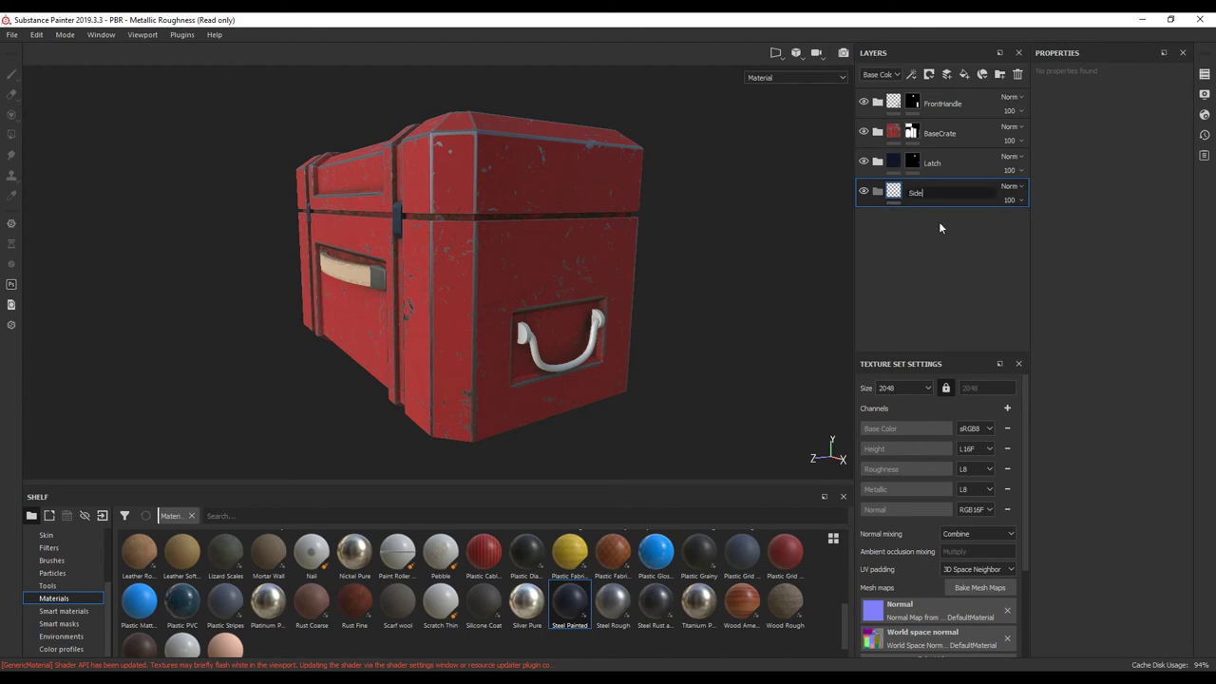
type("SideHandle")
key("Return")
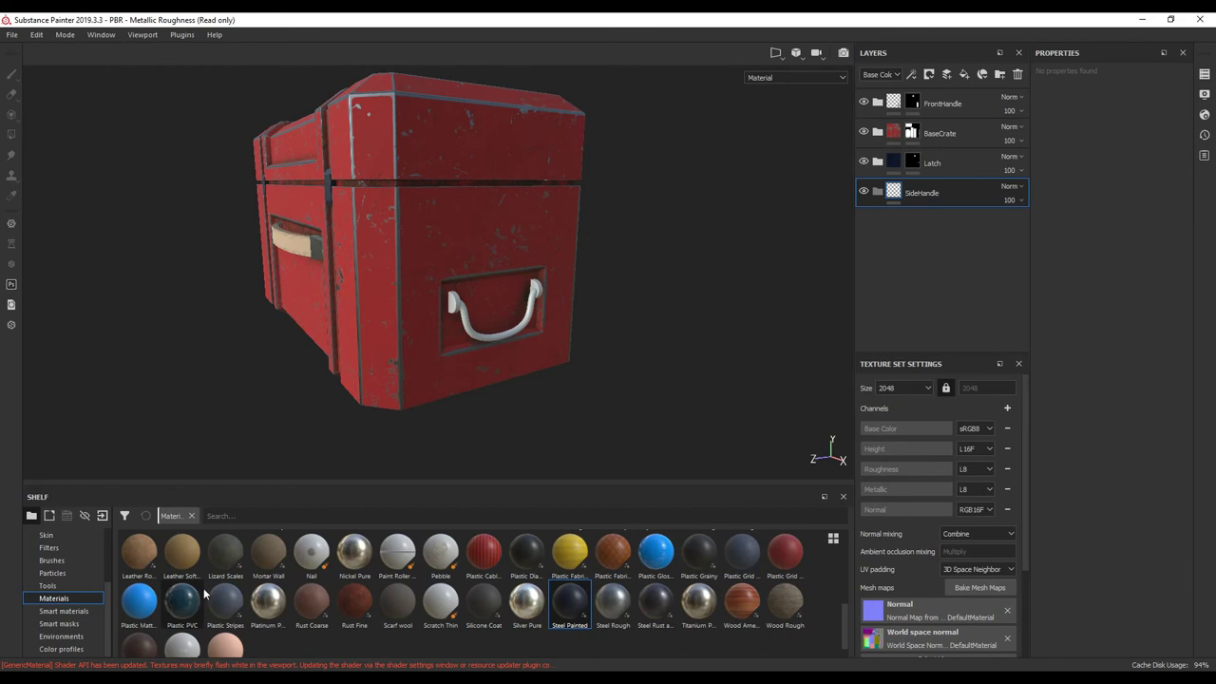
Step: Search the smart materials for "stee" and add the Steel material to the SideHandle folder
left_click(59, 611)
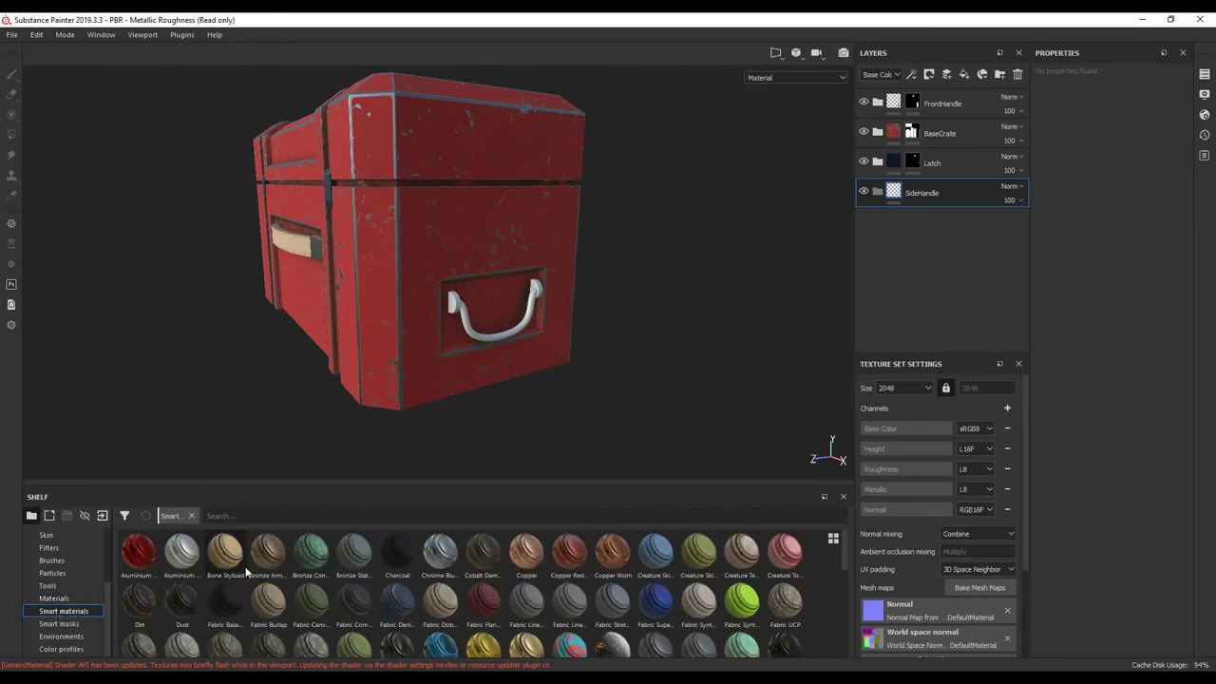
left_click(281, 517)
type("stee")
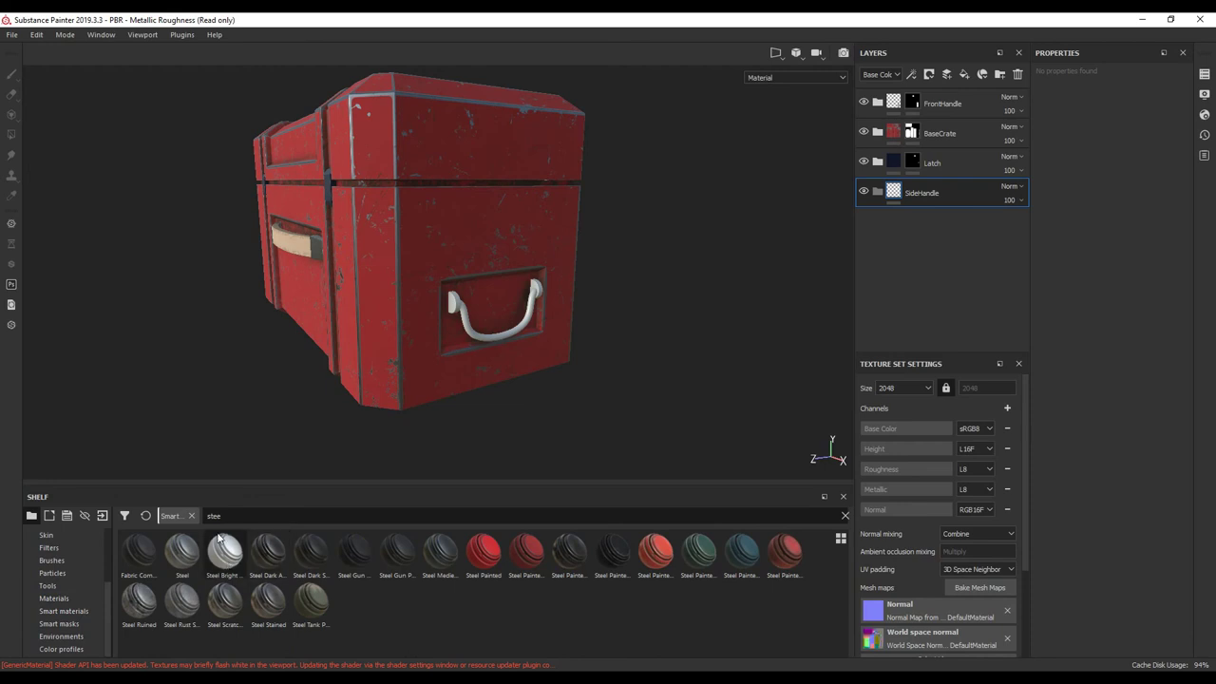
left_click(182, 554)
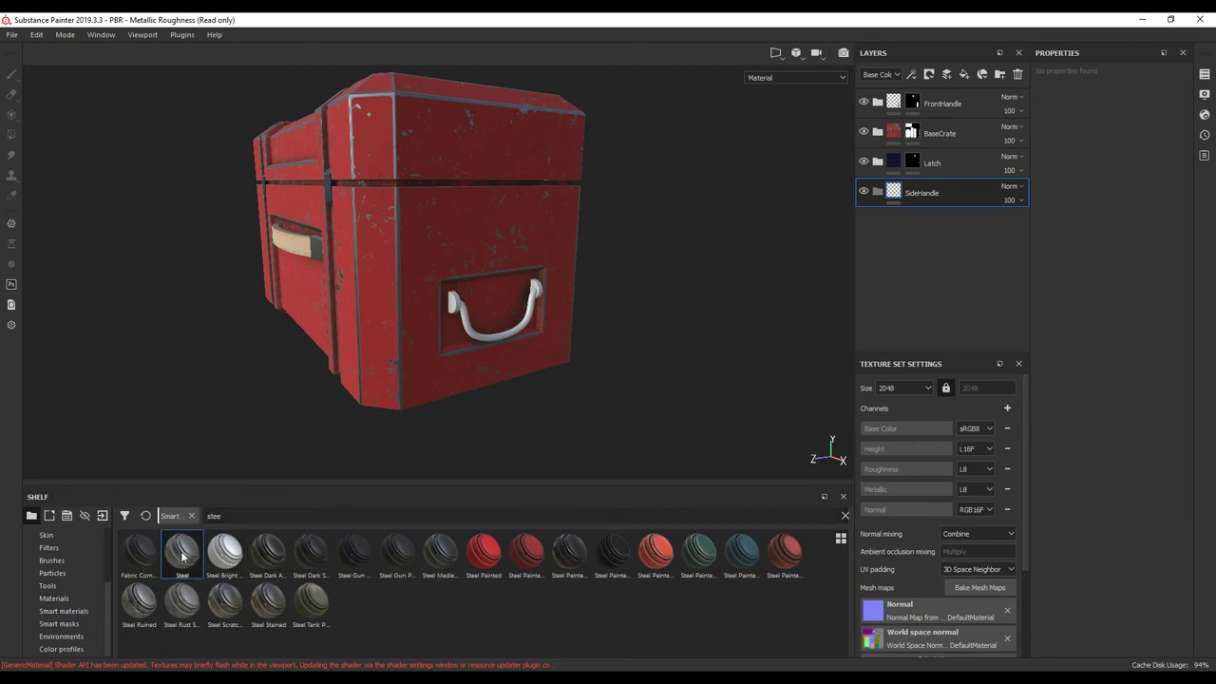
left_click_drag(183, 554, 940, 189)
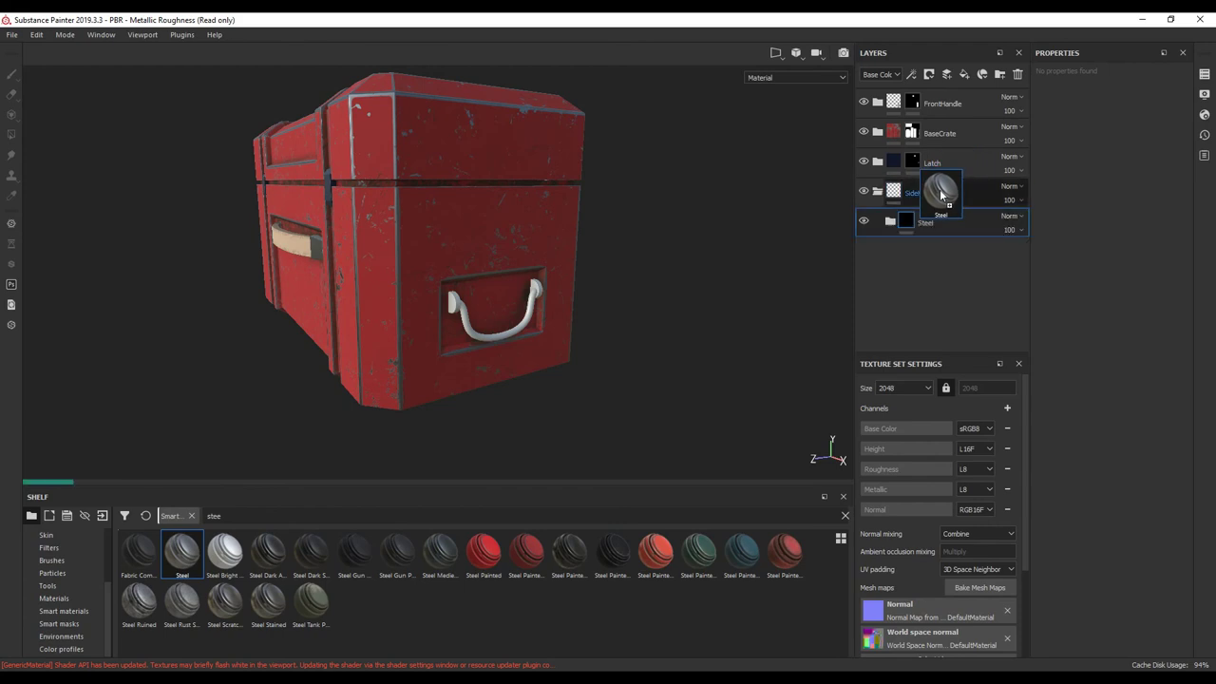
Step: Add a black mask to the SideHandle folder
left_click(954, 196)
right_click(955, 194)
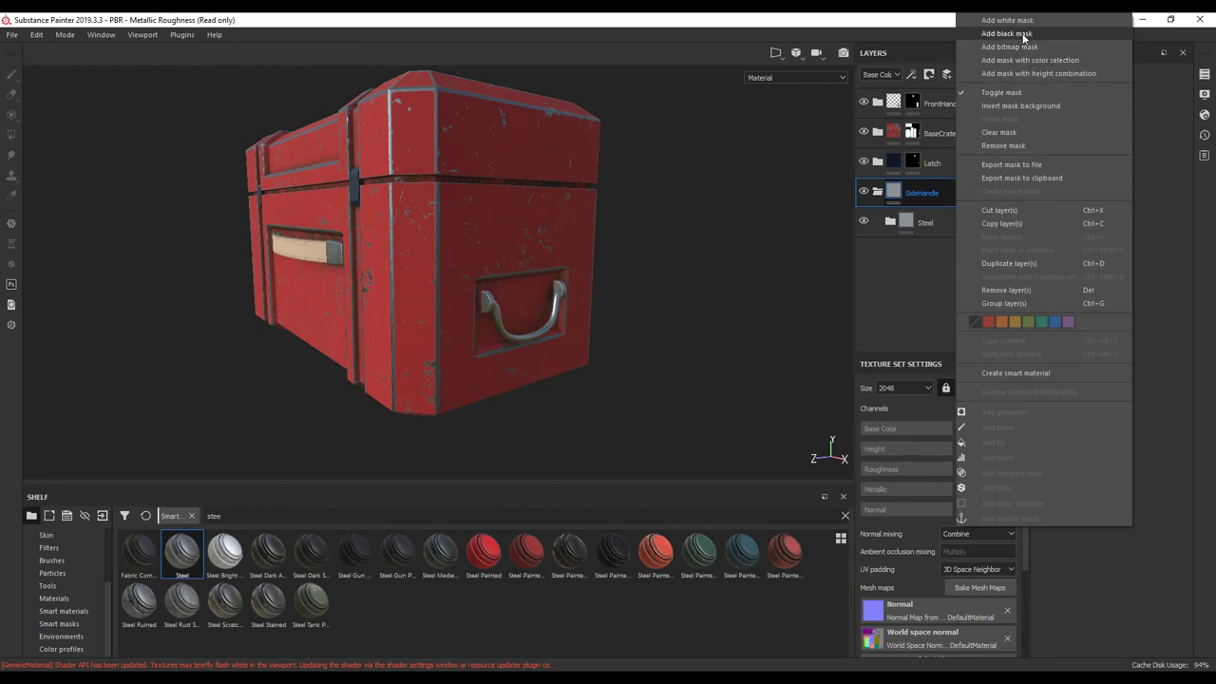
left_click(1024, 36)
Step: Fill the side handle's bar and its end mounts in the SideHandle mask with mesh-mode Polygon Fill
scroll(540, 335, "up", 5)
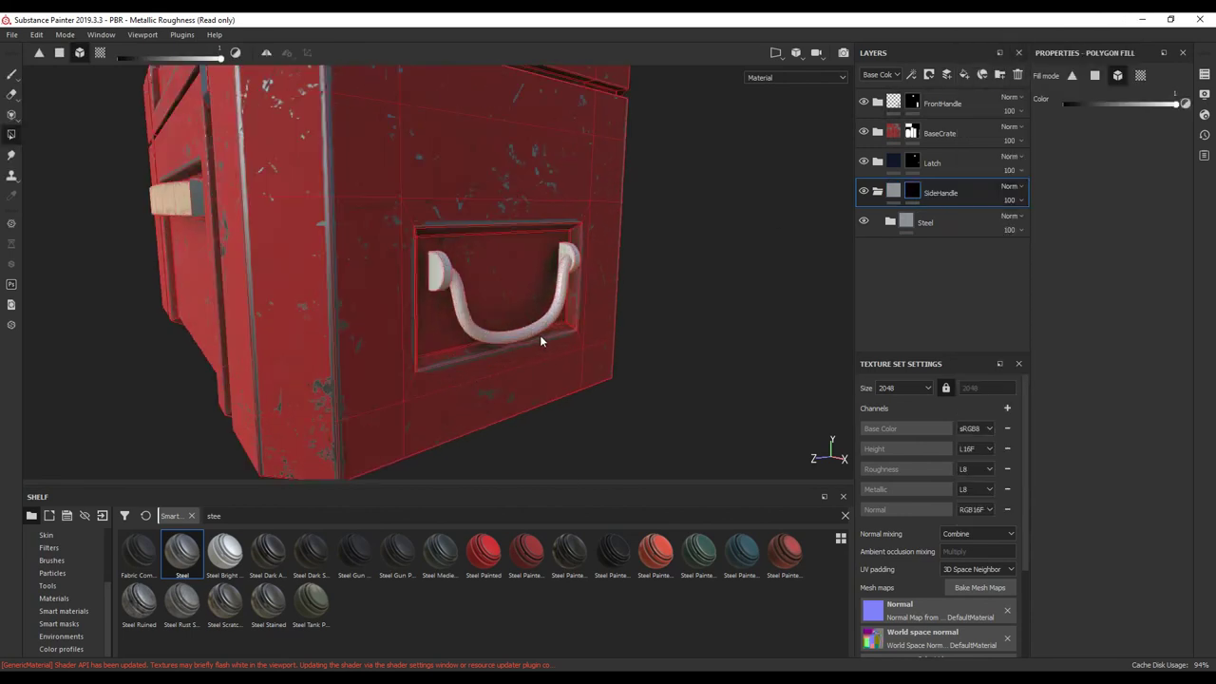
left_click(380, 231)
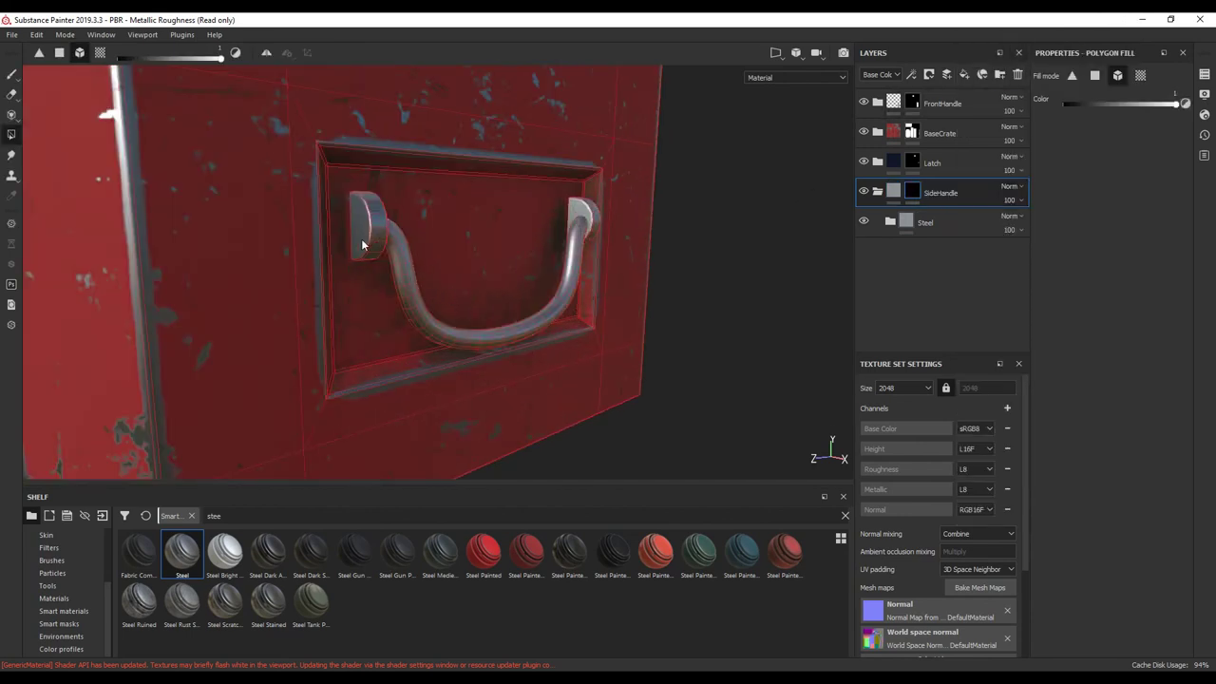
middle_click_drag(362, 245, 478, 295, "alt")
left_click_drag(477, 295, 450, 240, "alt")
scroll(443, 334, "up", 2)
scroll(445, 336, "down", 5)
middle_click_drag(454, 338, 563, 346, "alt")
left_click_drag(570, 328, 467, 346, "alt")
scroll(485, 323, "up", 4)
left_click(445, 291)
scroll(576, 323, "down", 6)
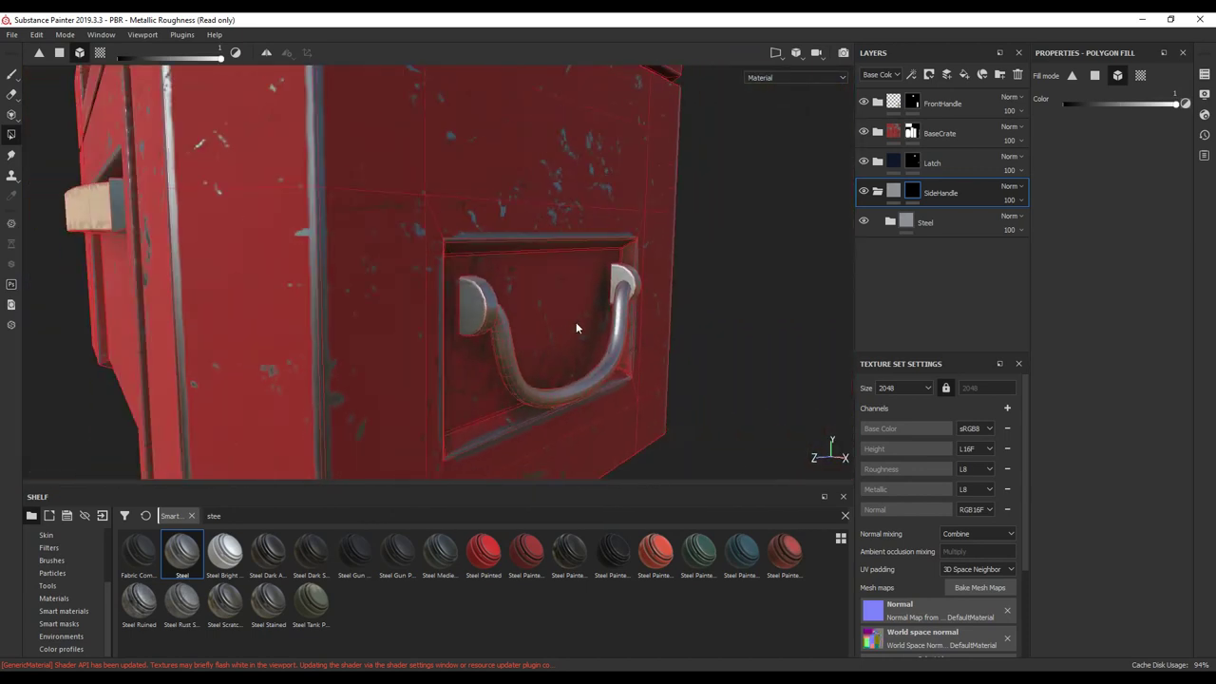
Step: Create a new folder below SideHandle for the hinges on the crate's back and name it Hindges
left_click_drag(760, 294, 470, 247, "alt")
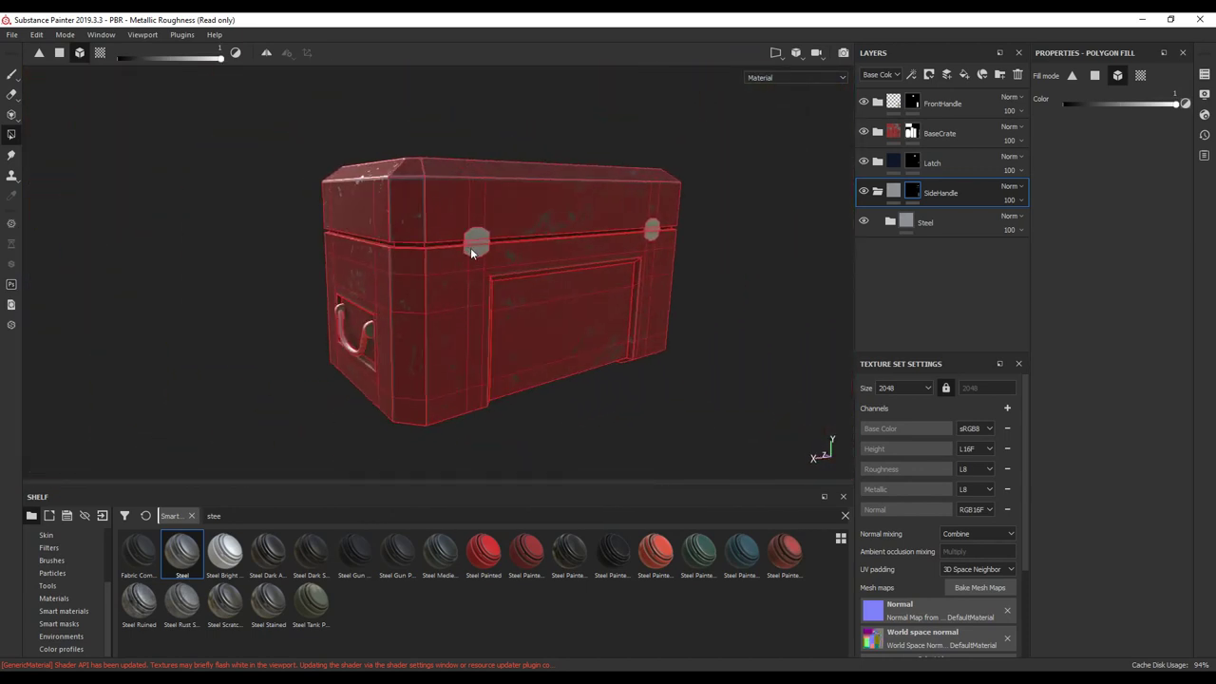
scroll(475, 255, "up", 6)
left_click(1001, 74)
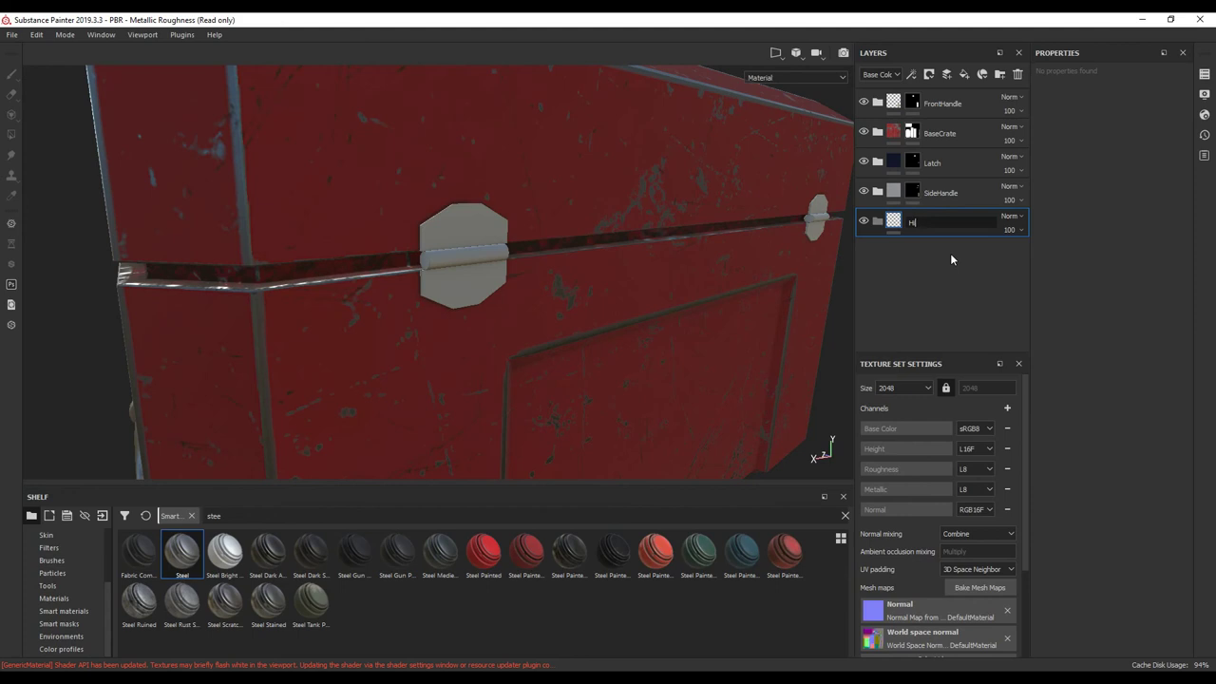
key("Return")
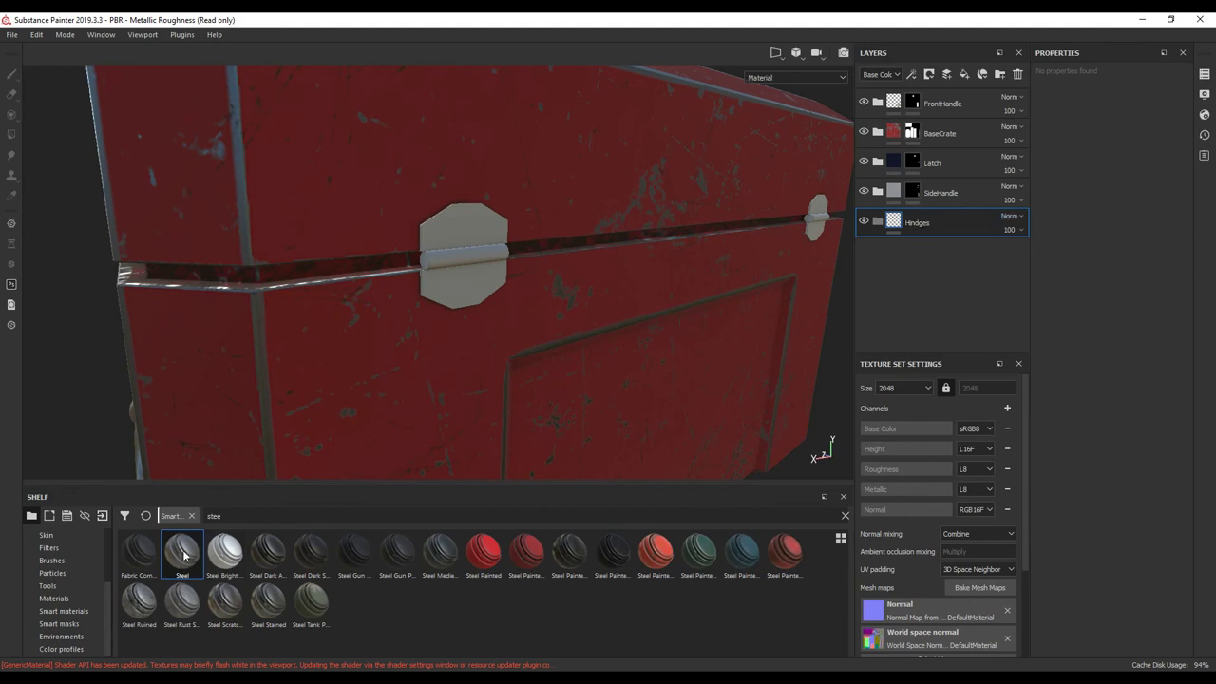
Step: Add the Steel smart material to the Hindges folder and collapse the folder
left_click_drag(185, 556, 924, 222)
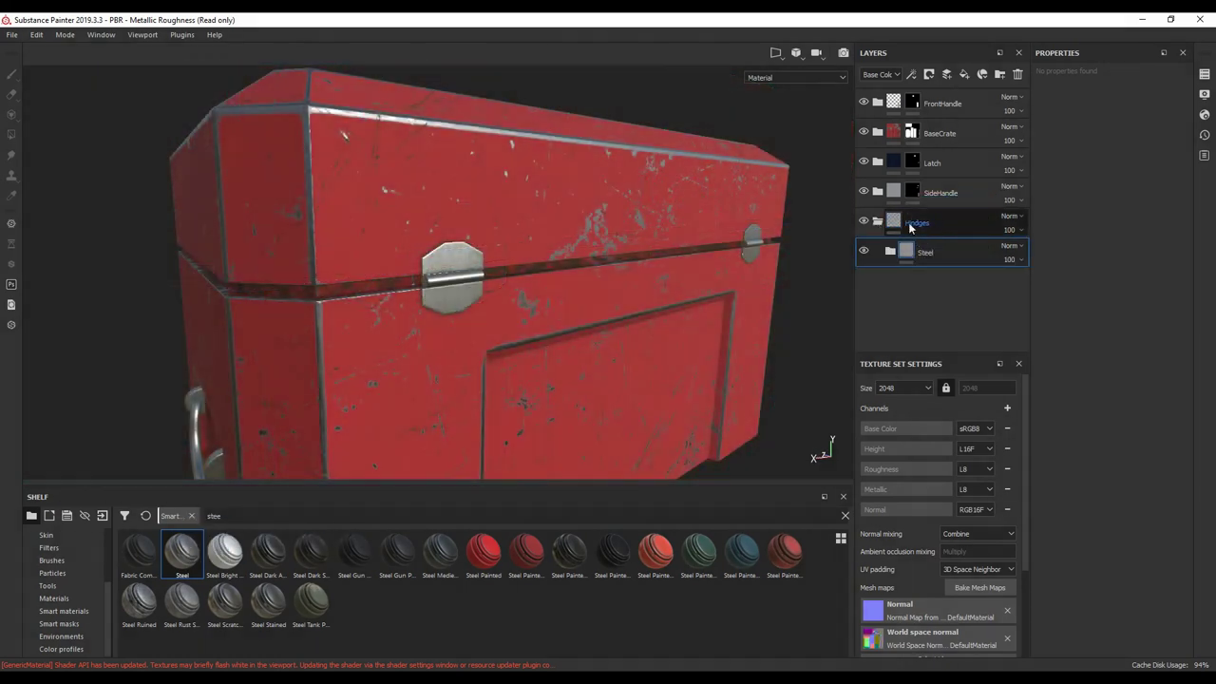
left_click(877, 222)
left_click(945, 223)
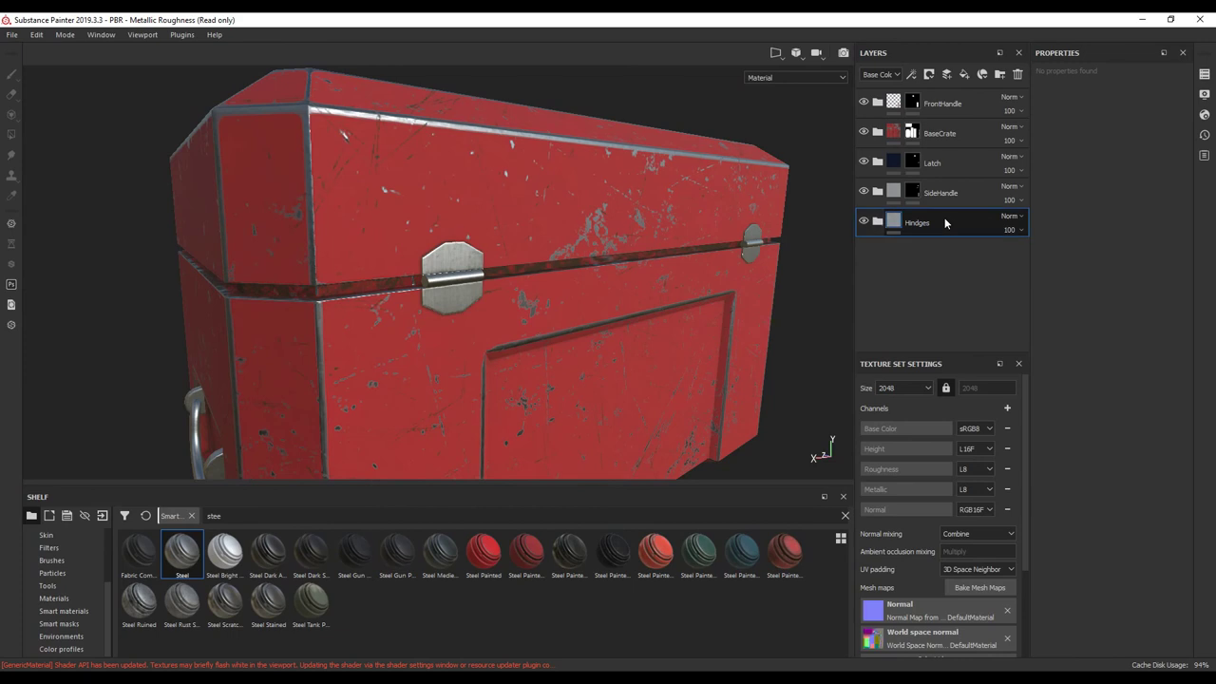
Step: Add a black mask to the Hindges folder and fill the crate's back hinges in it with mesh-mode Polygon Fill
right_click(946, 220)
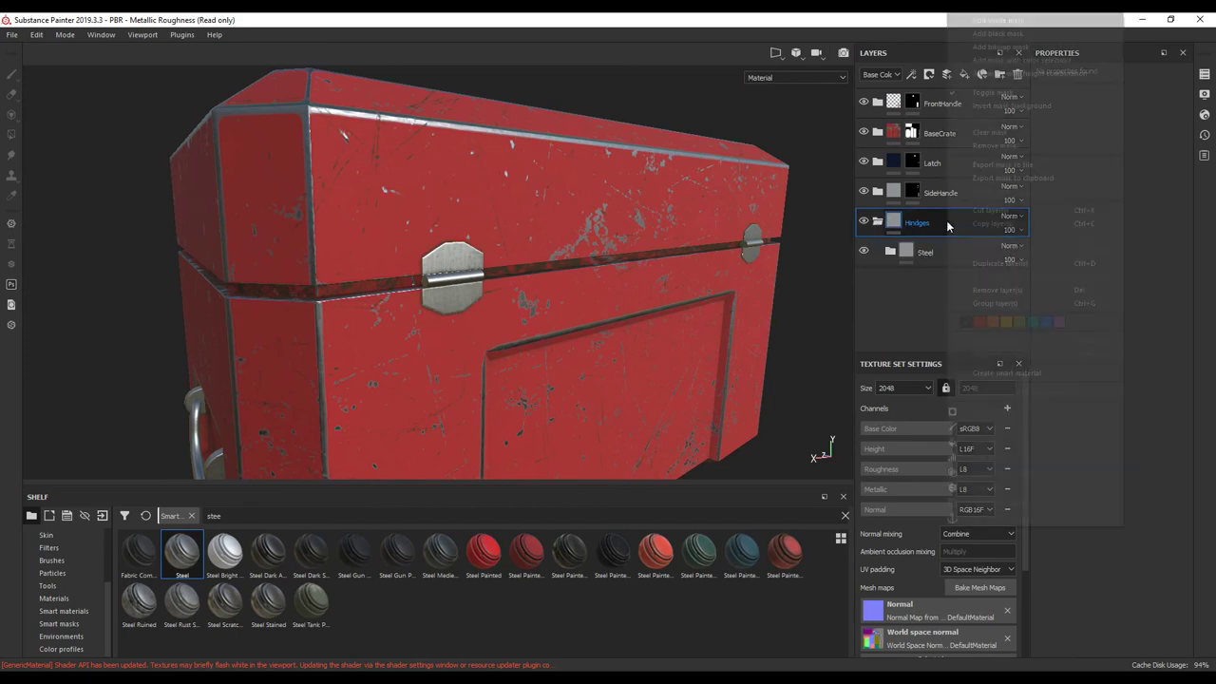
left_click(1002, 34)
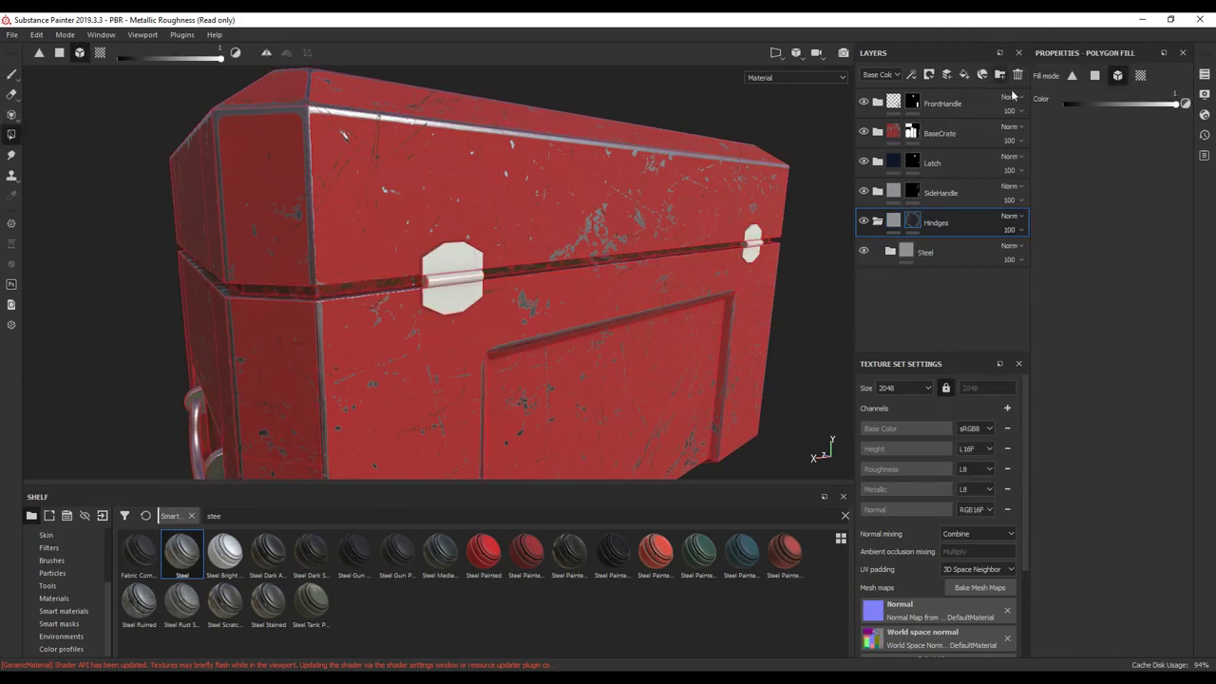
left_click(463, 267)
Step: Examine the materials on the crate's body, front handle, latches and side handle from several angles
left_click_drag(486, 318, 646, 247, "alt")
right_click_drag(646, 246, 697, 329, "alt")
key("1")
left_click_drag(697, 329, 693, 329, "alt")
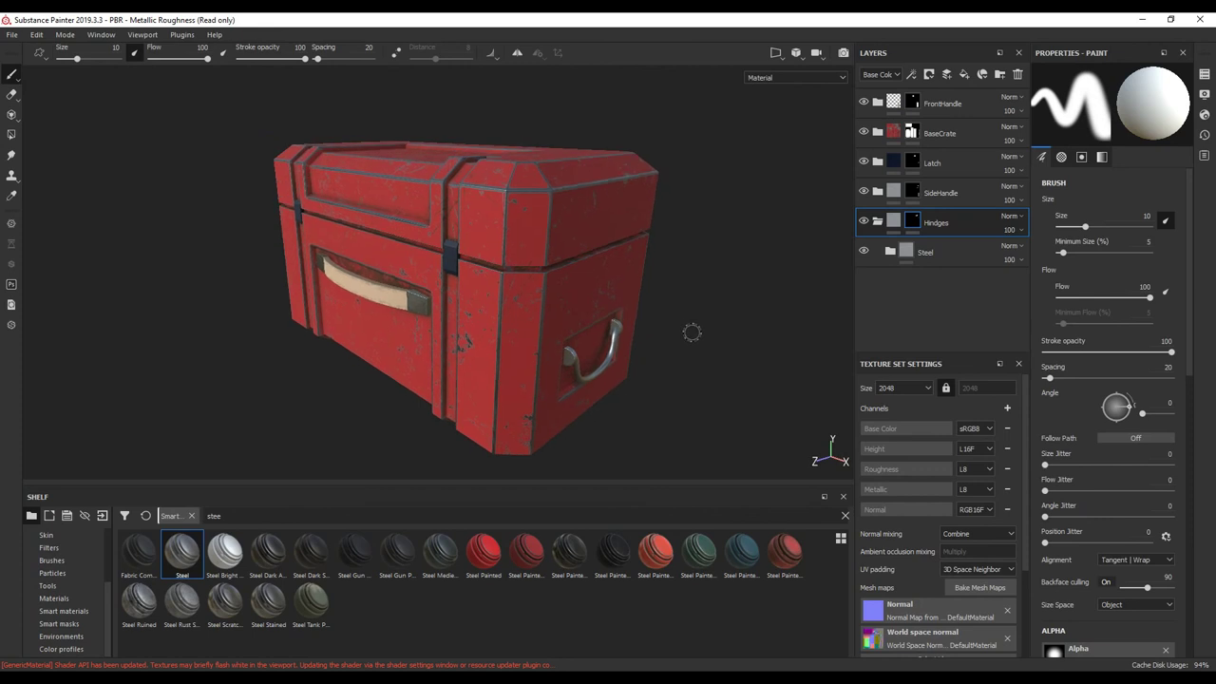
middle_click_drag(693, 331, 689, 320, "alt")
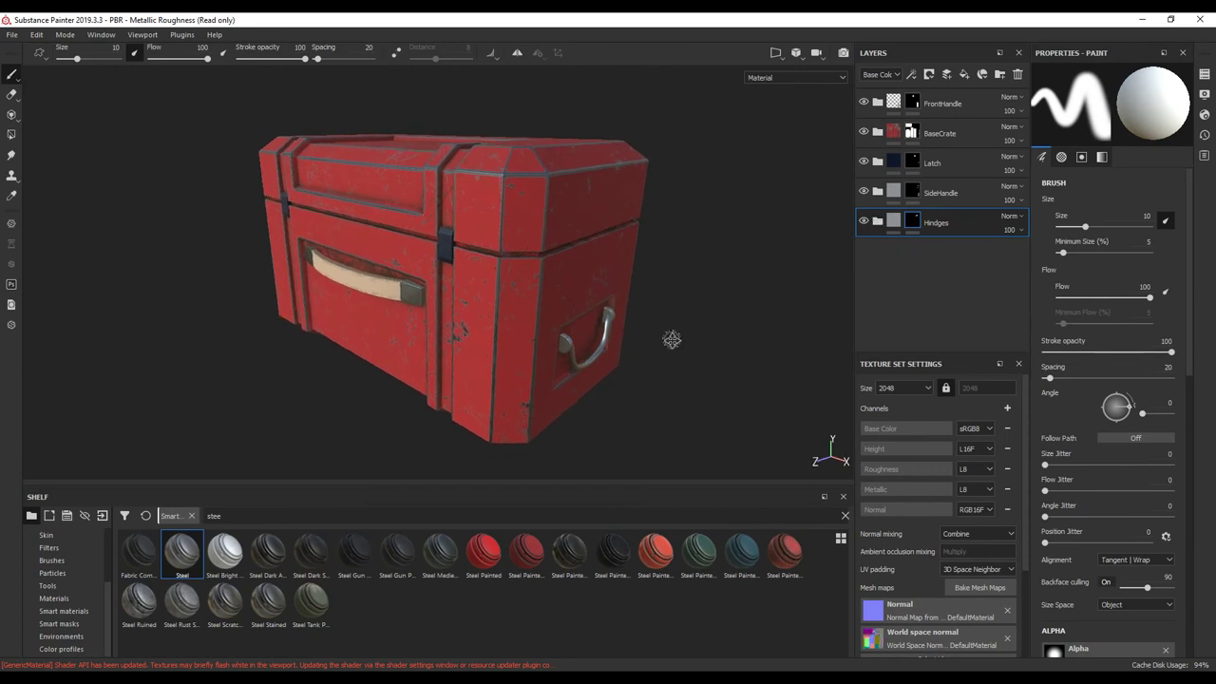
left_click_drag(672, 339, 716, 337, "alt")
right_click_drag(716, 336, 719, 334, "shift")
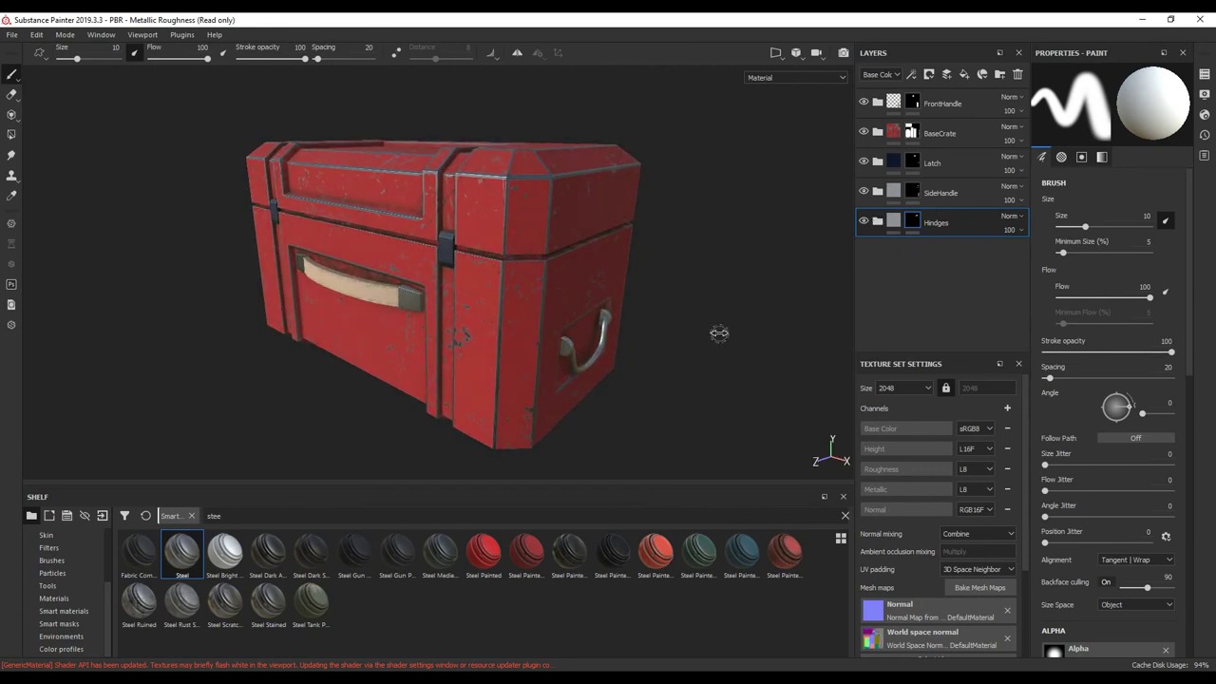
mouse_move(704, 339)
left_mouse_down("alt")
mouse_move(711, 320)
mouse_move(750, 317)
mouse_move(639, 187)
left_mouse_up("alt")
left_click_drag(664, 309, 654, 220, "alt")
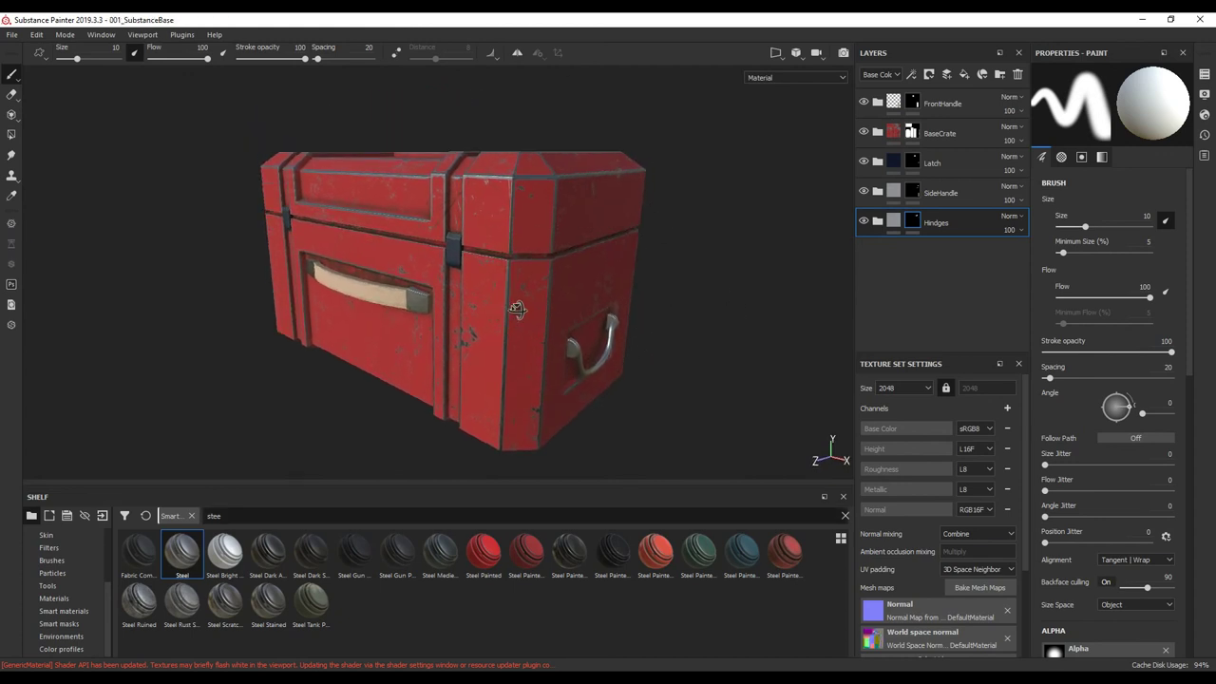
left_click_drag(516, 310, 500, 298, "alt")
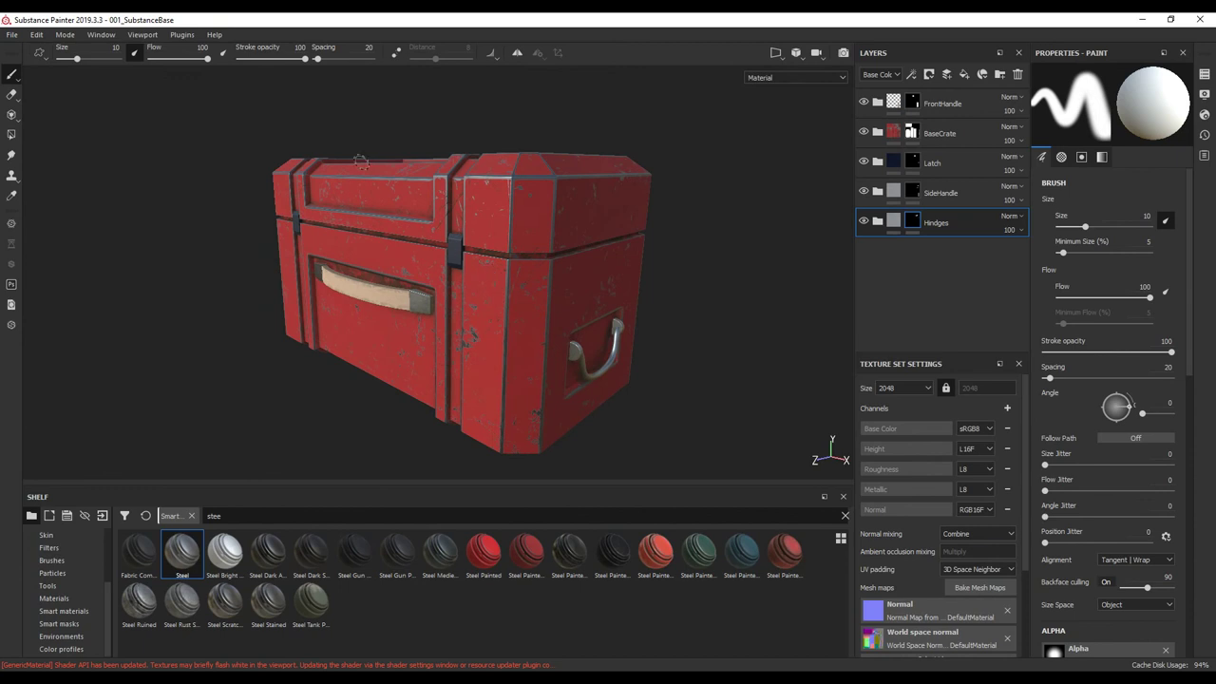
Step: Save the project as 001_SubstanceBase.spp in the Substance File folder, overwriting the existing file
left_click(12, 34)
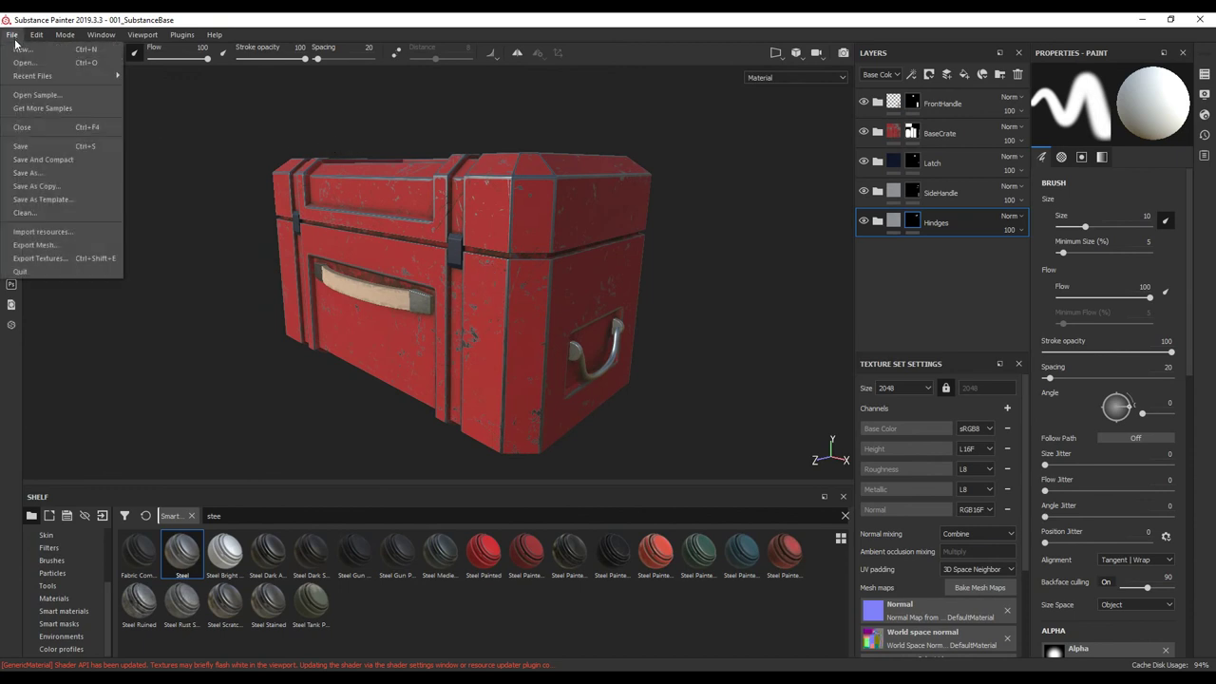
left_click(44, 179)
left_click(166, 120)
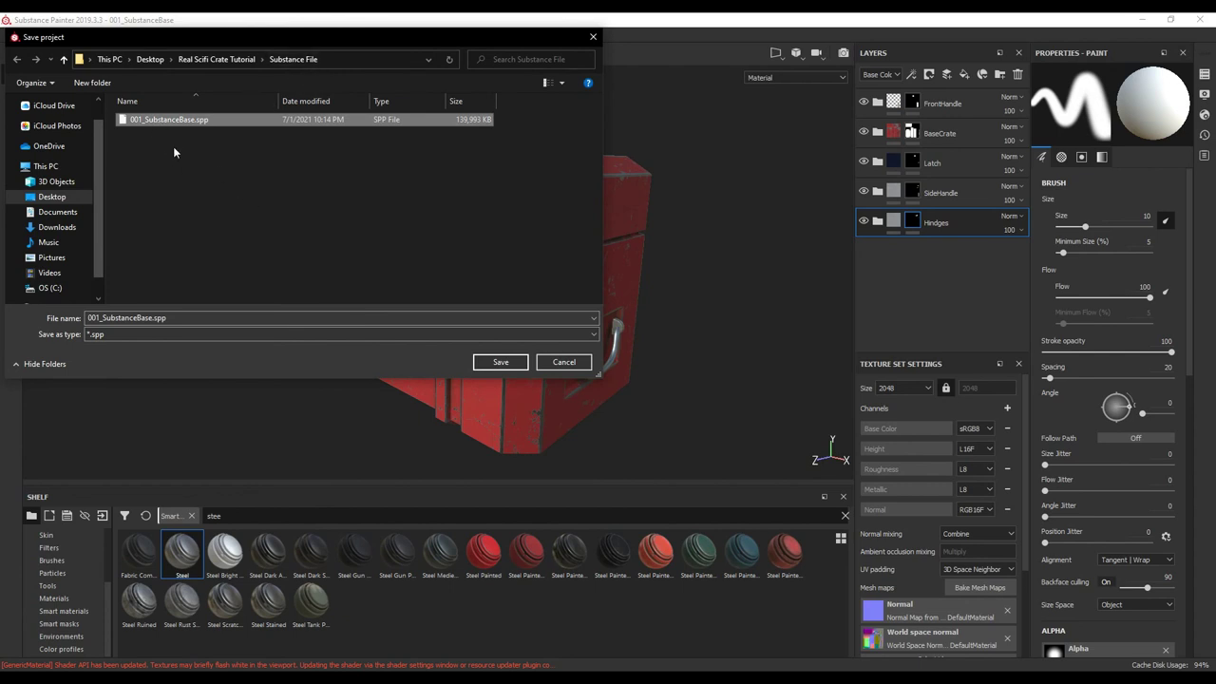
left_click(500, 362)
left_click(646, 348)
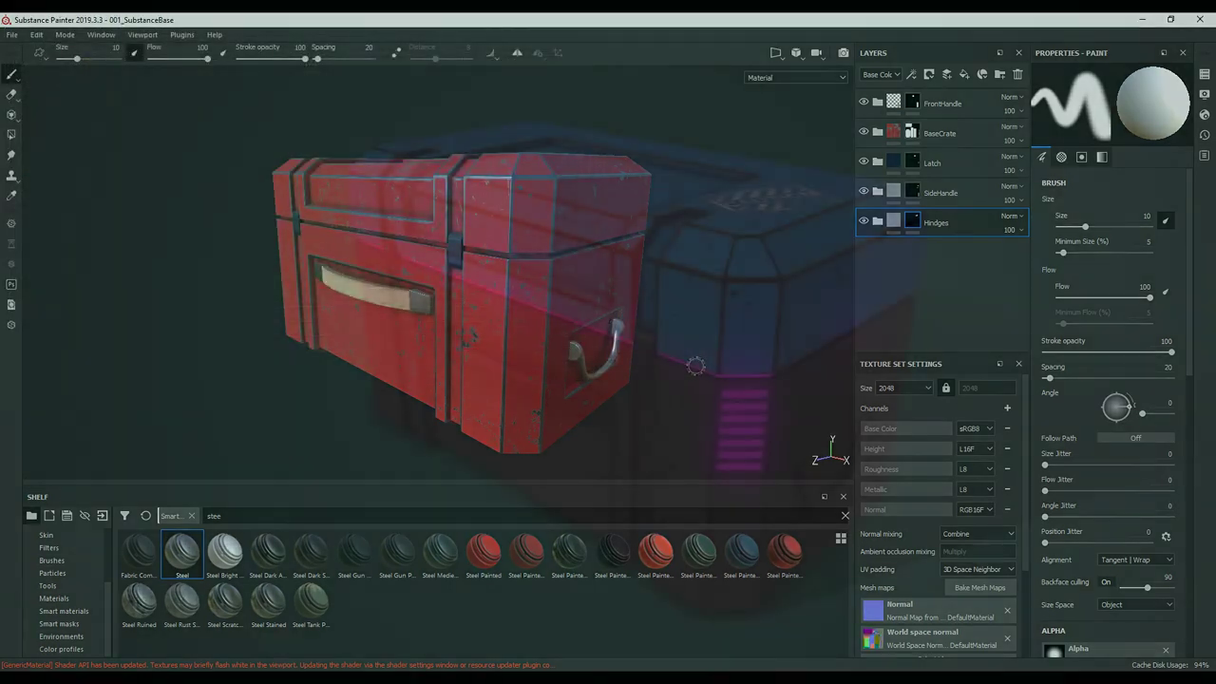